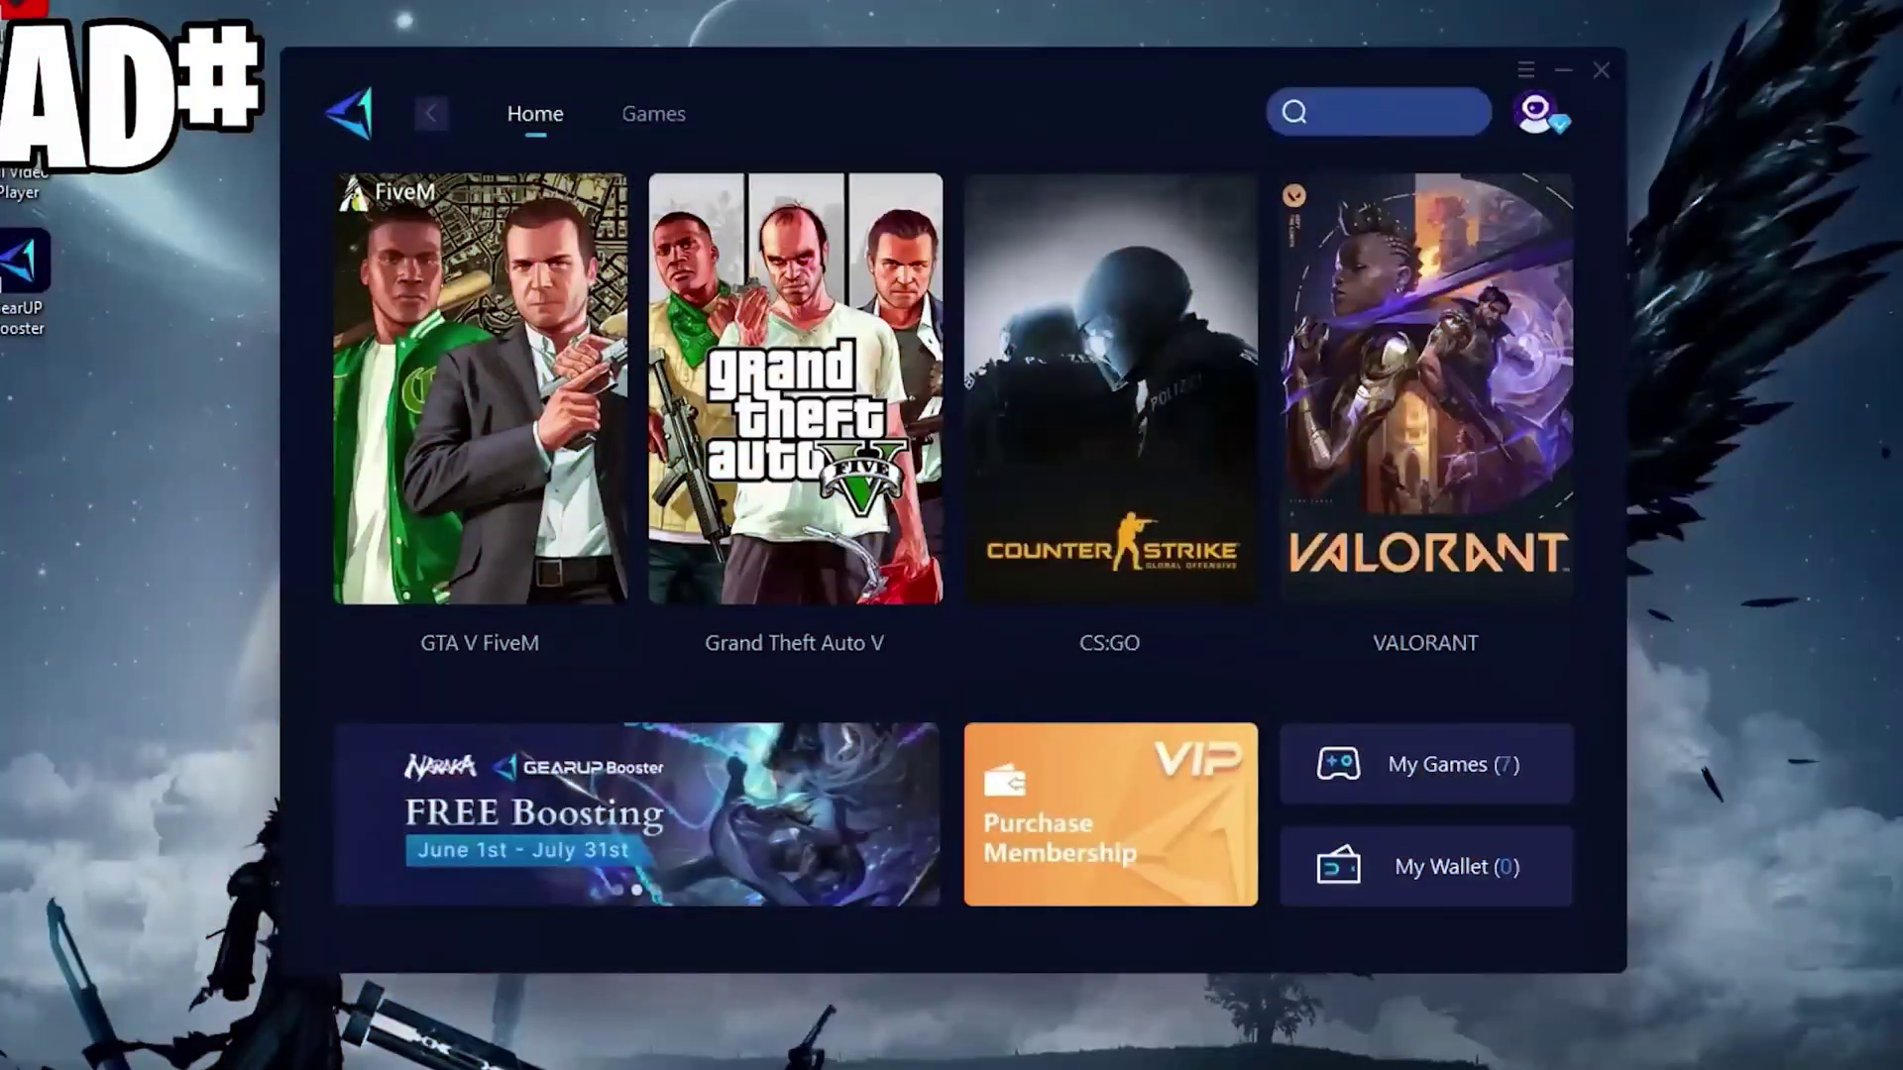
# - Search the game library for Fortnite and open the Select Region and Node dialog for the PC version
pyautogui.write('F')
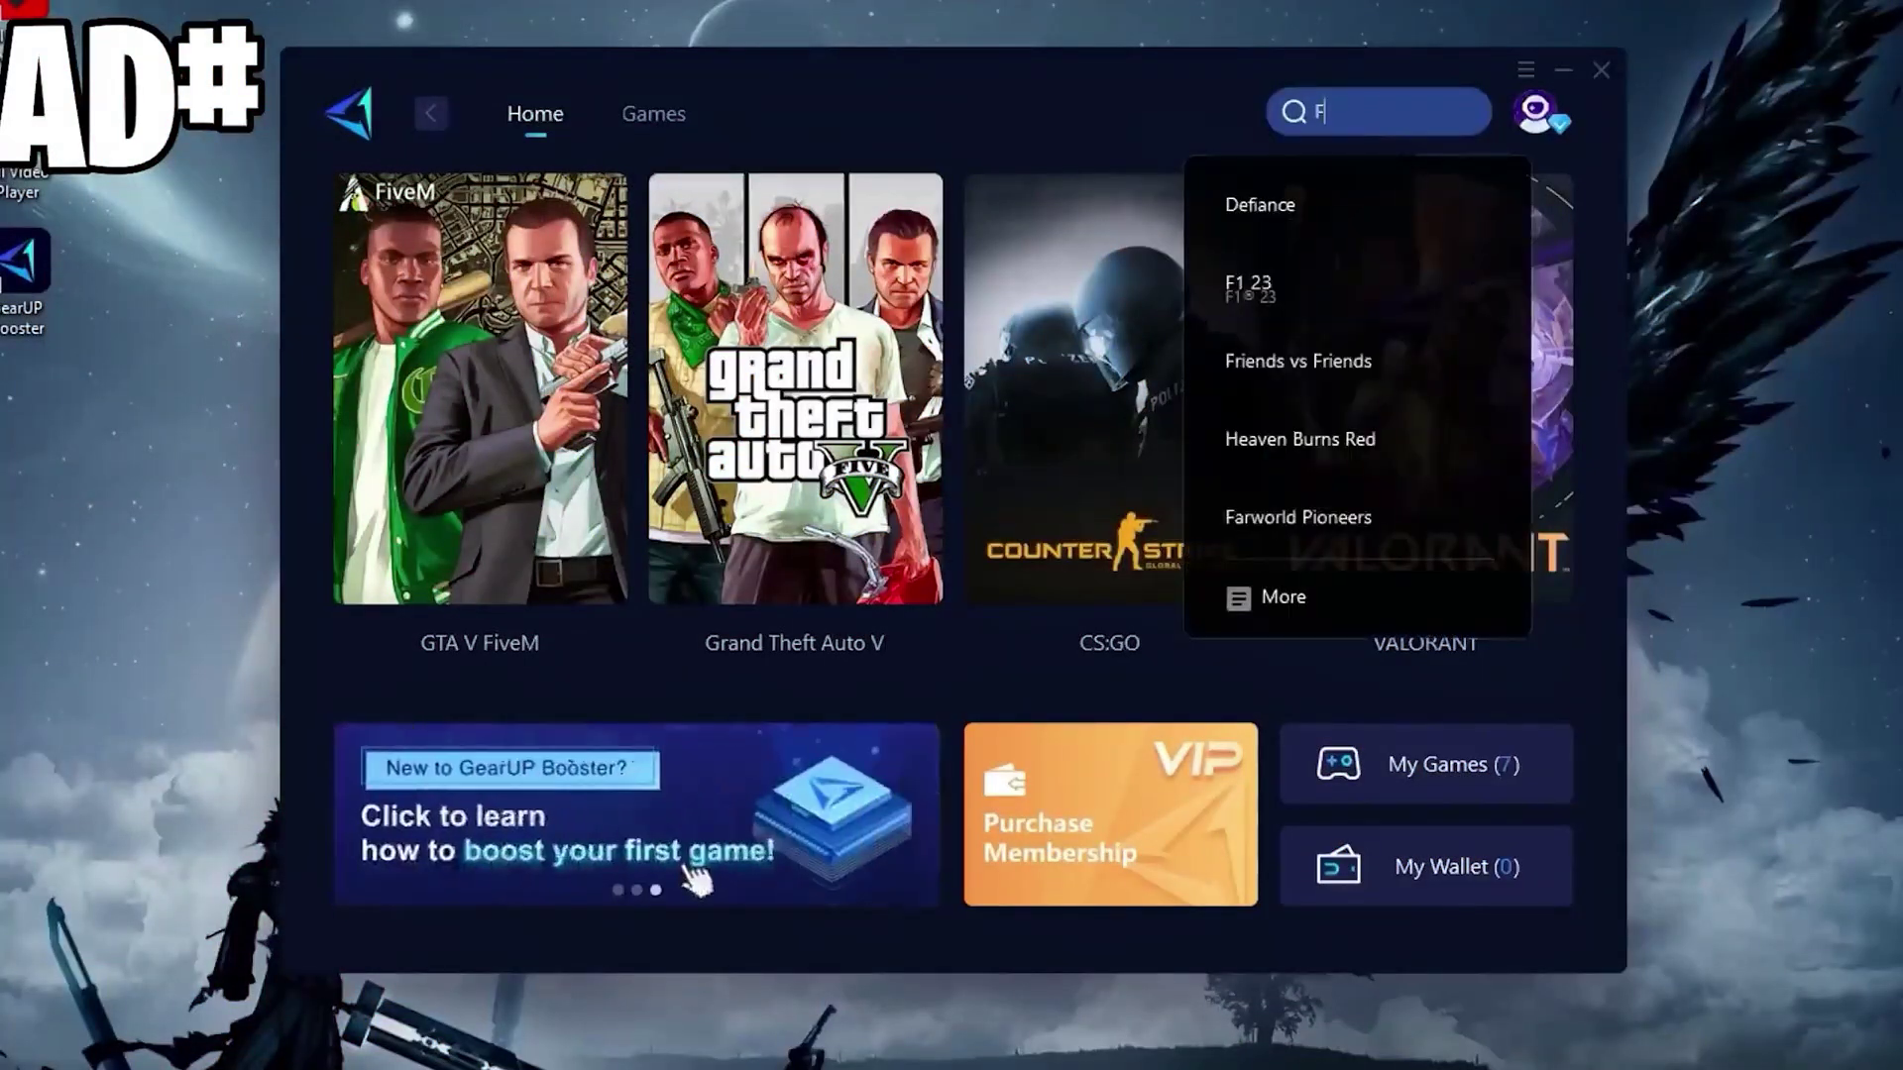
pyautogui.write('ortnite')
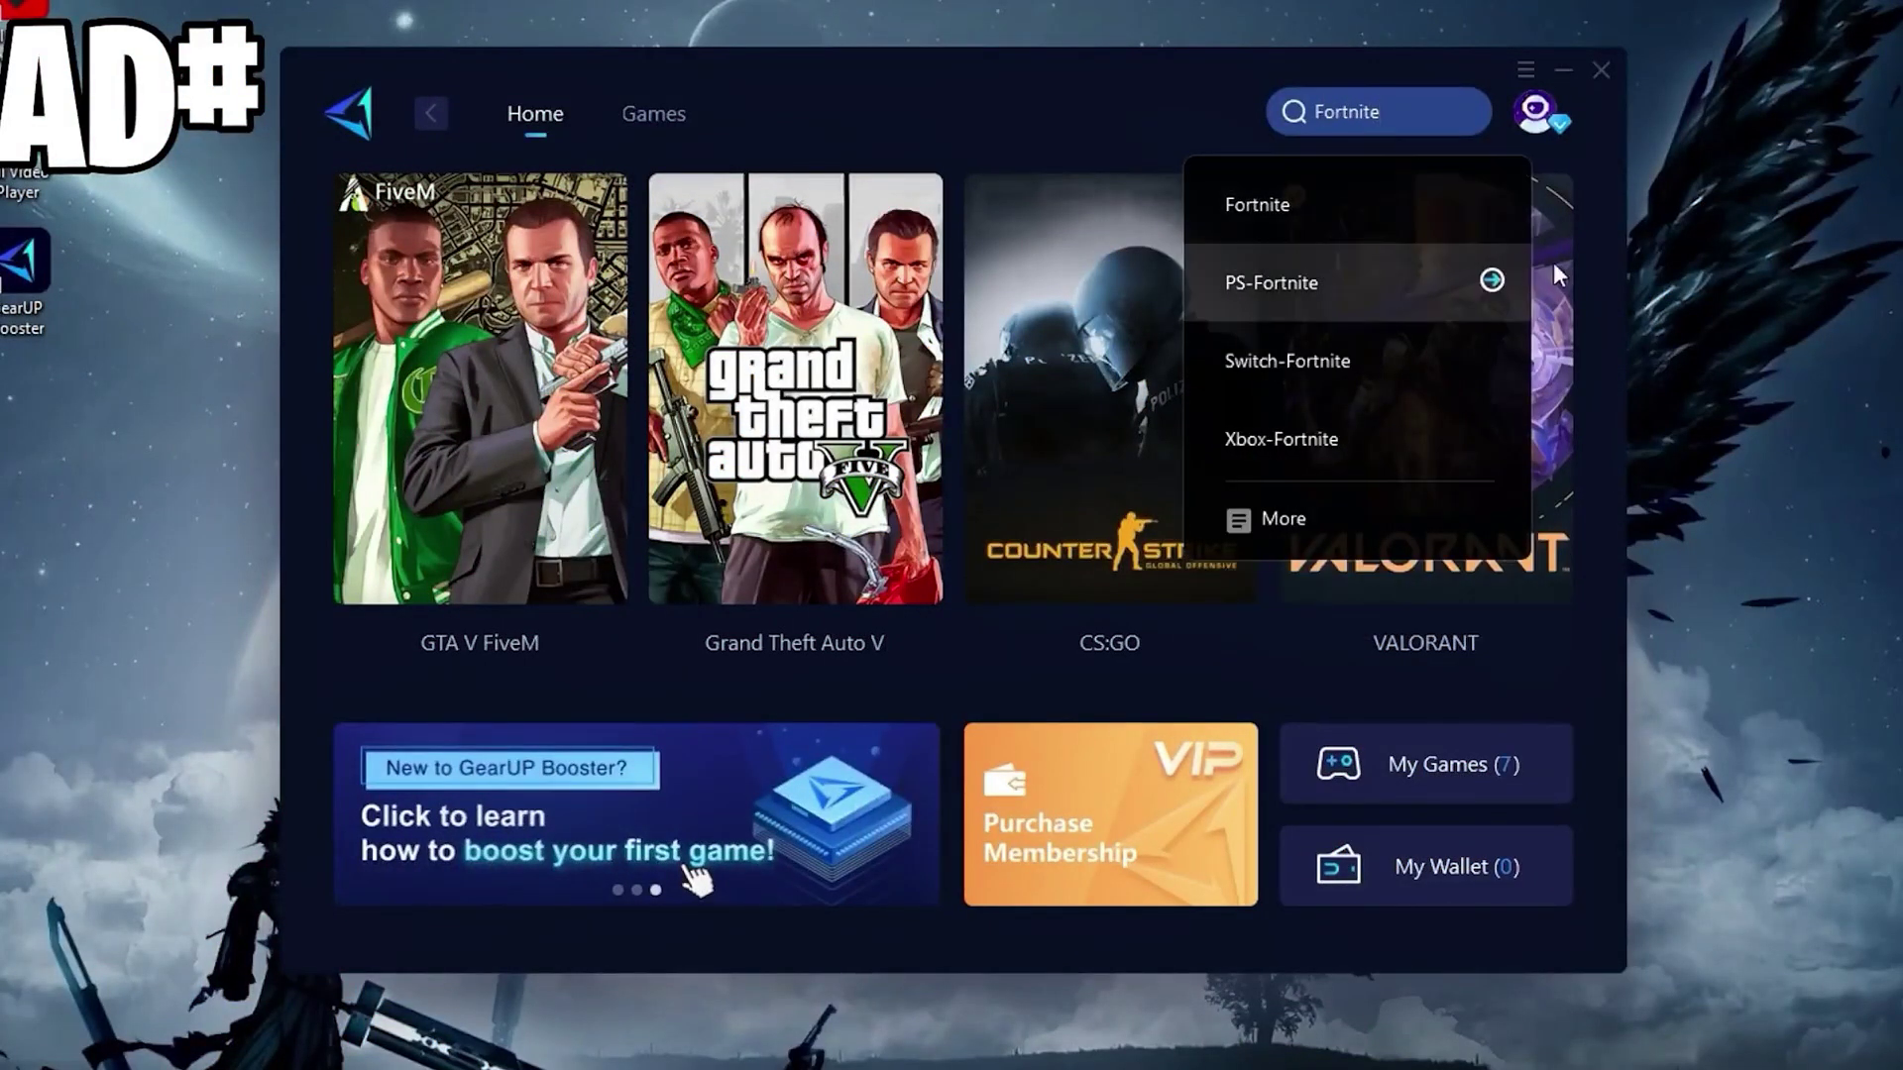
pyautogui.click(1413, 230)
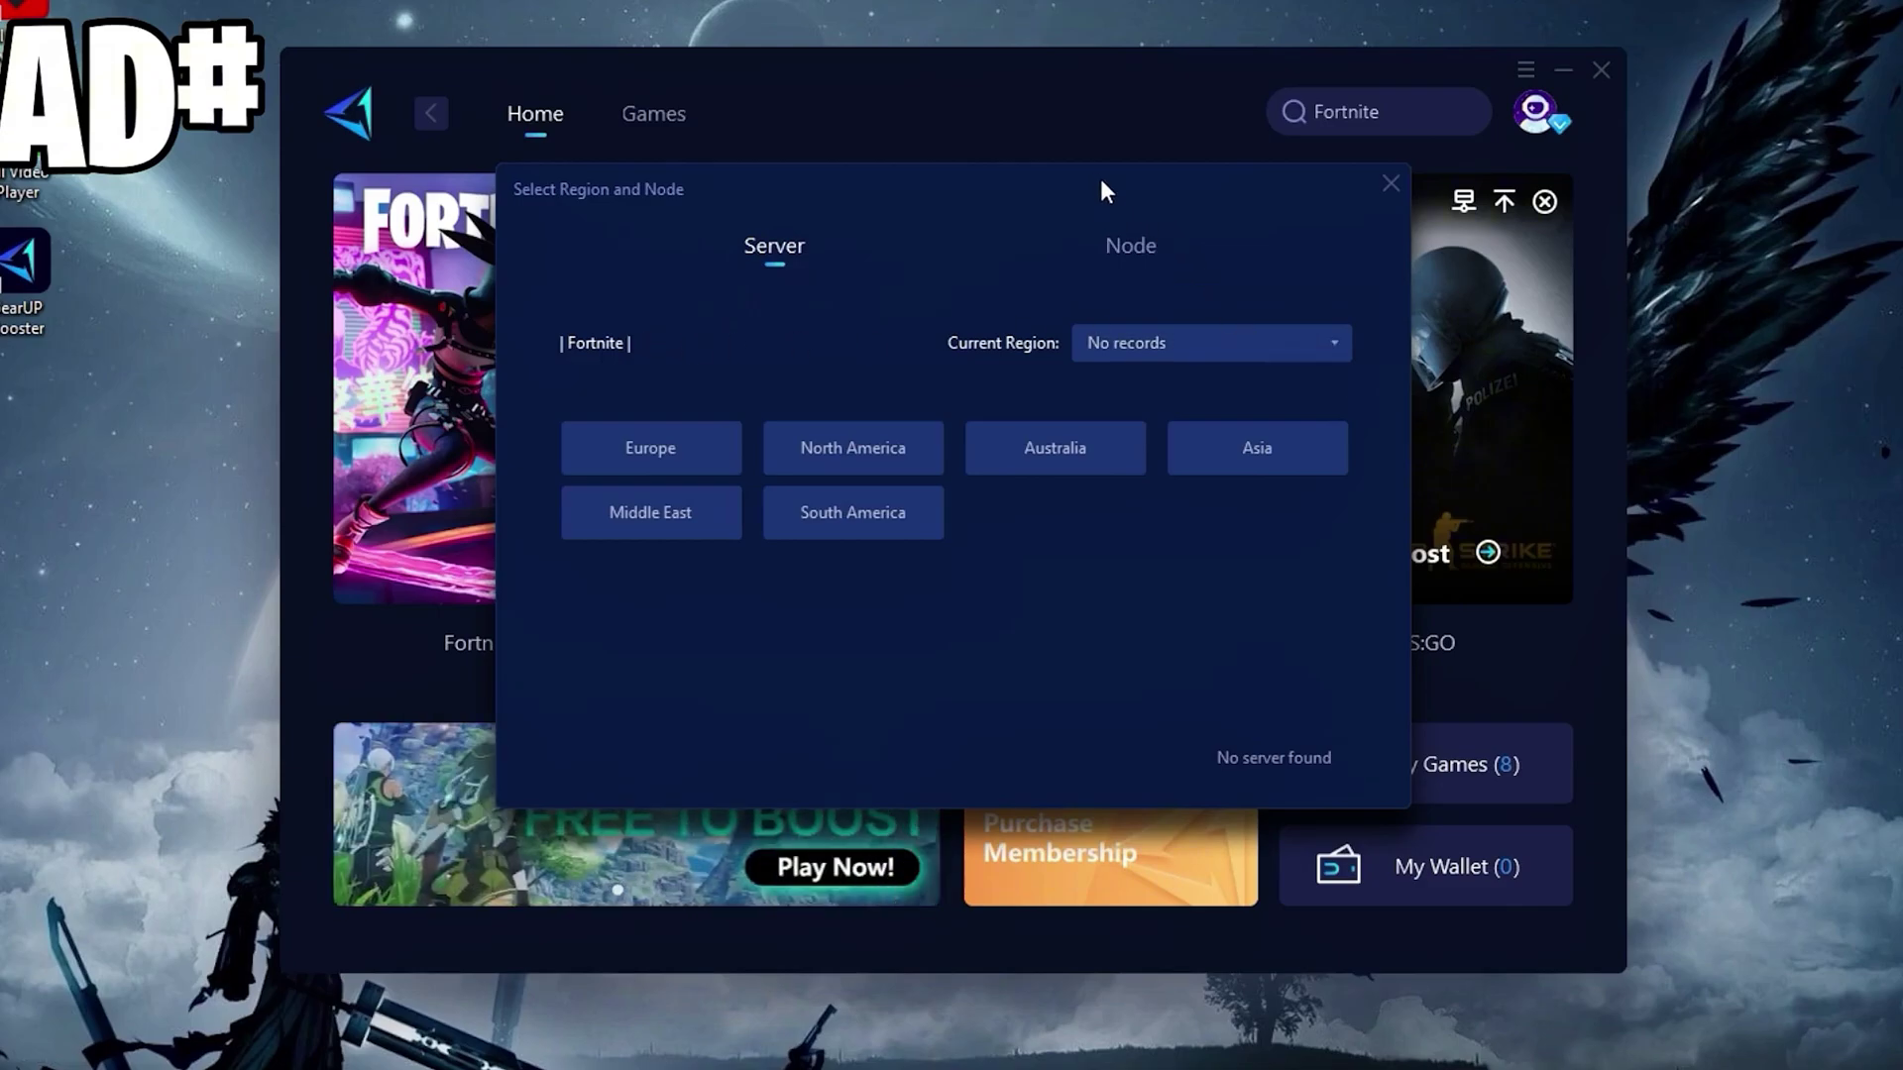
pyautogui.moveTo(1100, 178); pyautogui.dragTo(1561, 310)
pyautogui.click(1665, 283)
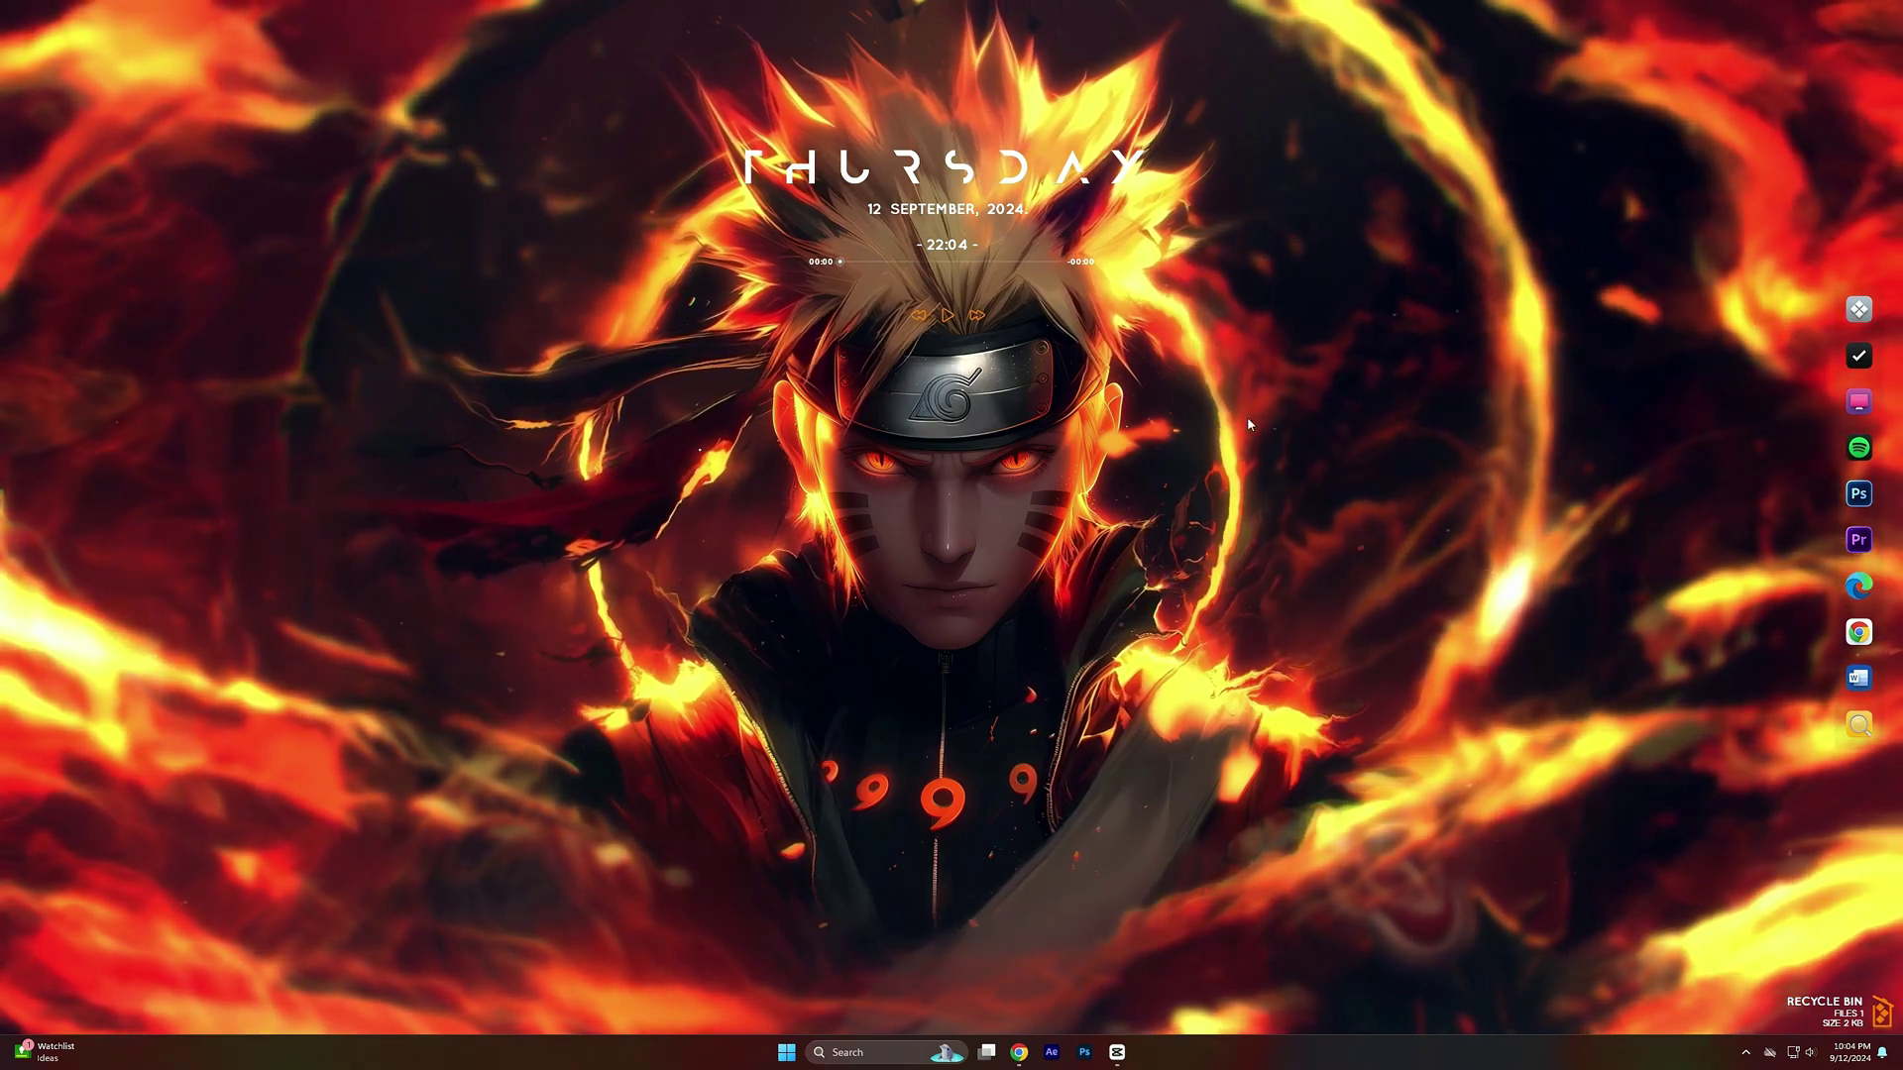
# - From the desktop, open the Windows display settings, search for STORAGE SENSE and open the Storage Sense configuration page
pyautogui.rightClick(1011, 455)
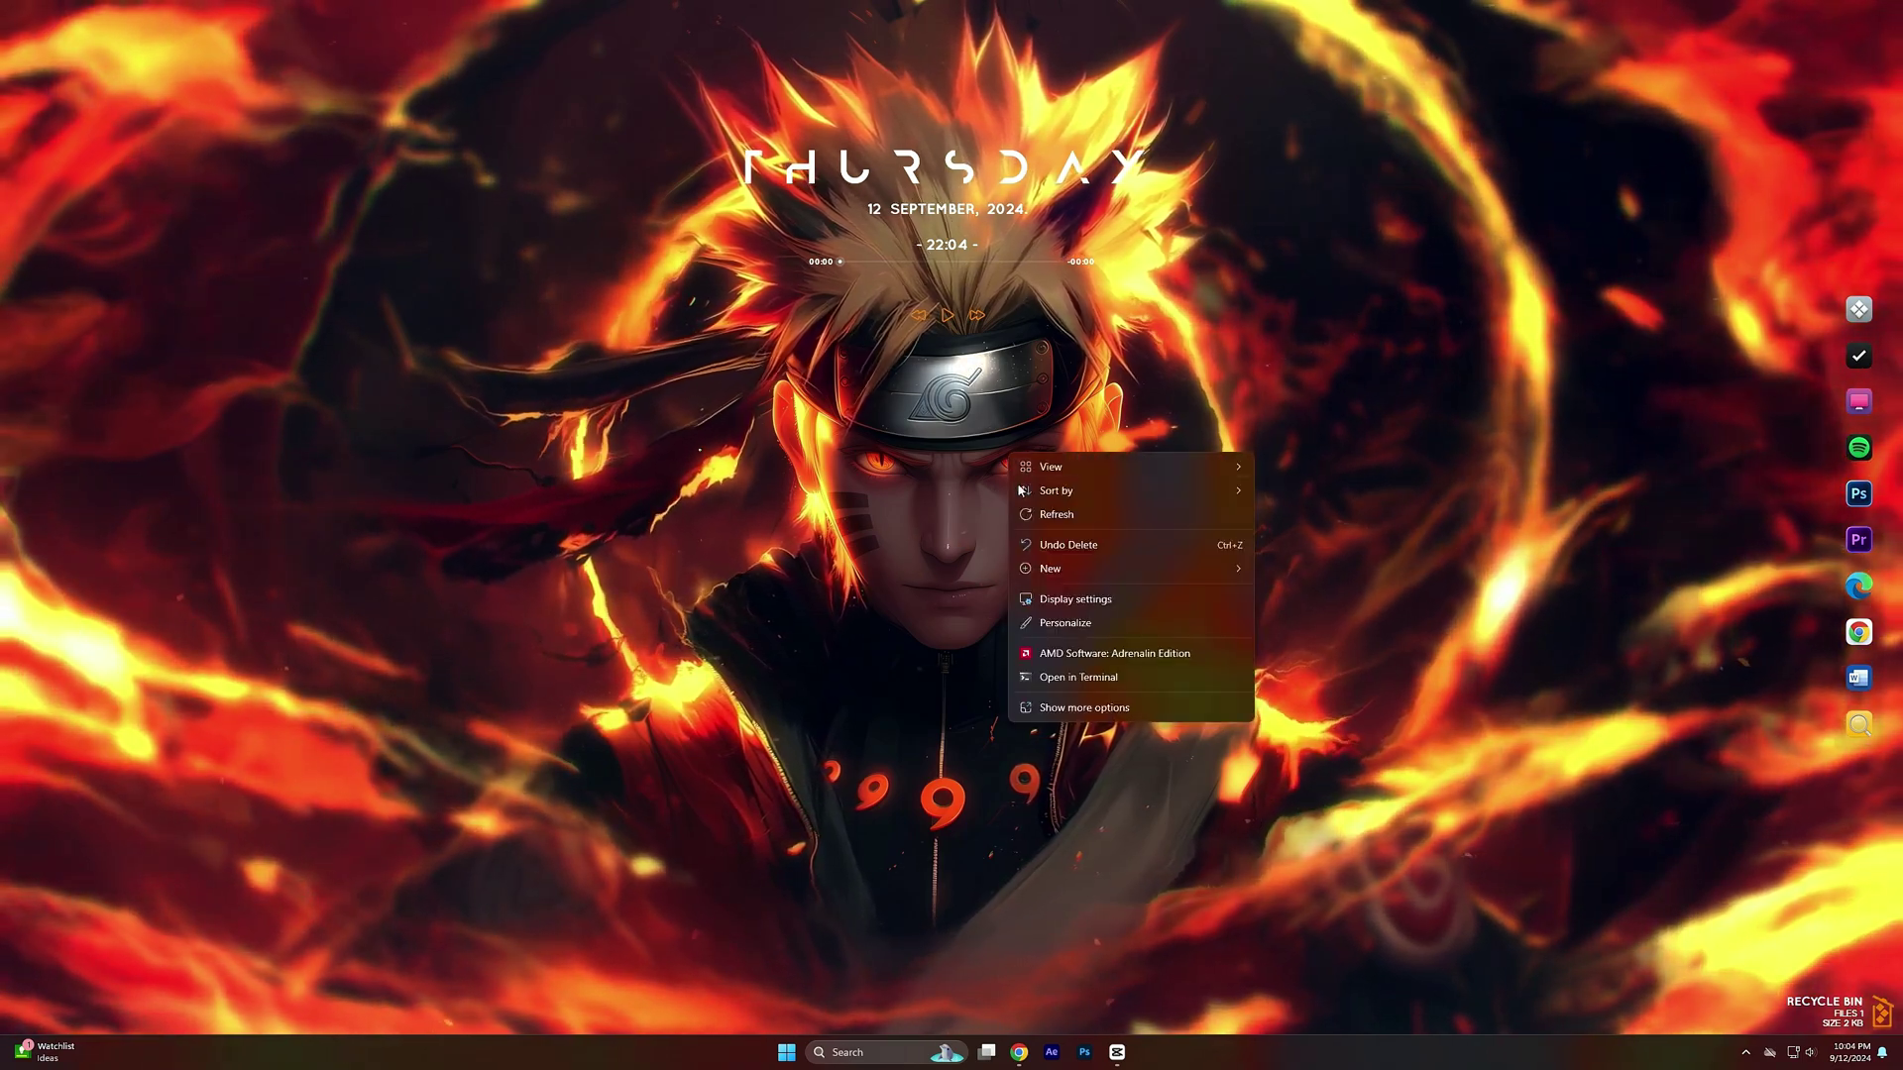
pyautogui.click(1055, 597)
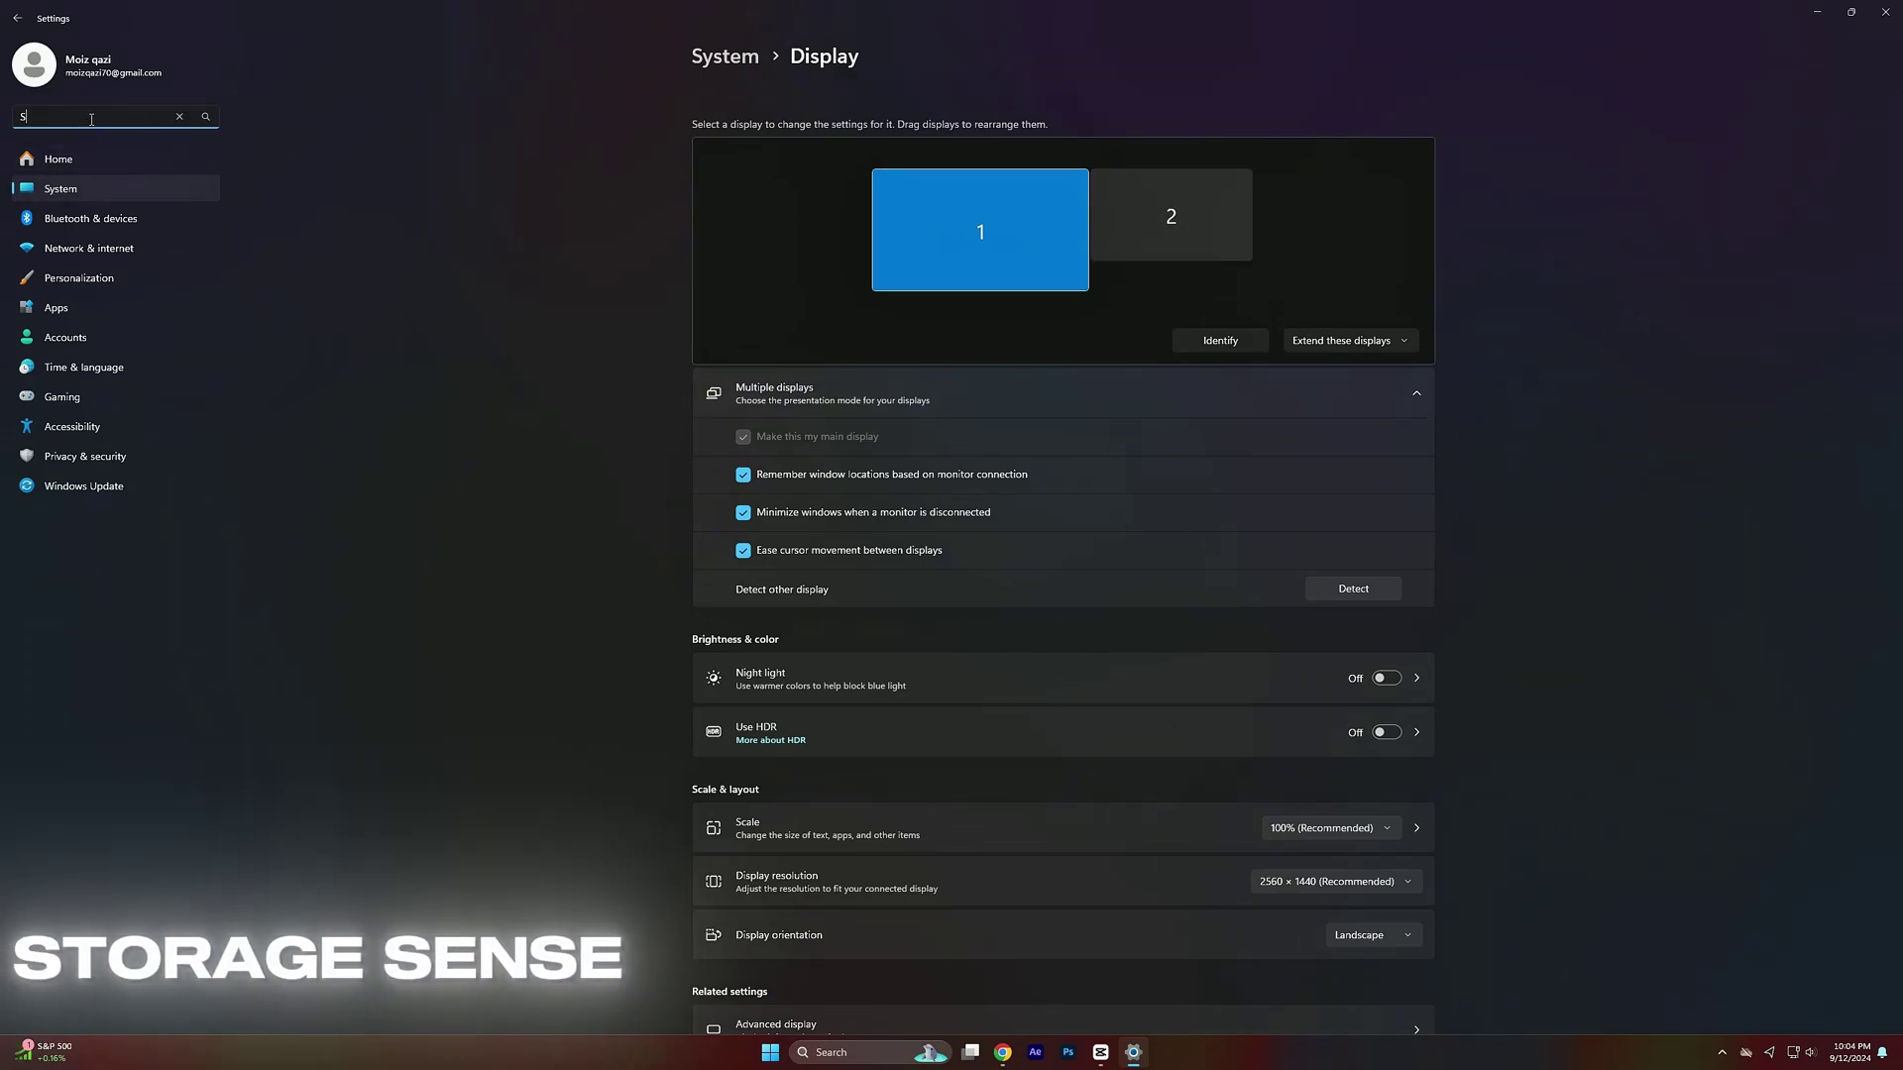
pyautogui.write('STORA')
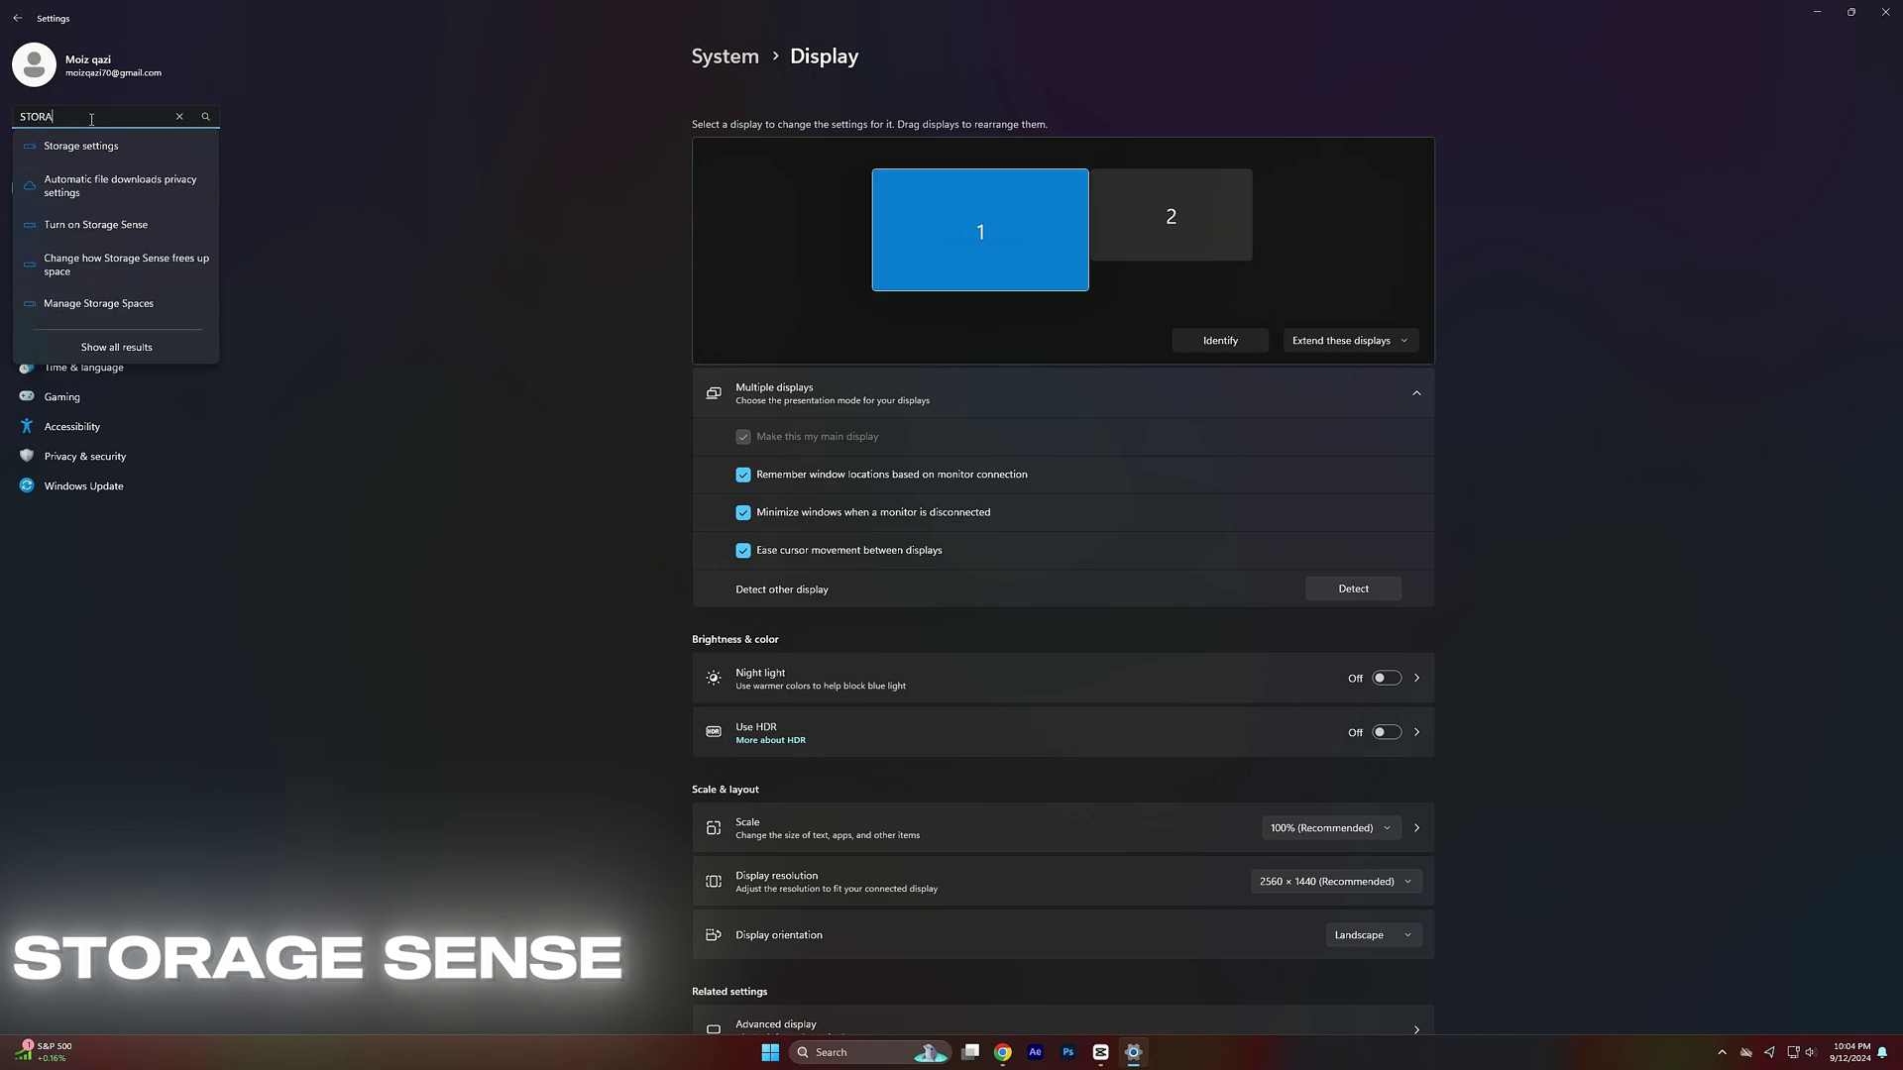
pyautogui.write('GE SEN')
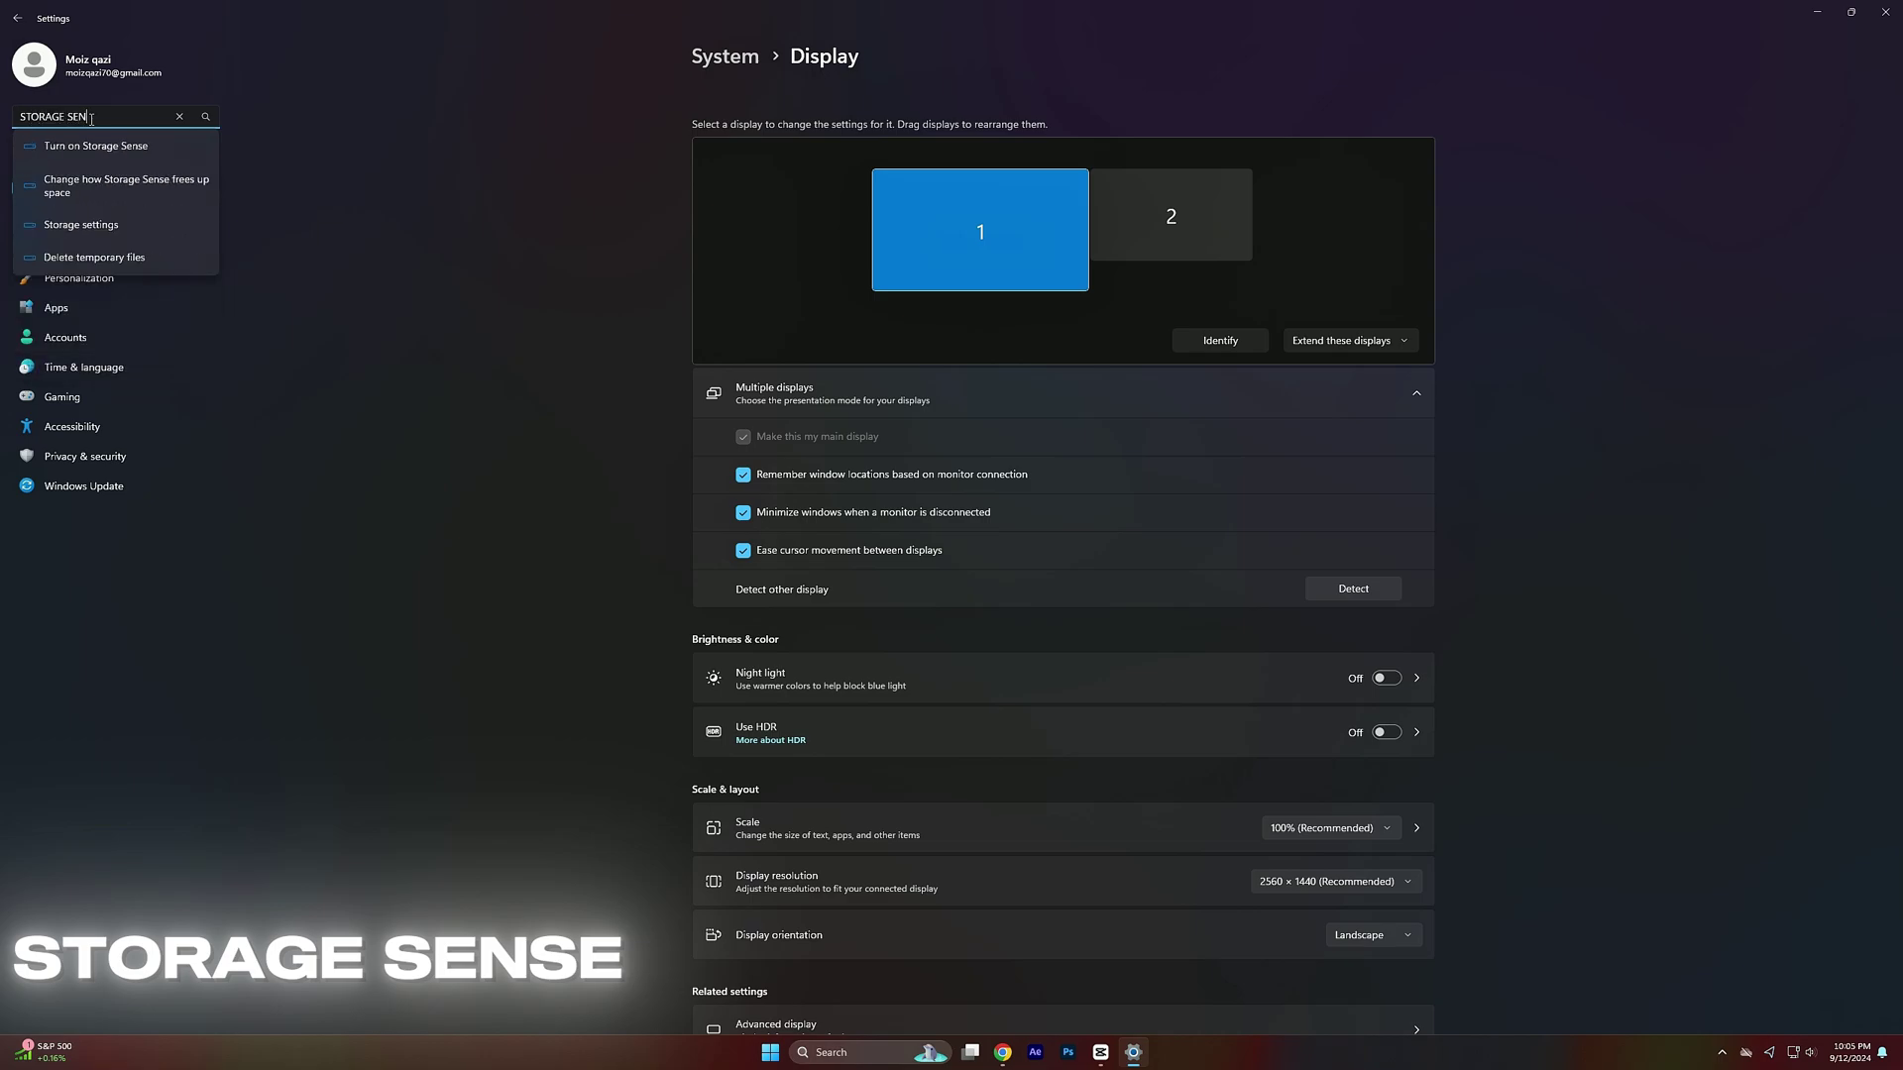
pyautogui.write('SE')
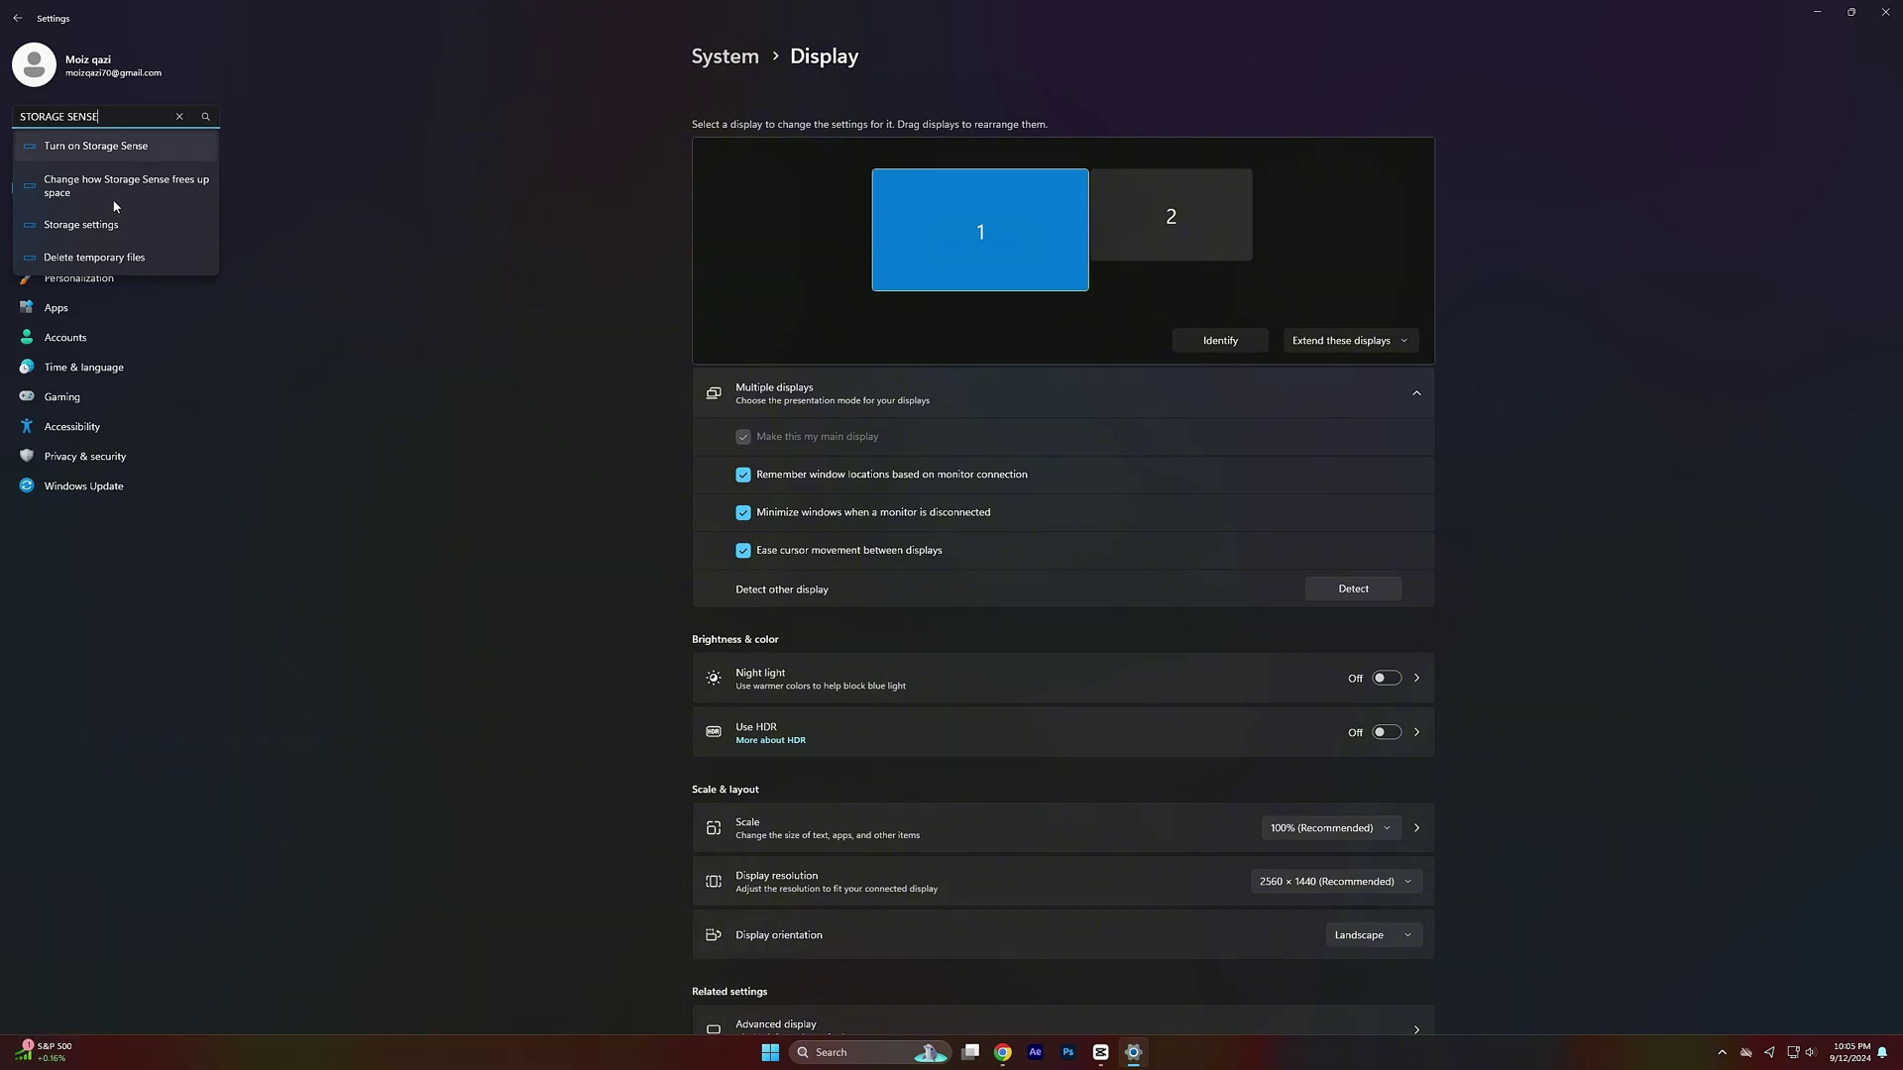
pyautogui.click(95, 147)
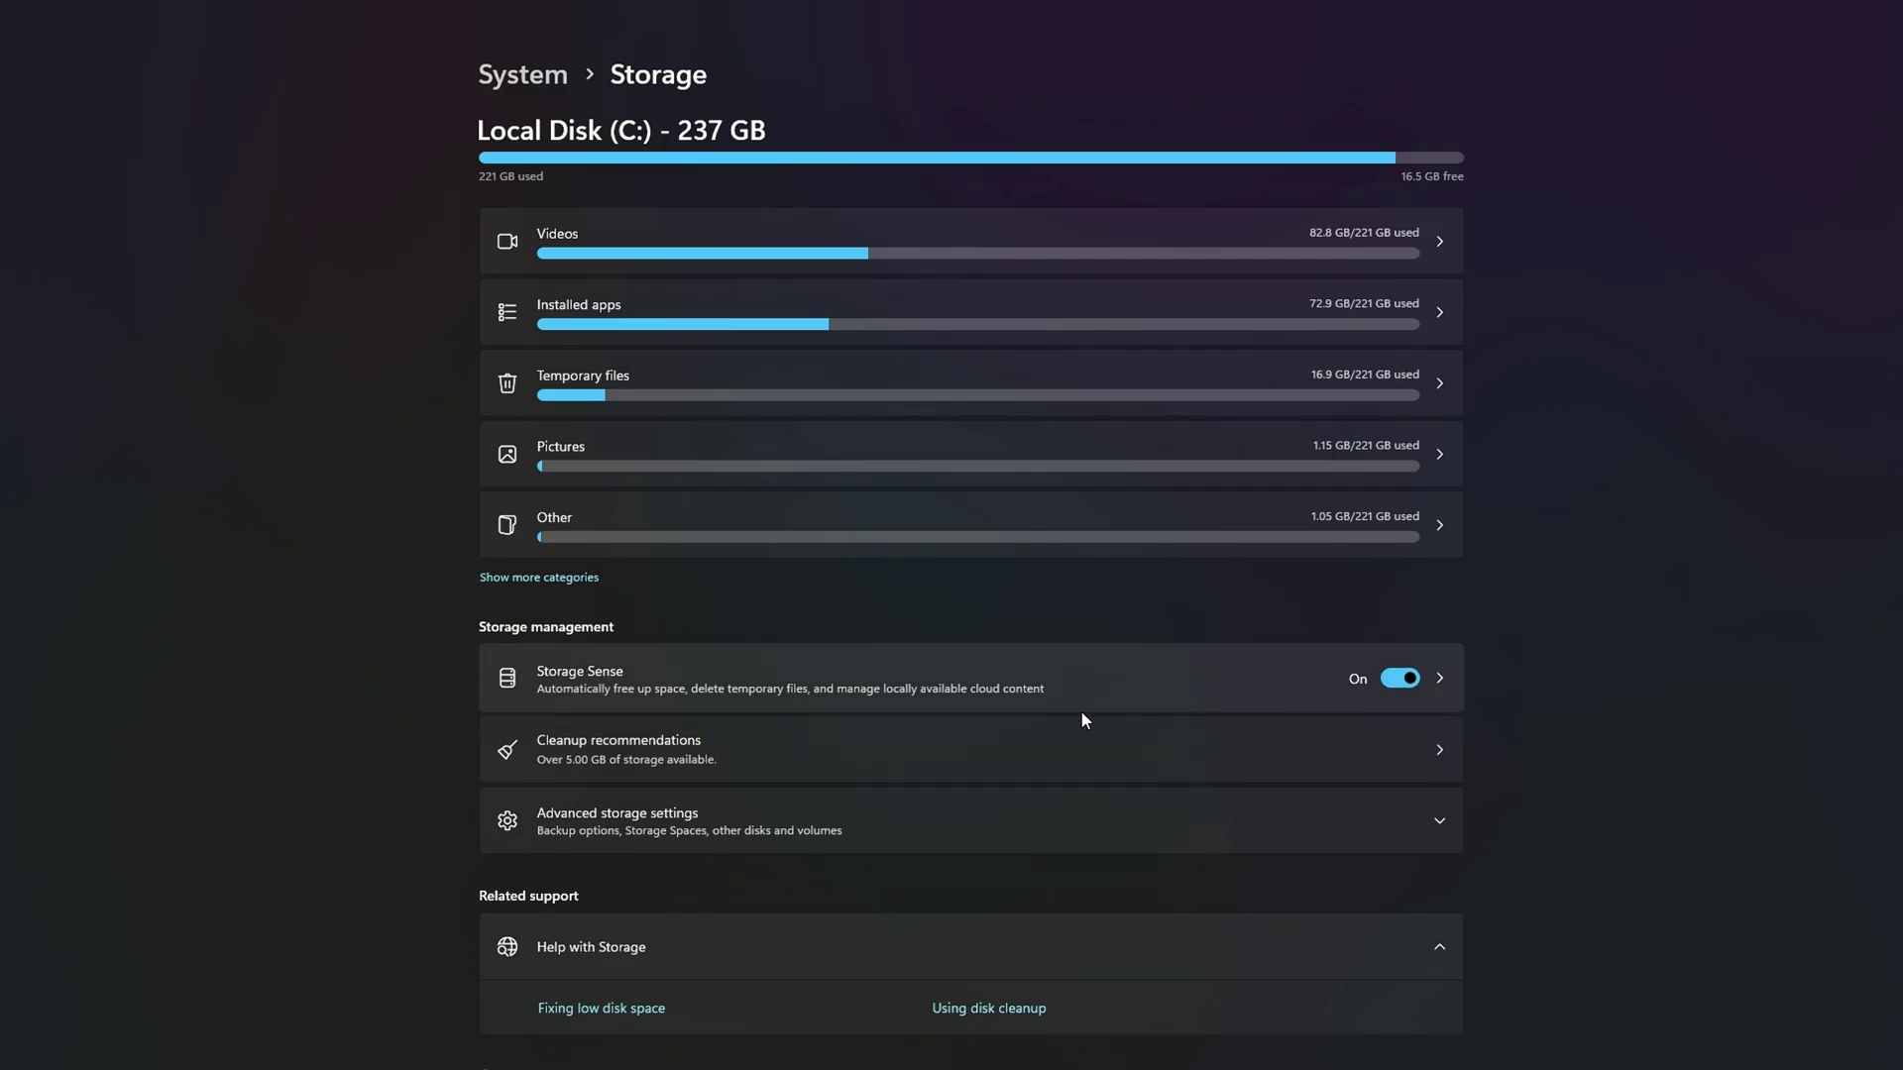
pyautogui.click(573, 675)
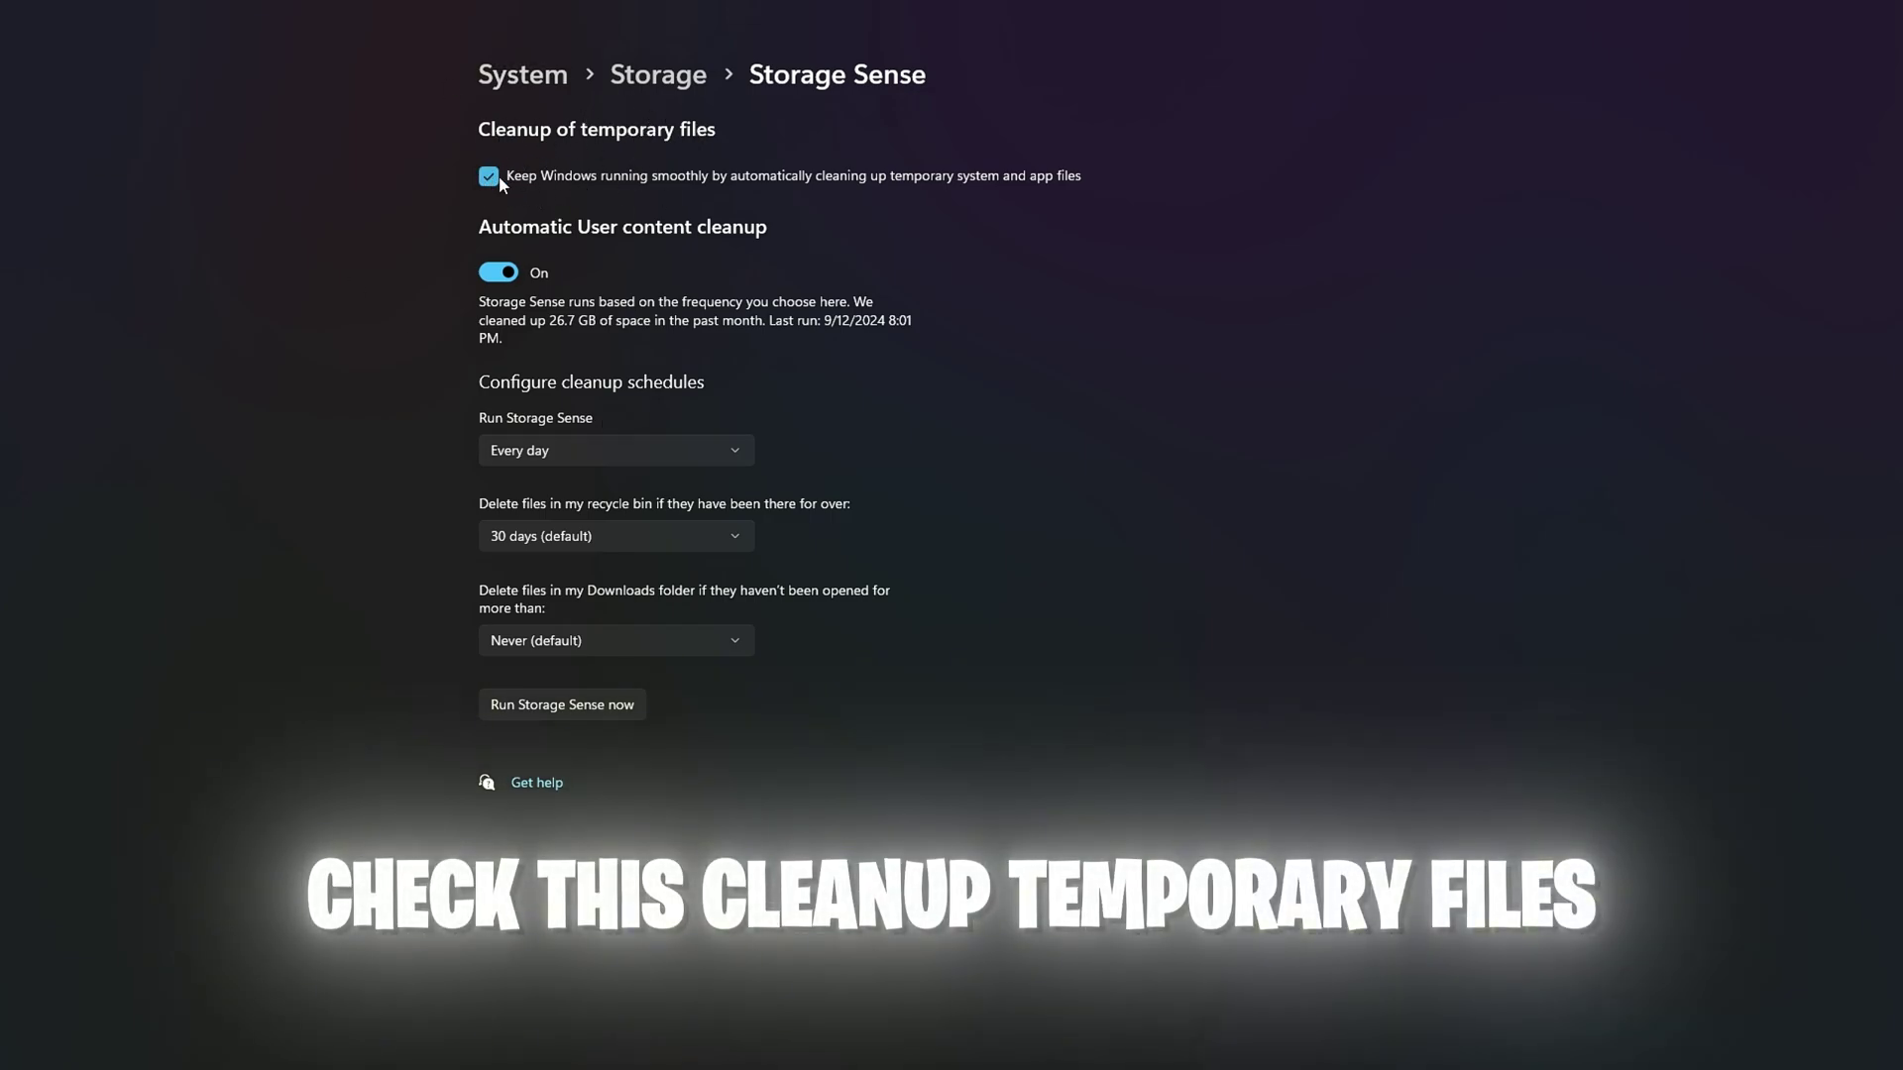
# - Turn on automatic user content cleanup and schedule Storage Sense to run every day
pyautogui.click(490, 277)
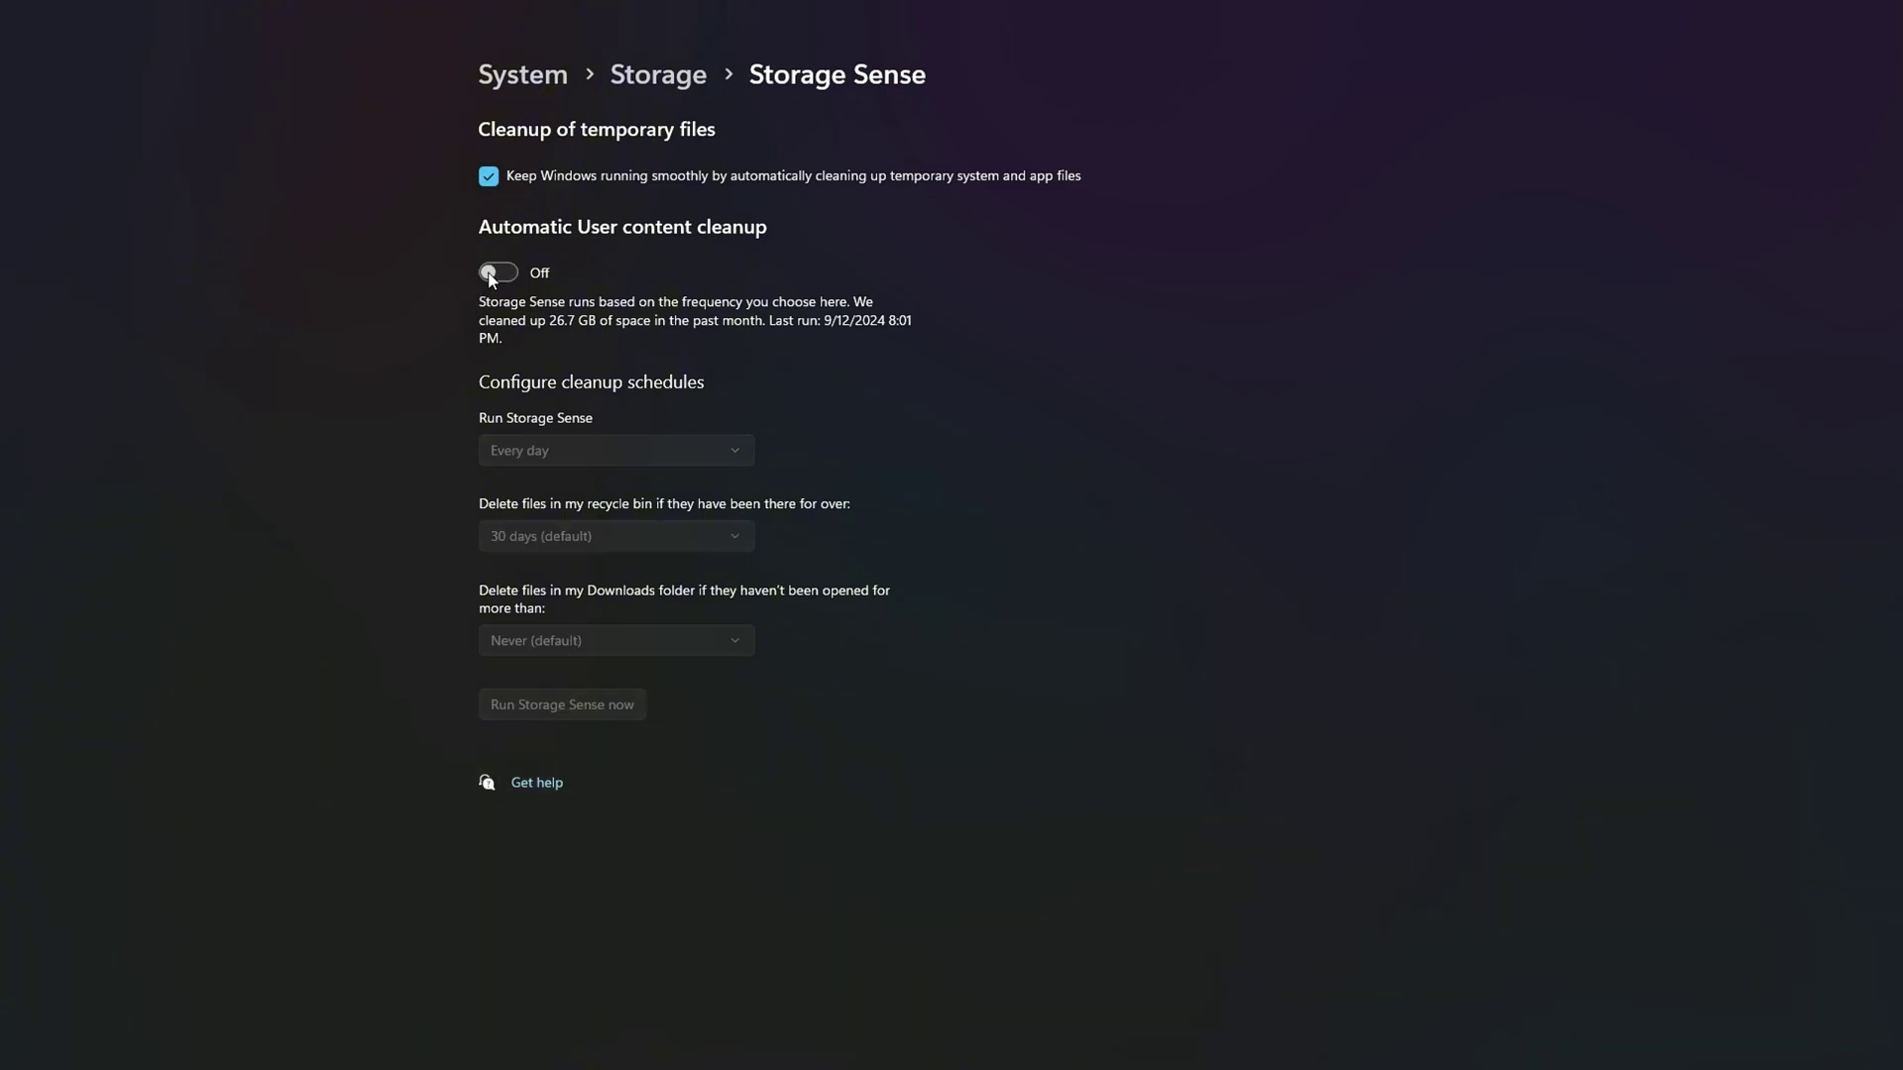
pyautogui.click(489, 276)
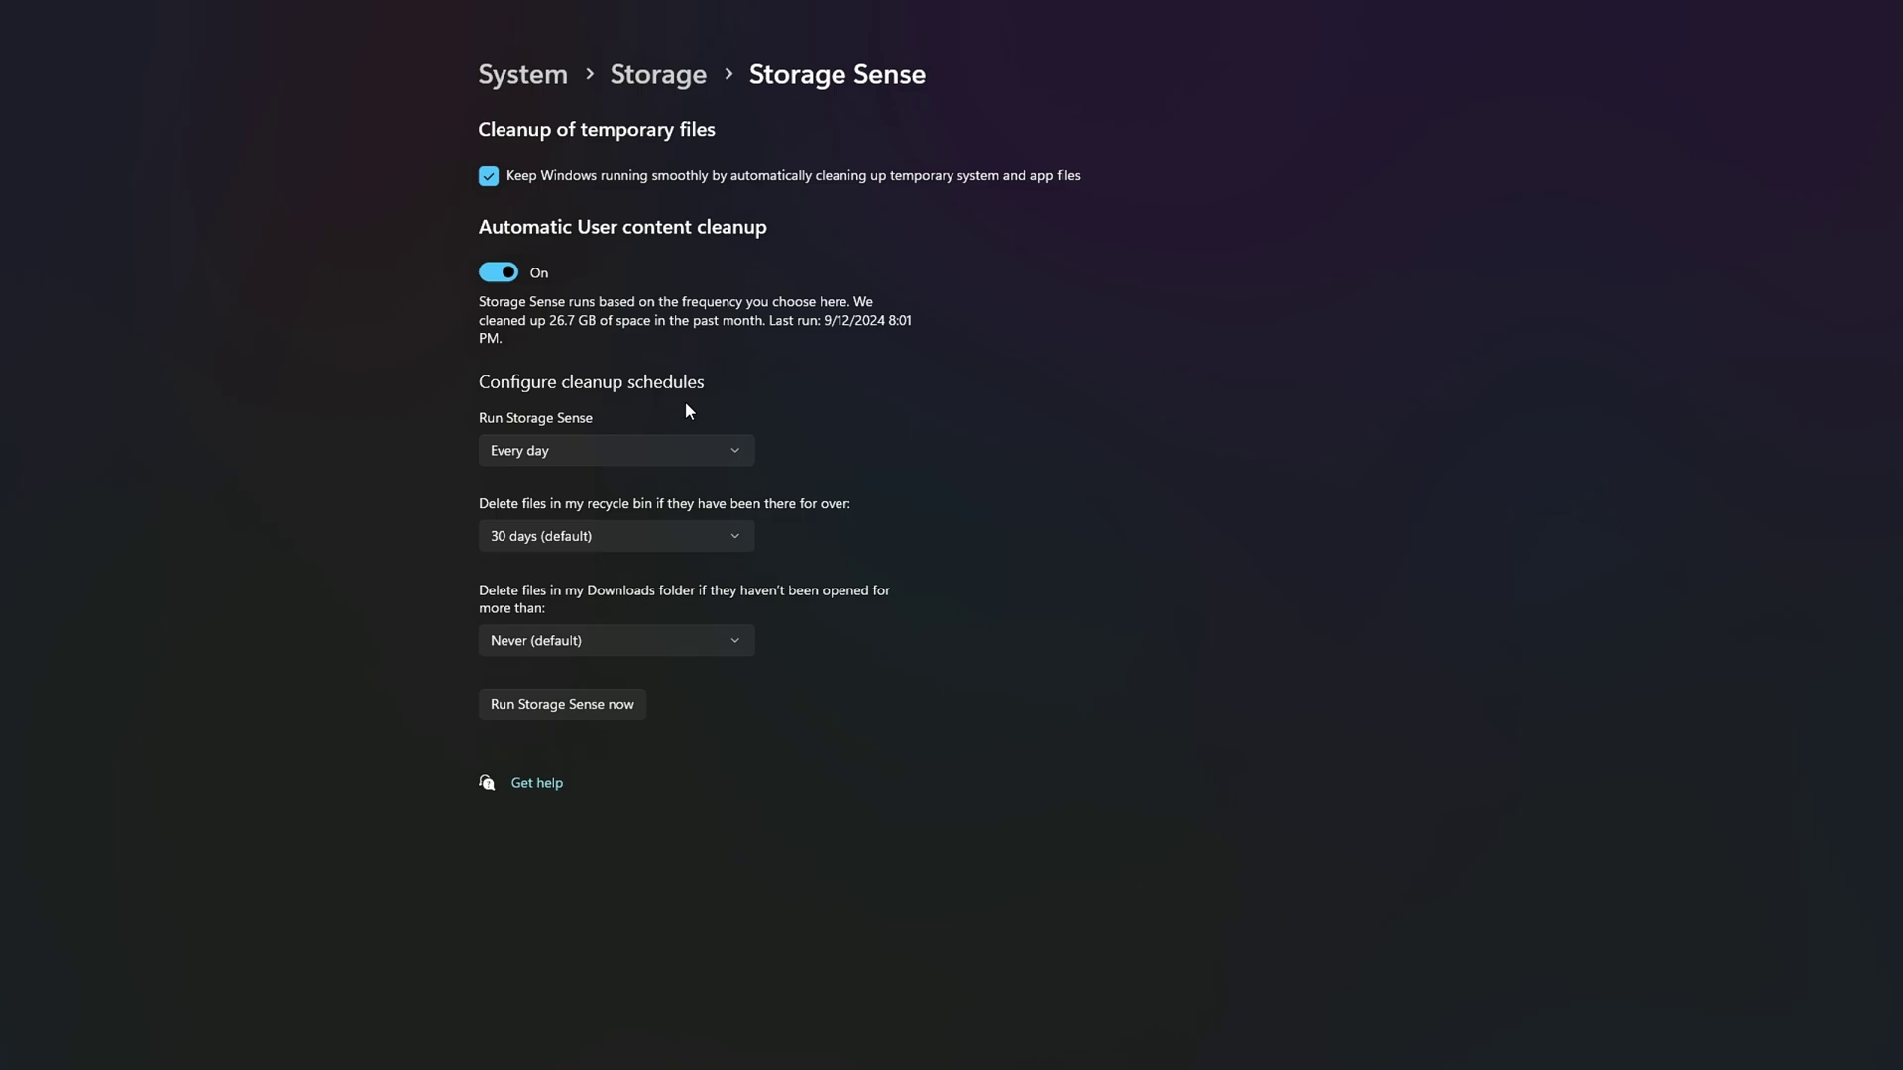
pyautogui.click(531, 448)
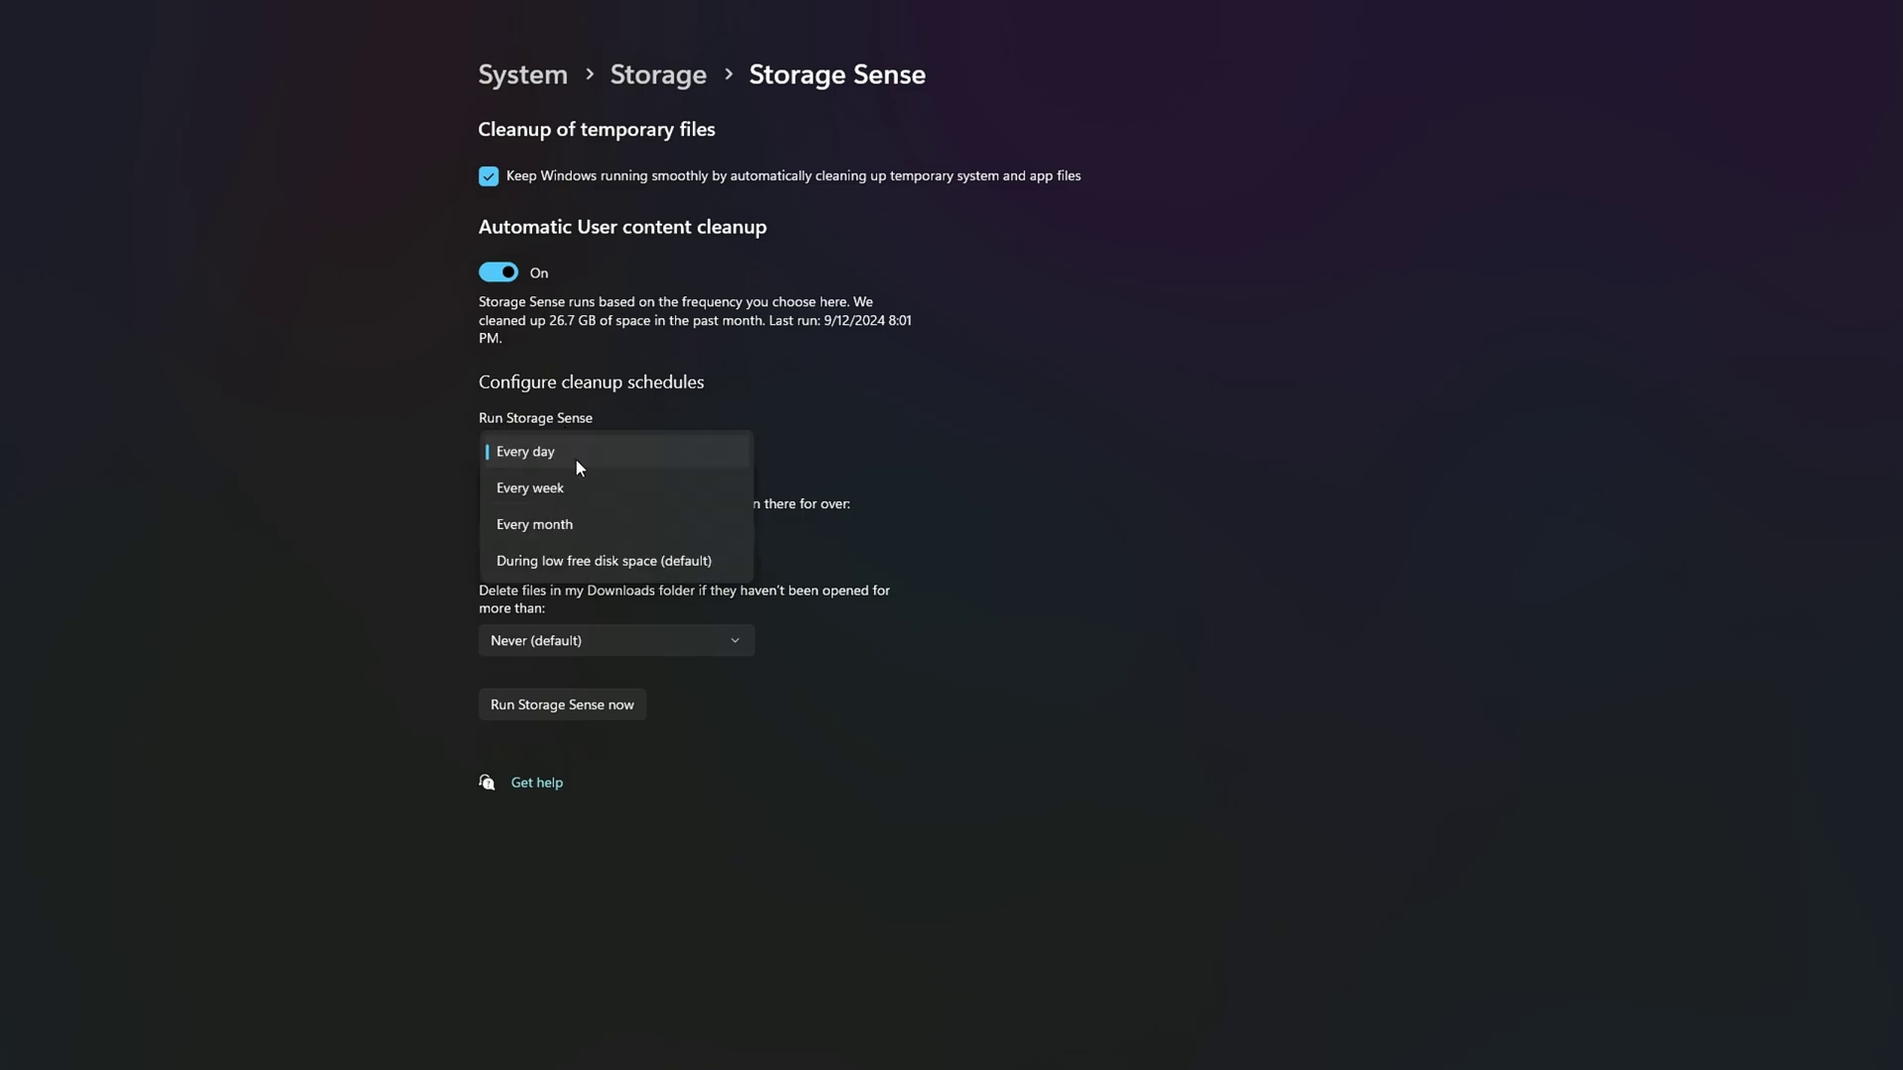
pyautogui.click(505, 458)
# - Use 30 days (default) for recycle bin deletion and Never (default) for Downloads, and run Storage Sense immediately
pyautogui.click(526, 533)
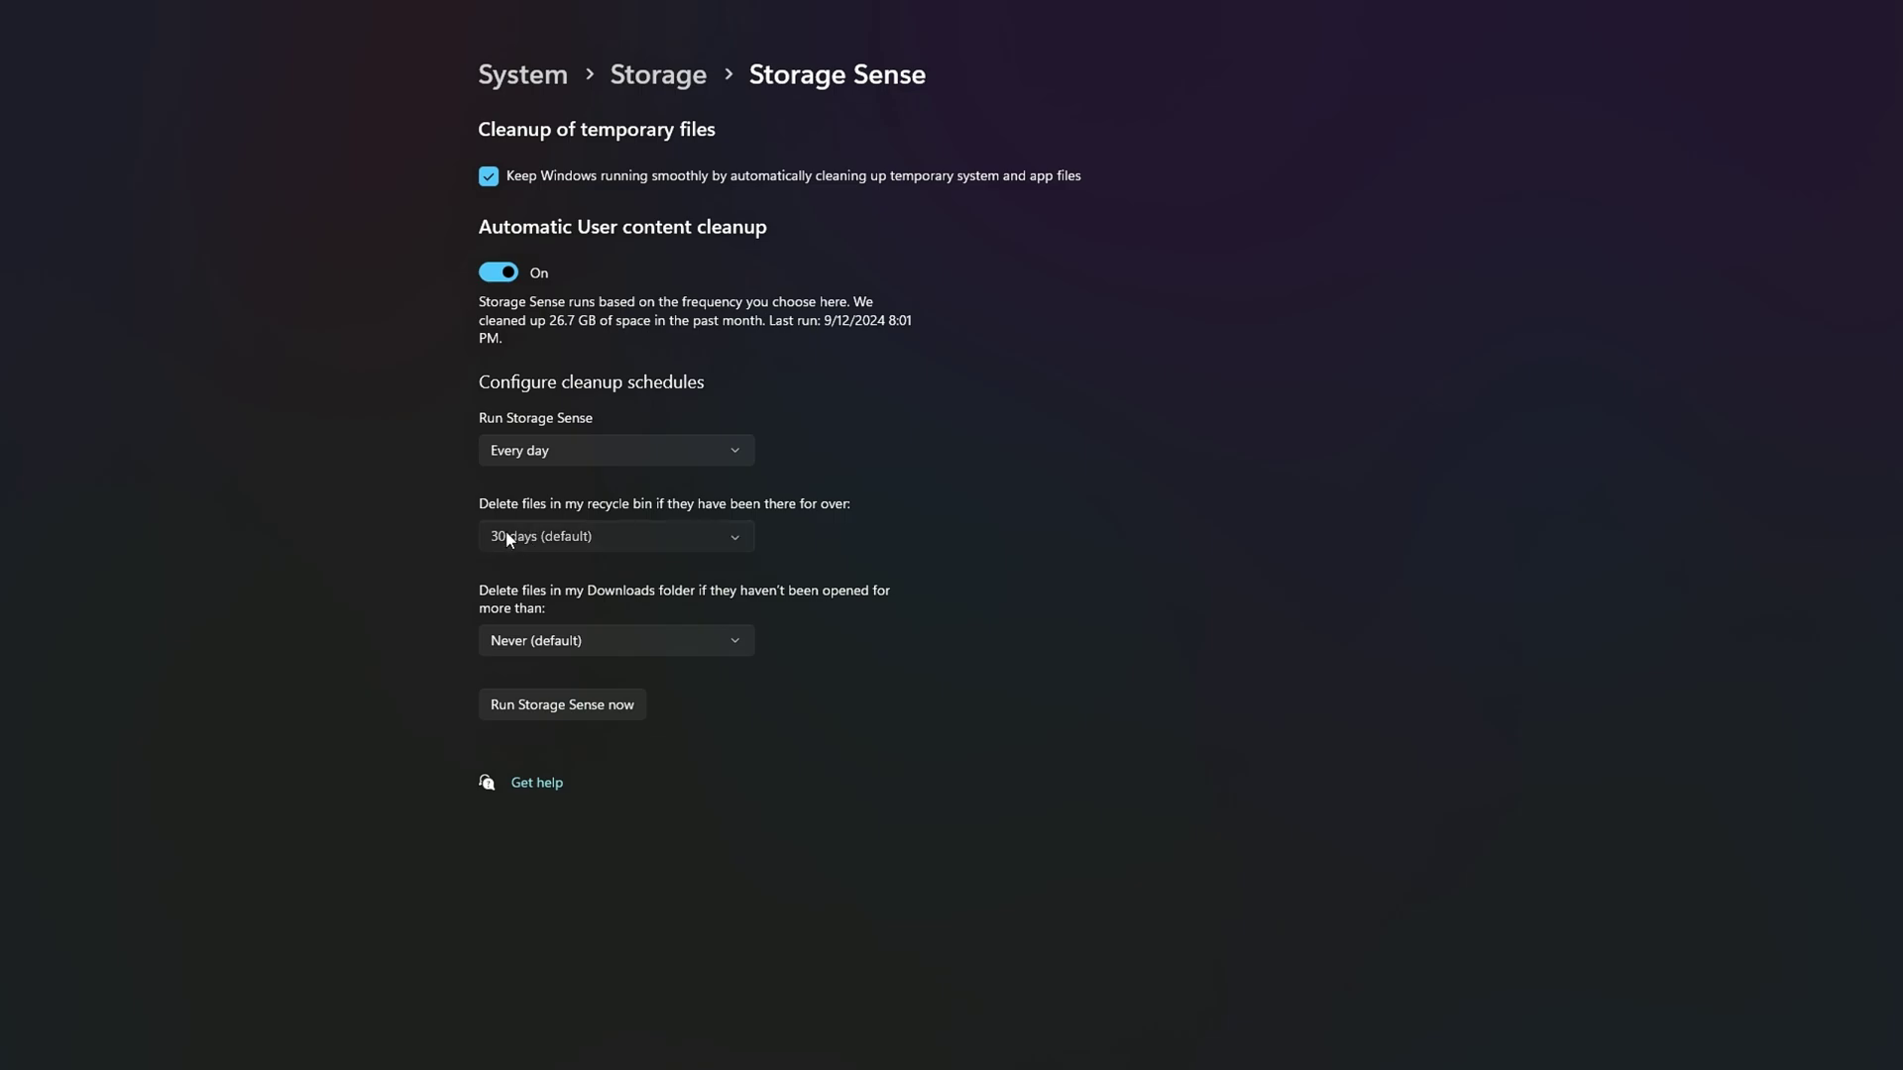
pyautogui.click(502, 542)
pyautogui.click(605, 639)
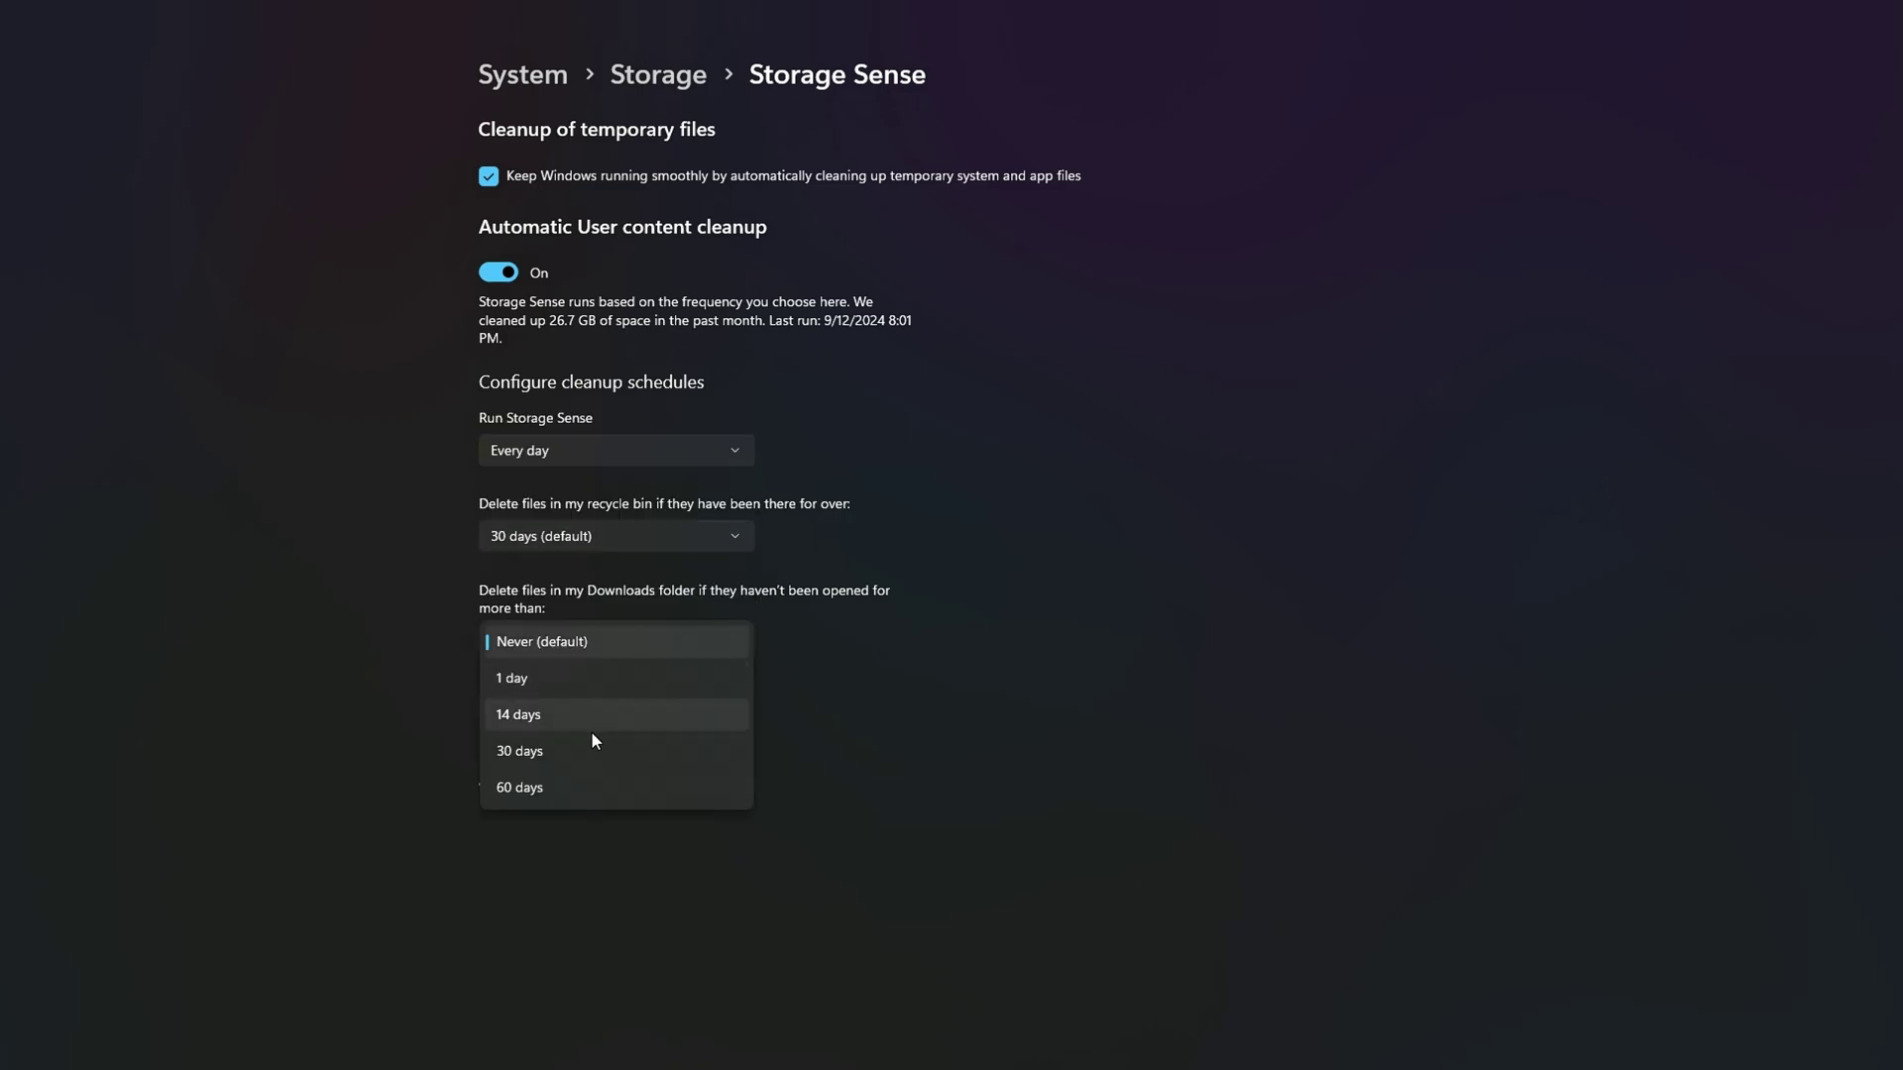
pyautogui.click(519, 645)
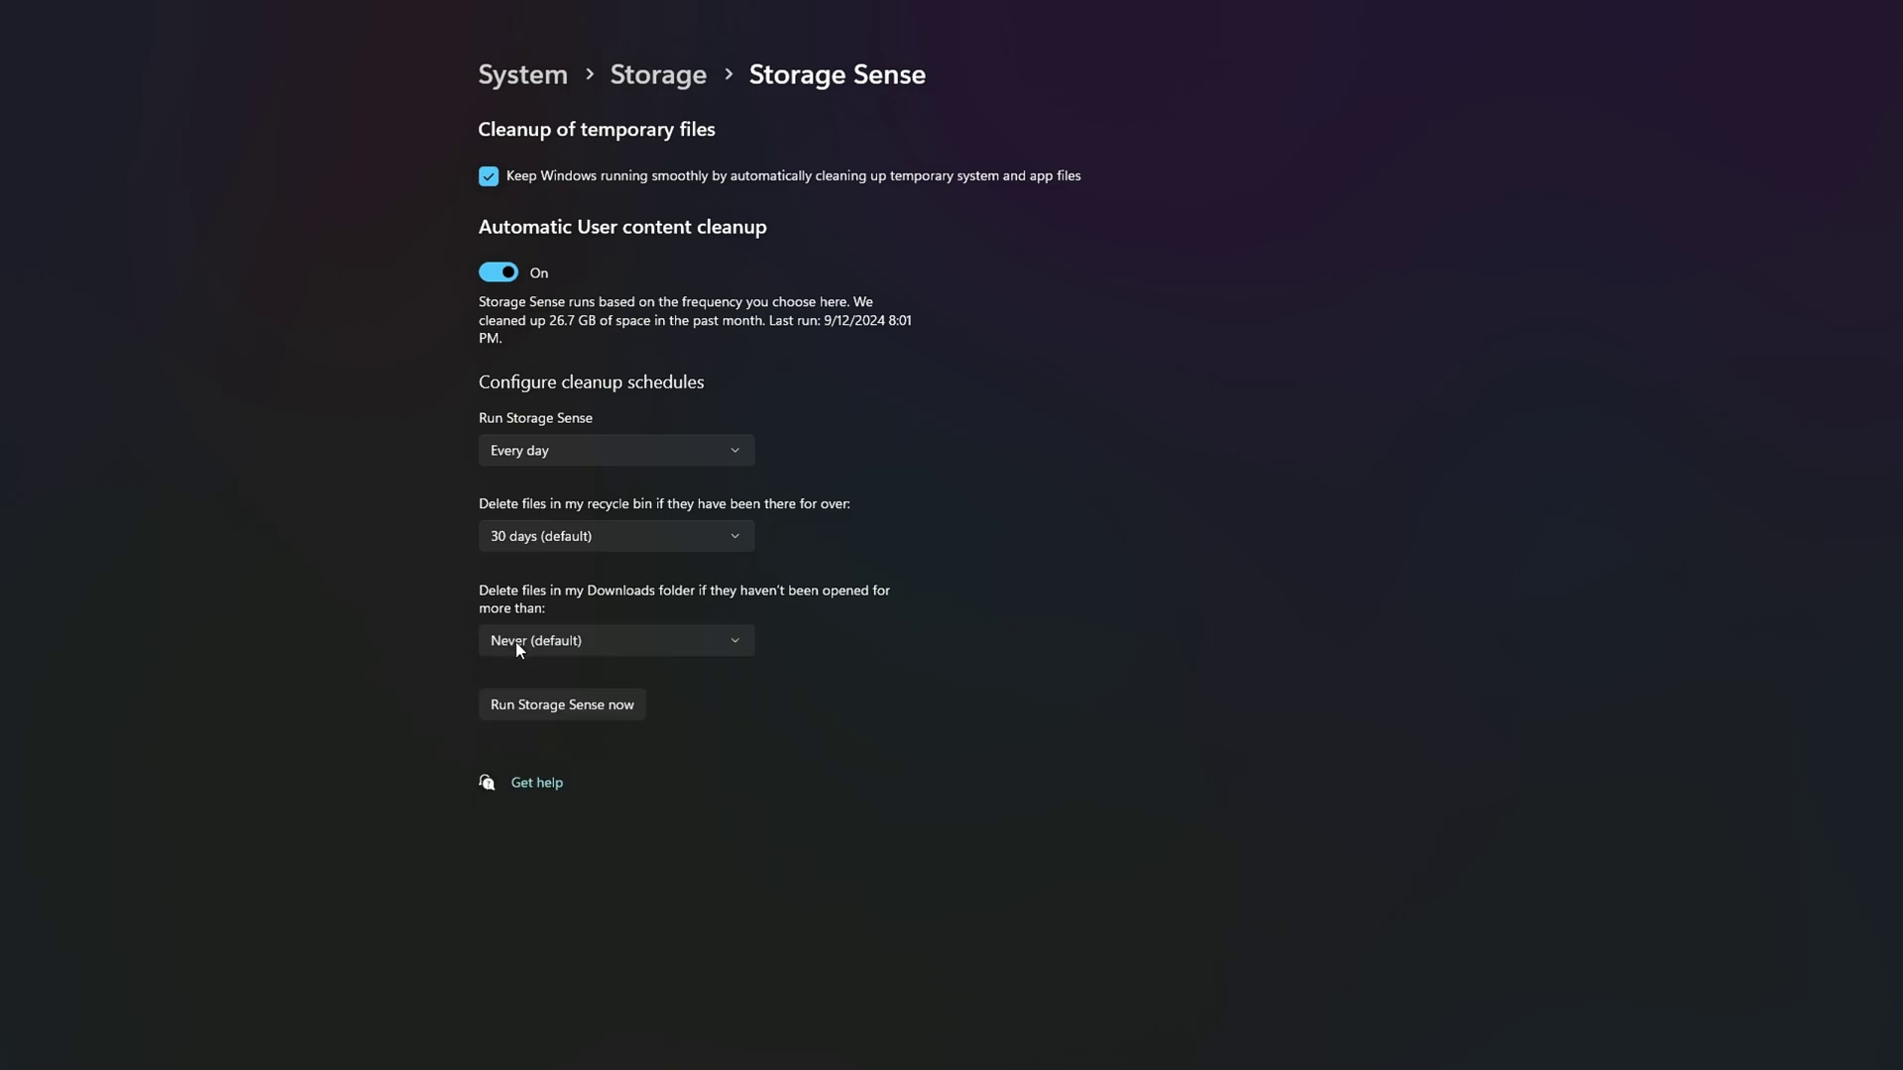
pyautogui.click(540, 704)
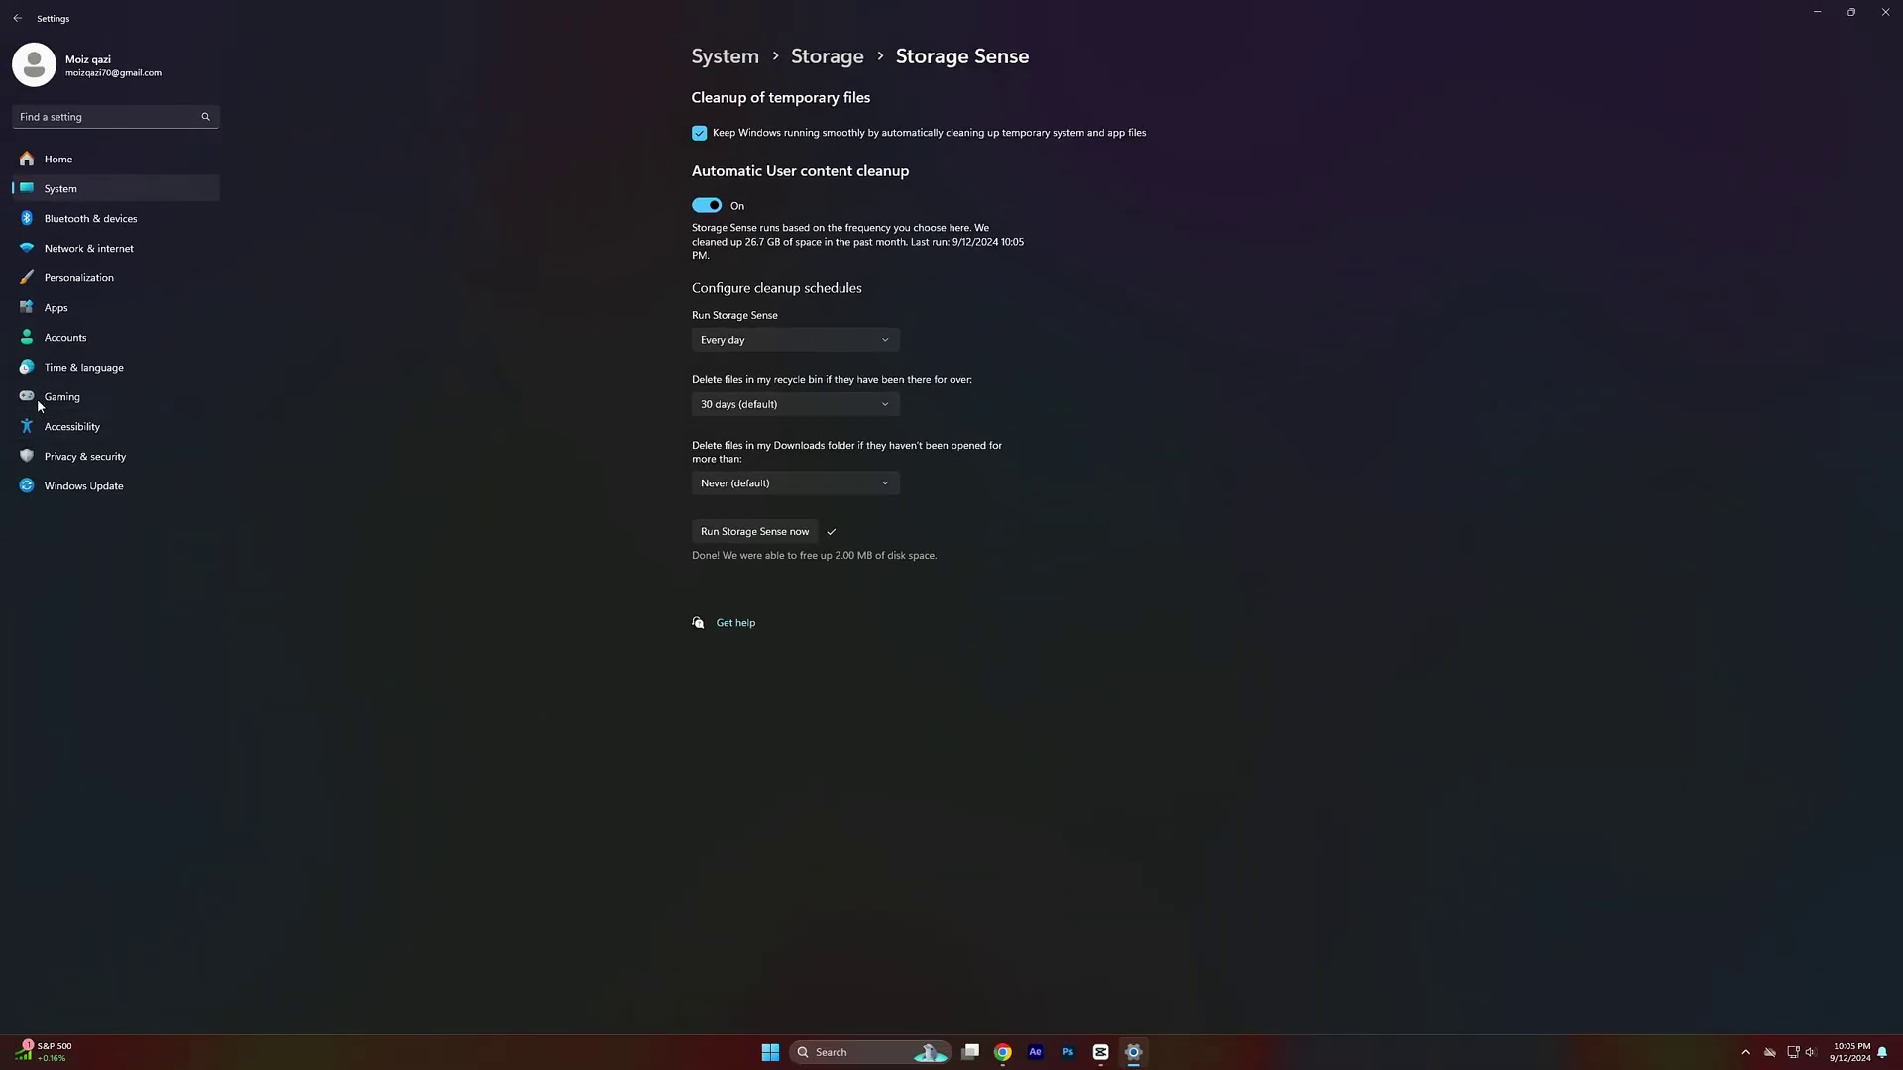
# - Check the Game Bar controller option and the Game Mode switch in the Gaming settings
pyautogui.click(49, 396)
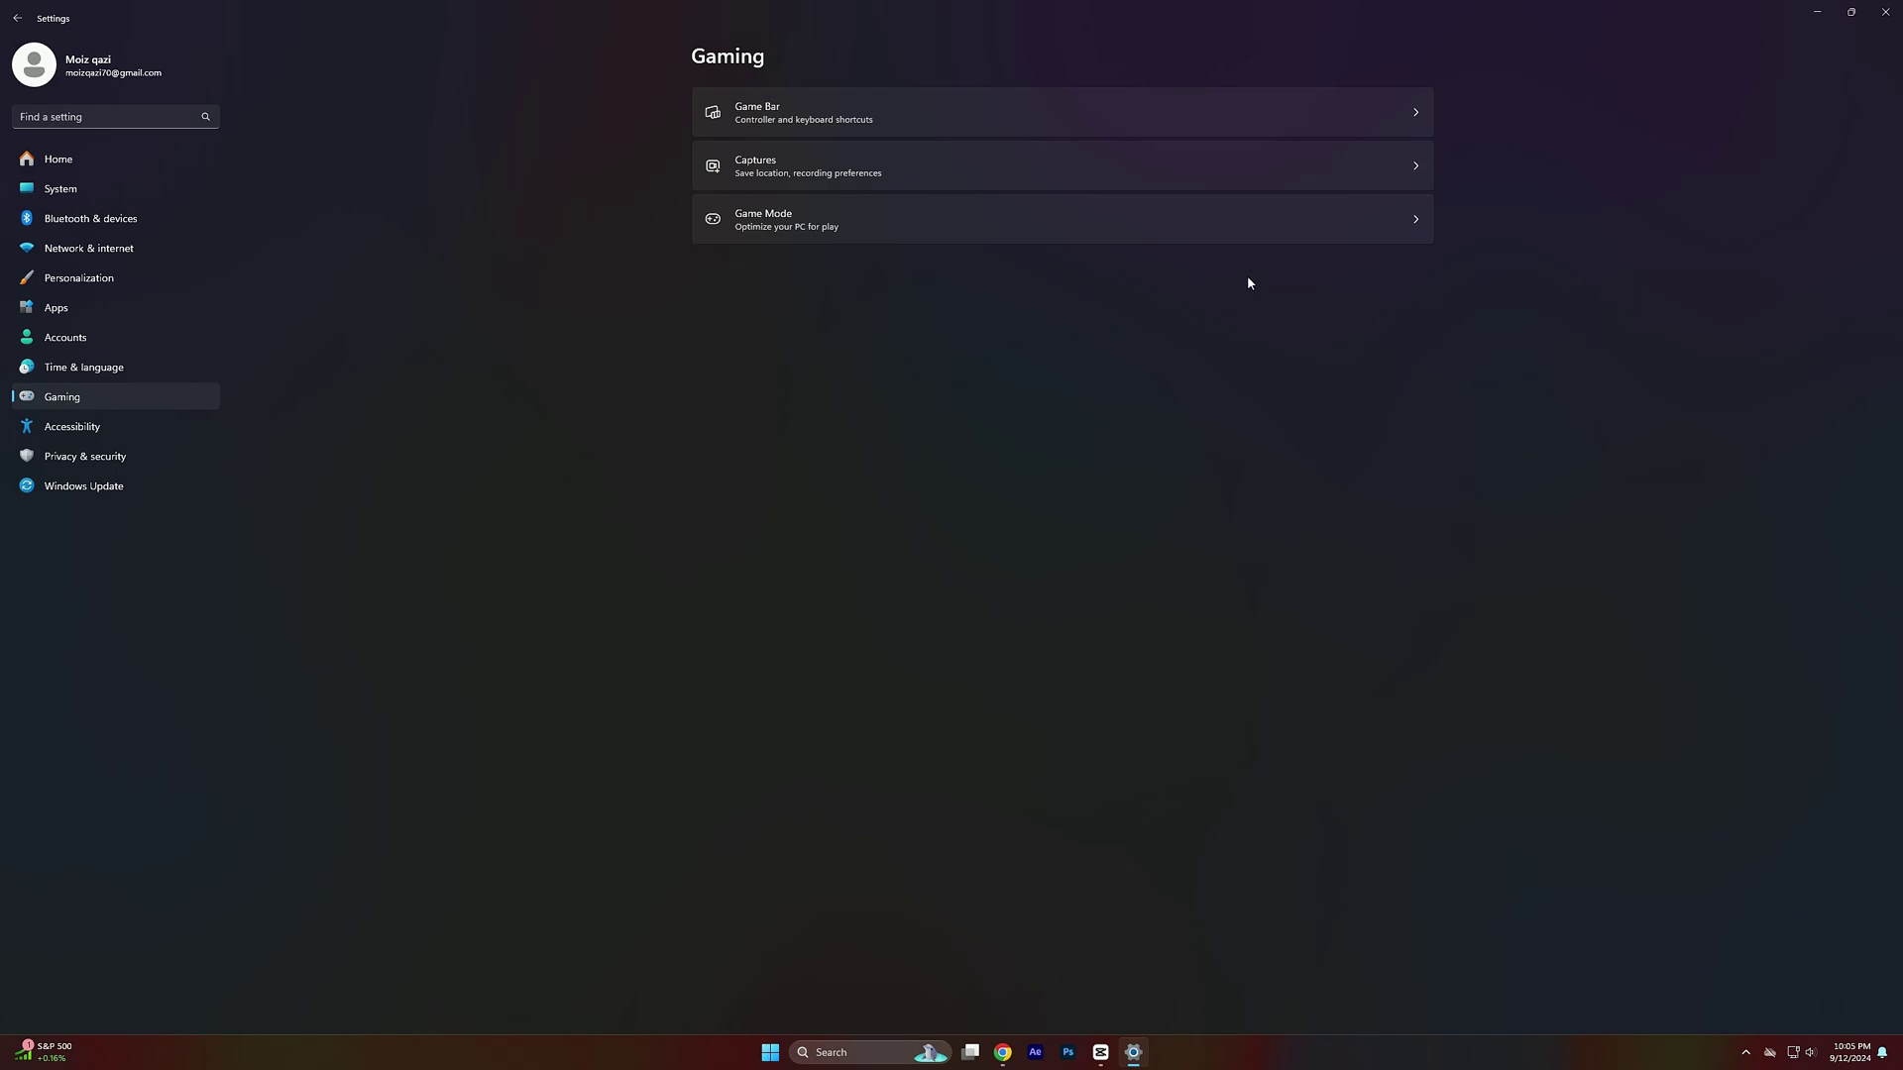
pyautogui.click(1418, 117)
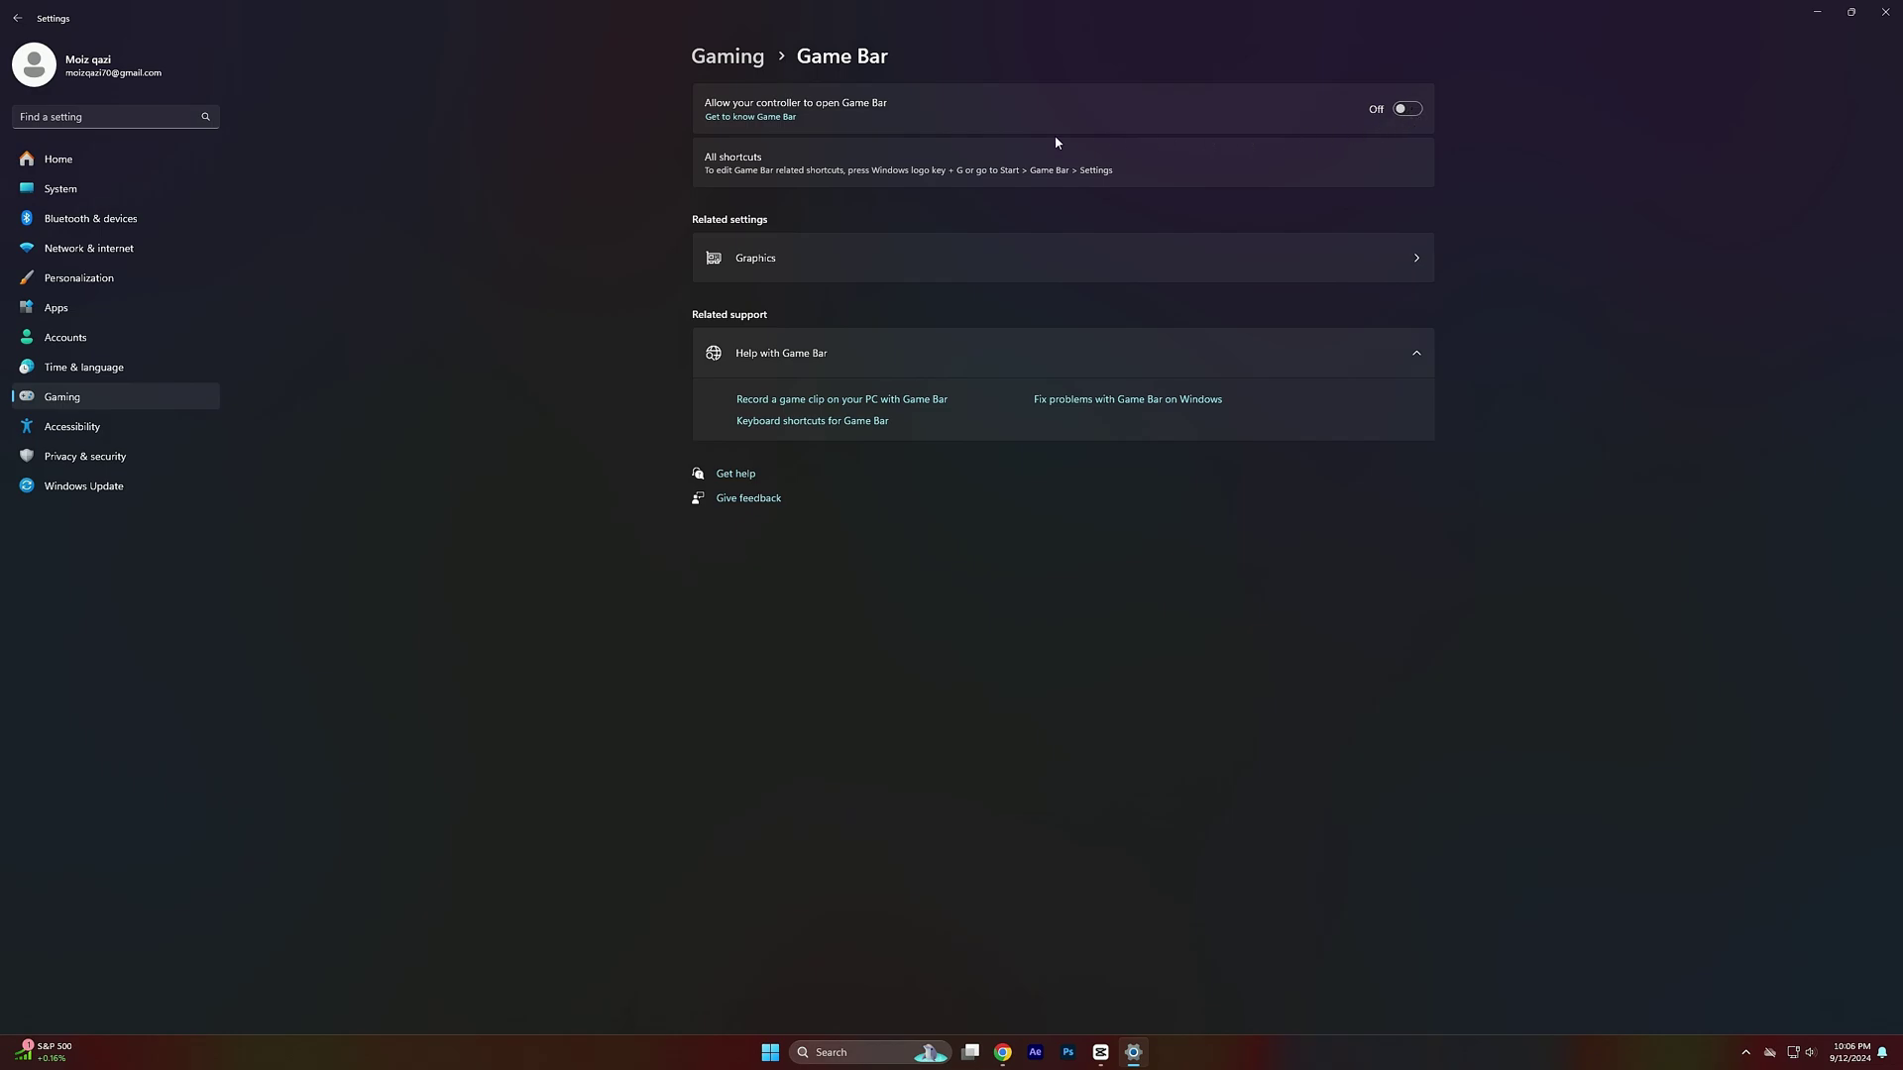
pyautogui.click(749, 59)
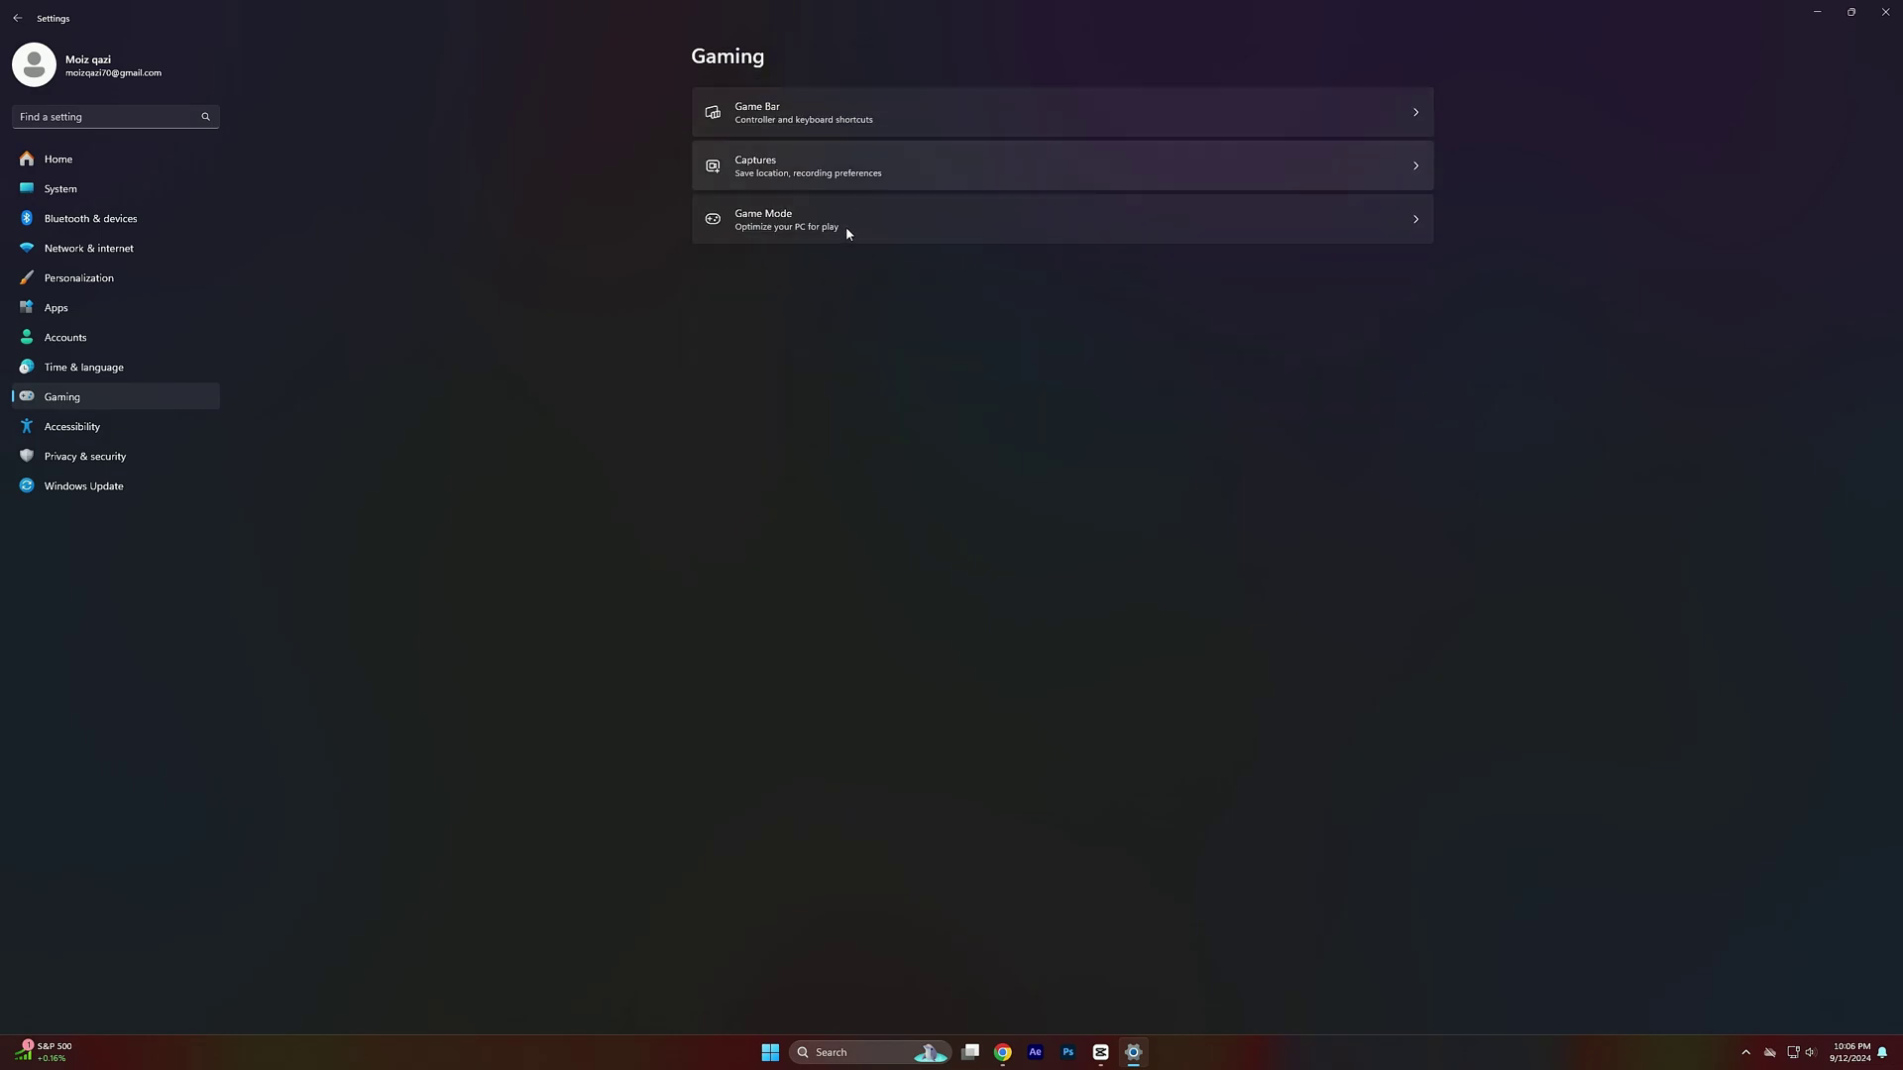
pyautogui.click(808, 222)
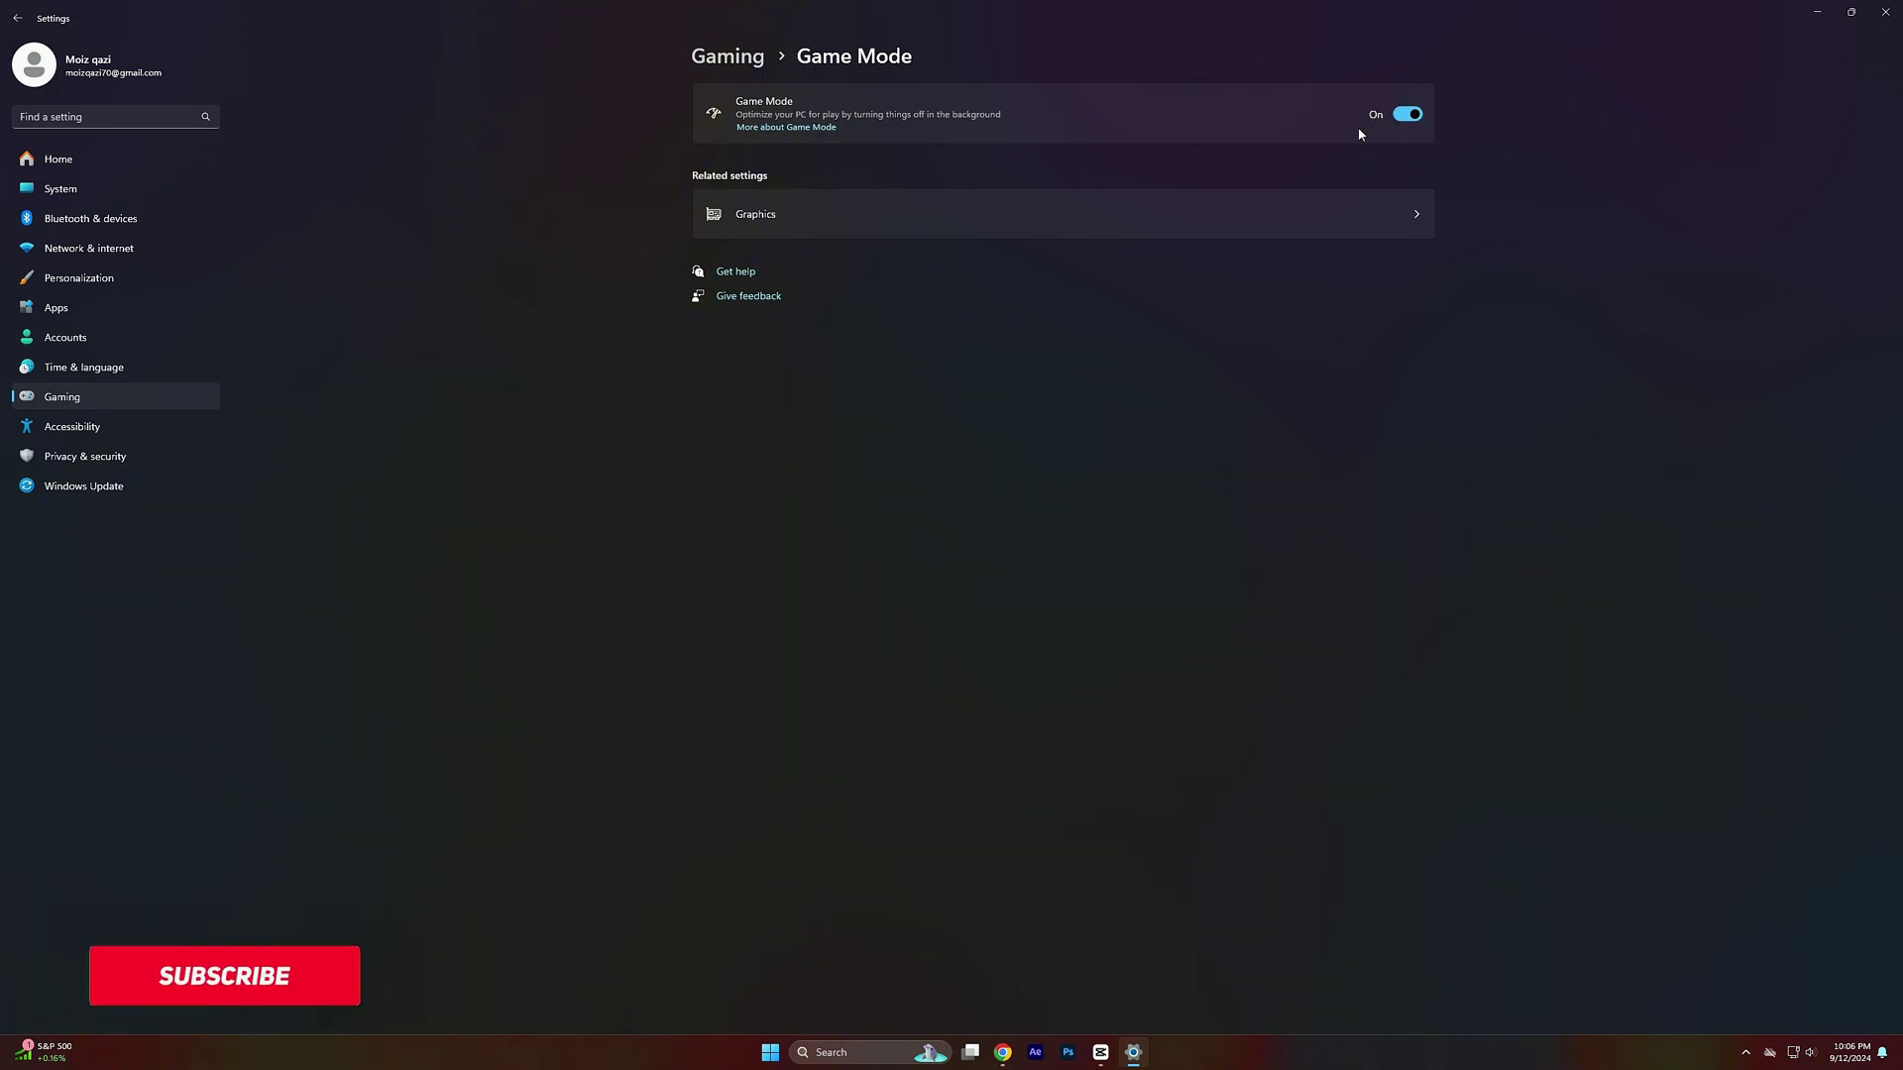
# - Open the related Graphics settings and add FortniteLauncher from Fortnite's Win64 folder as a desktop app with custom options
pyautogui.click(769, 214)
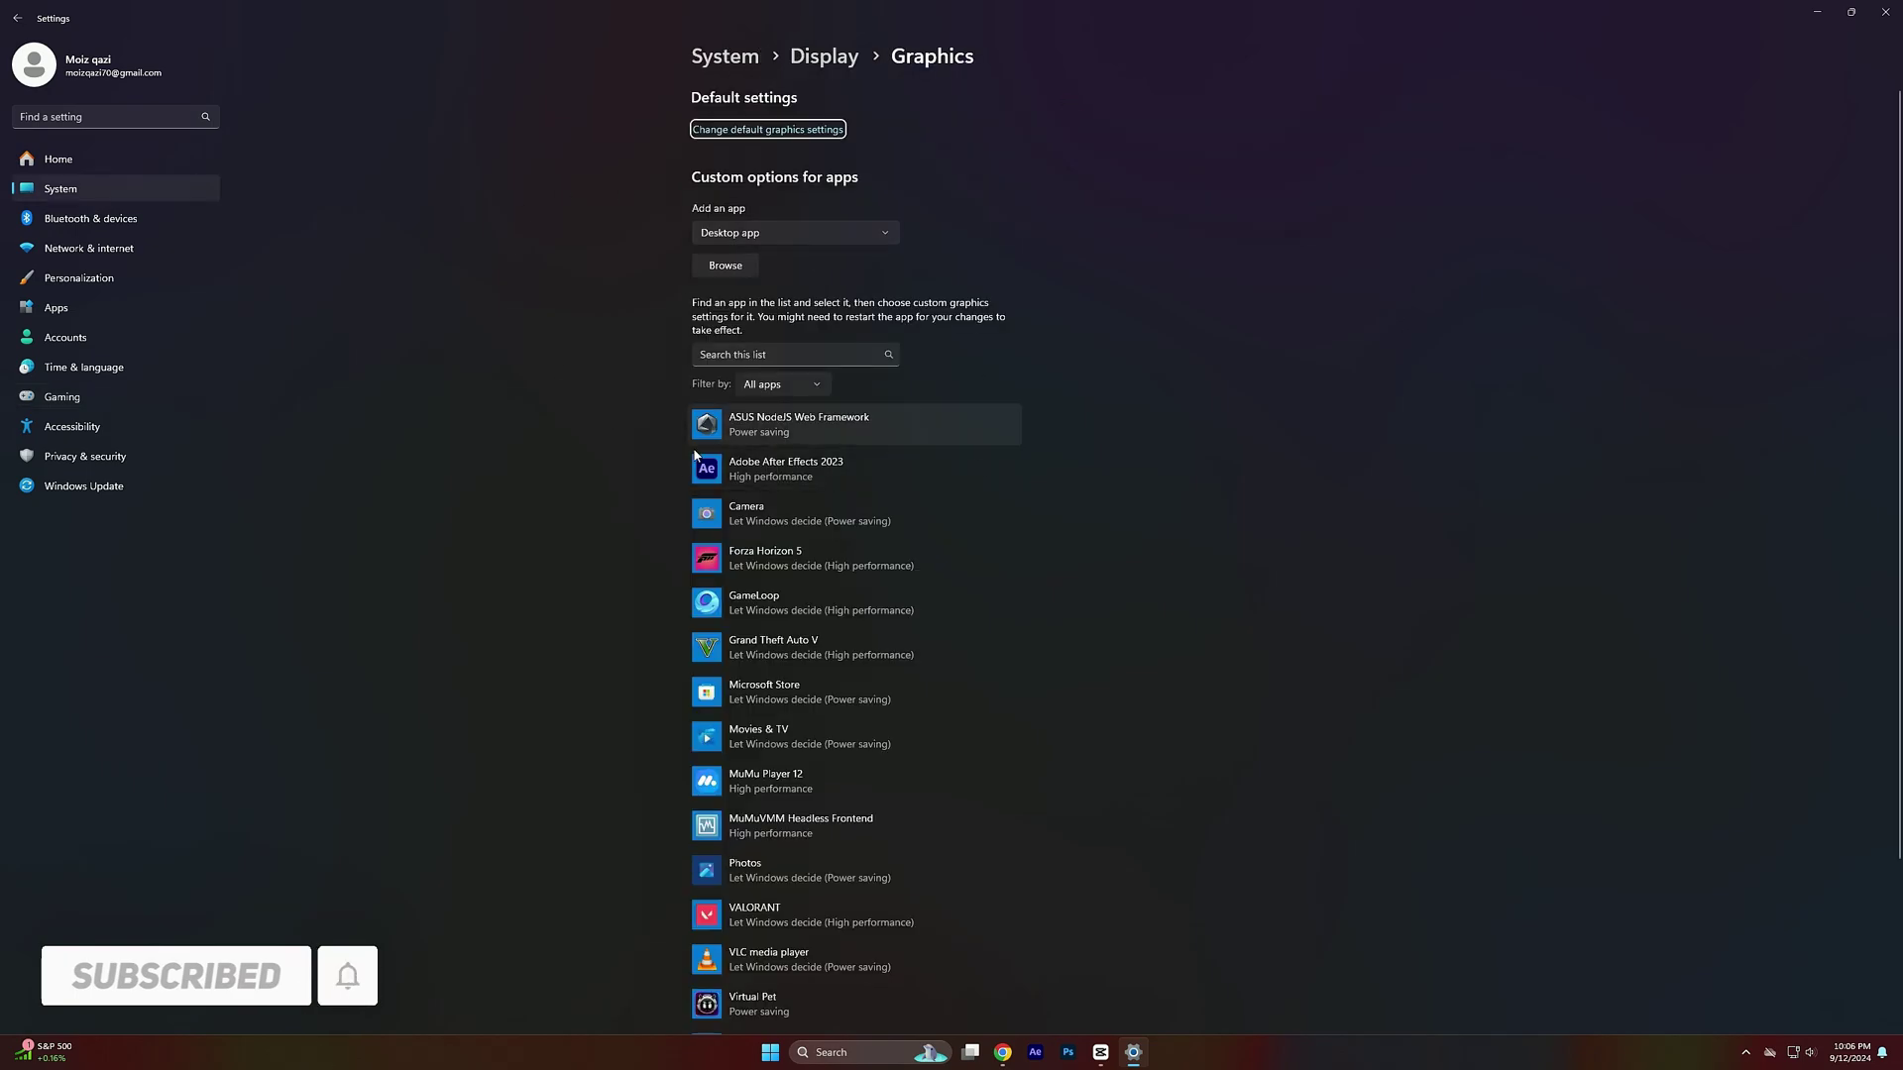
pyautogui.scroll(-3, 786, 501)
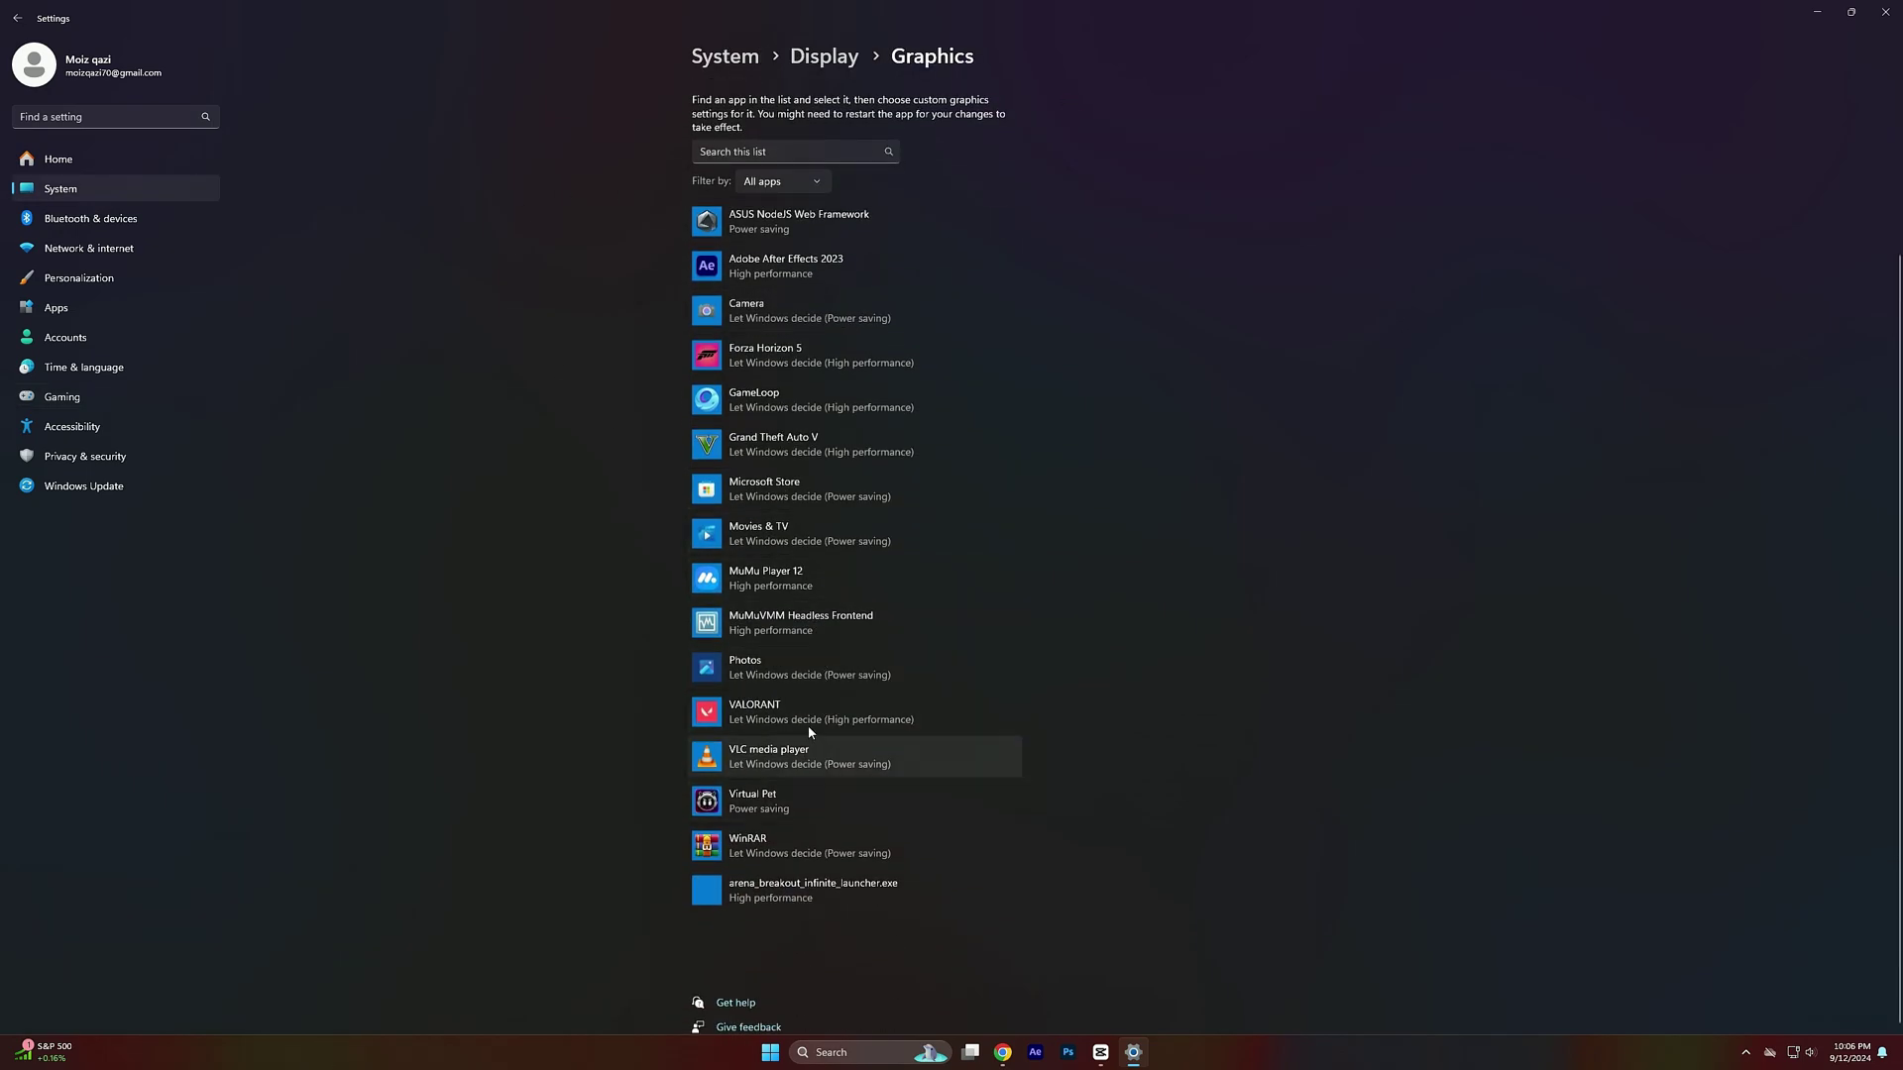
pyautogui.scroll(3, 808, 731)
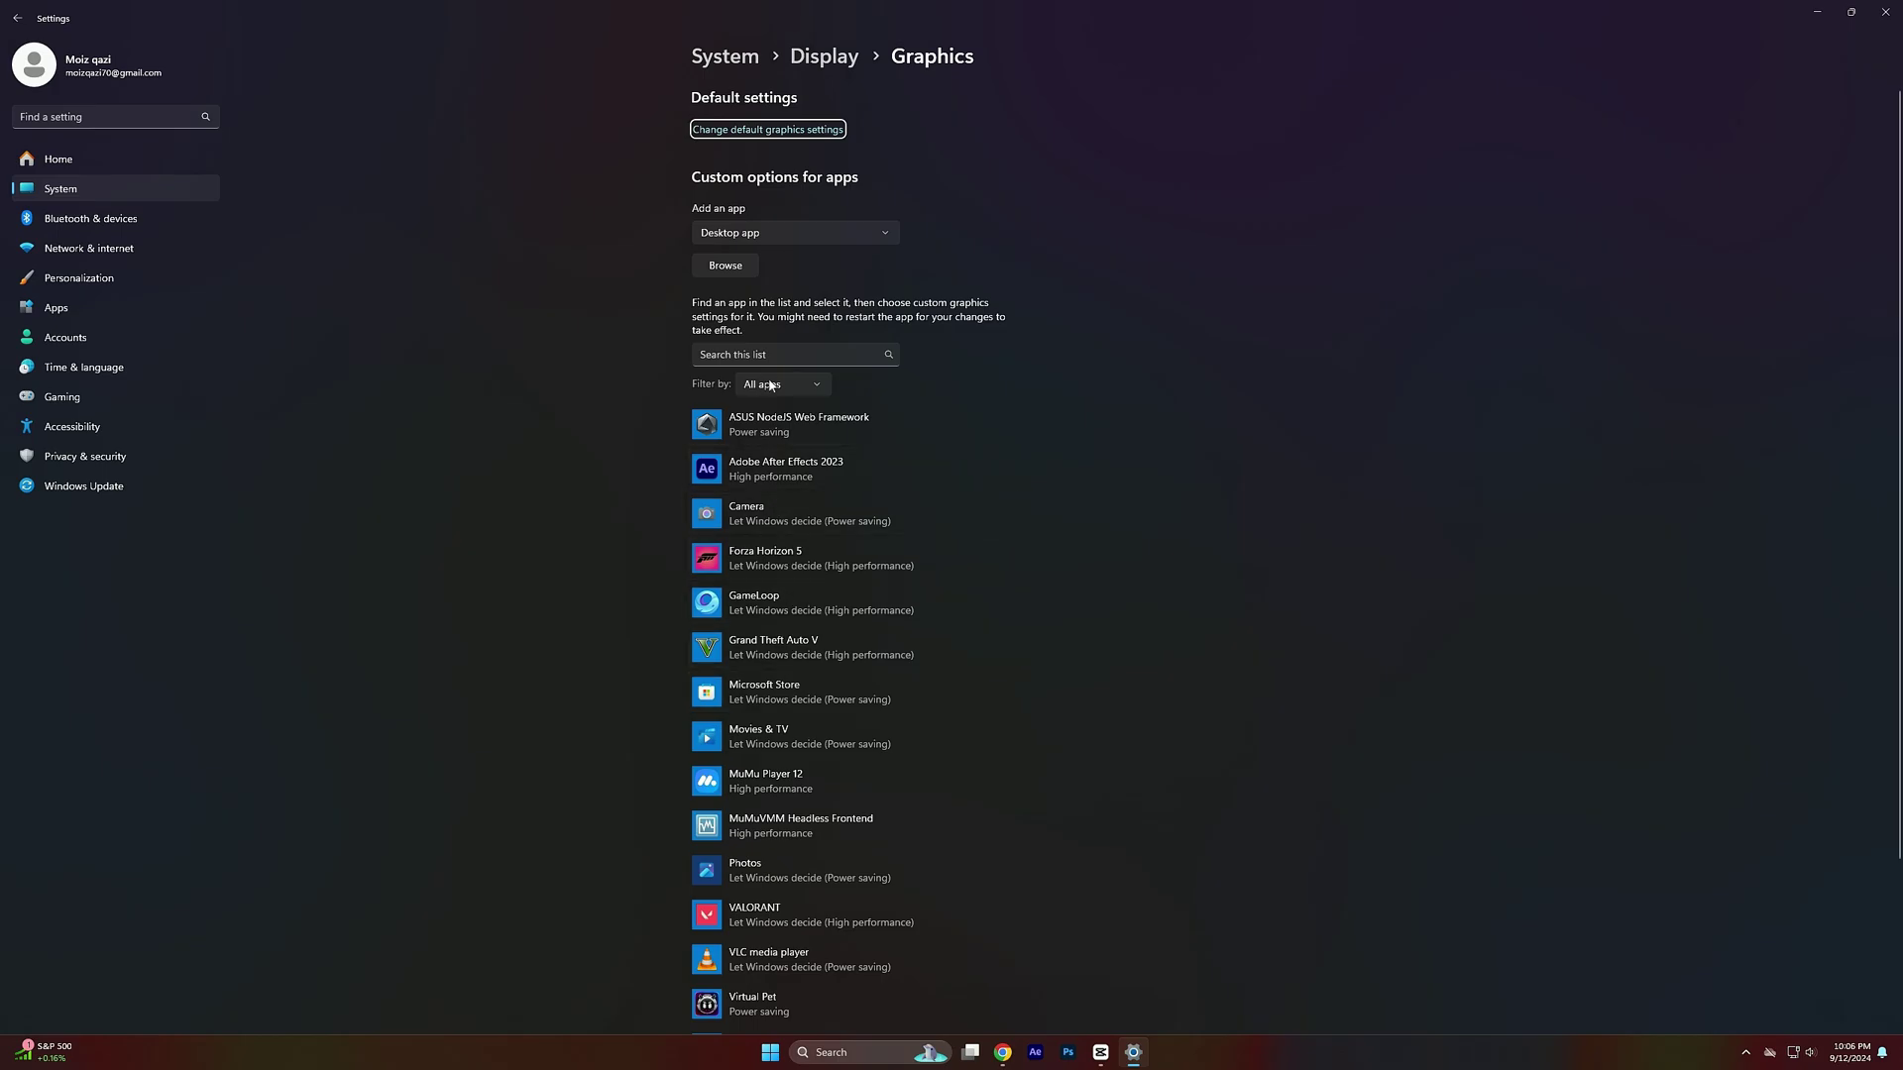
pyautogui.click(725, 266)
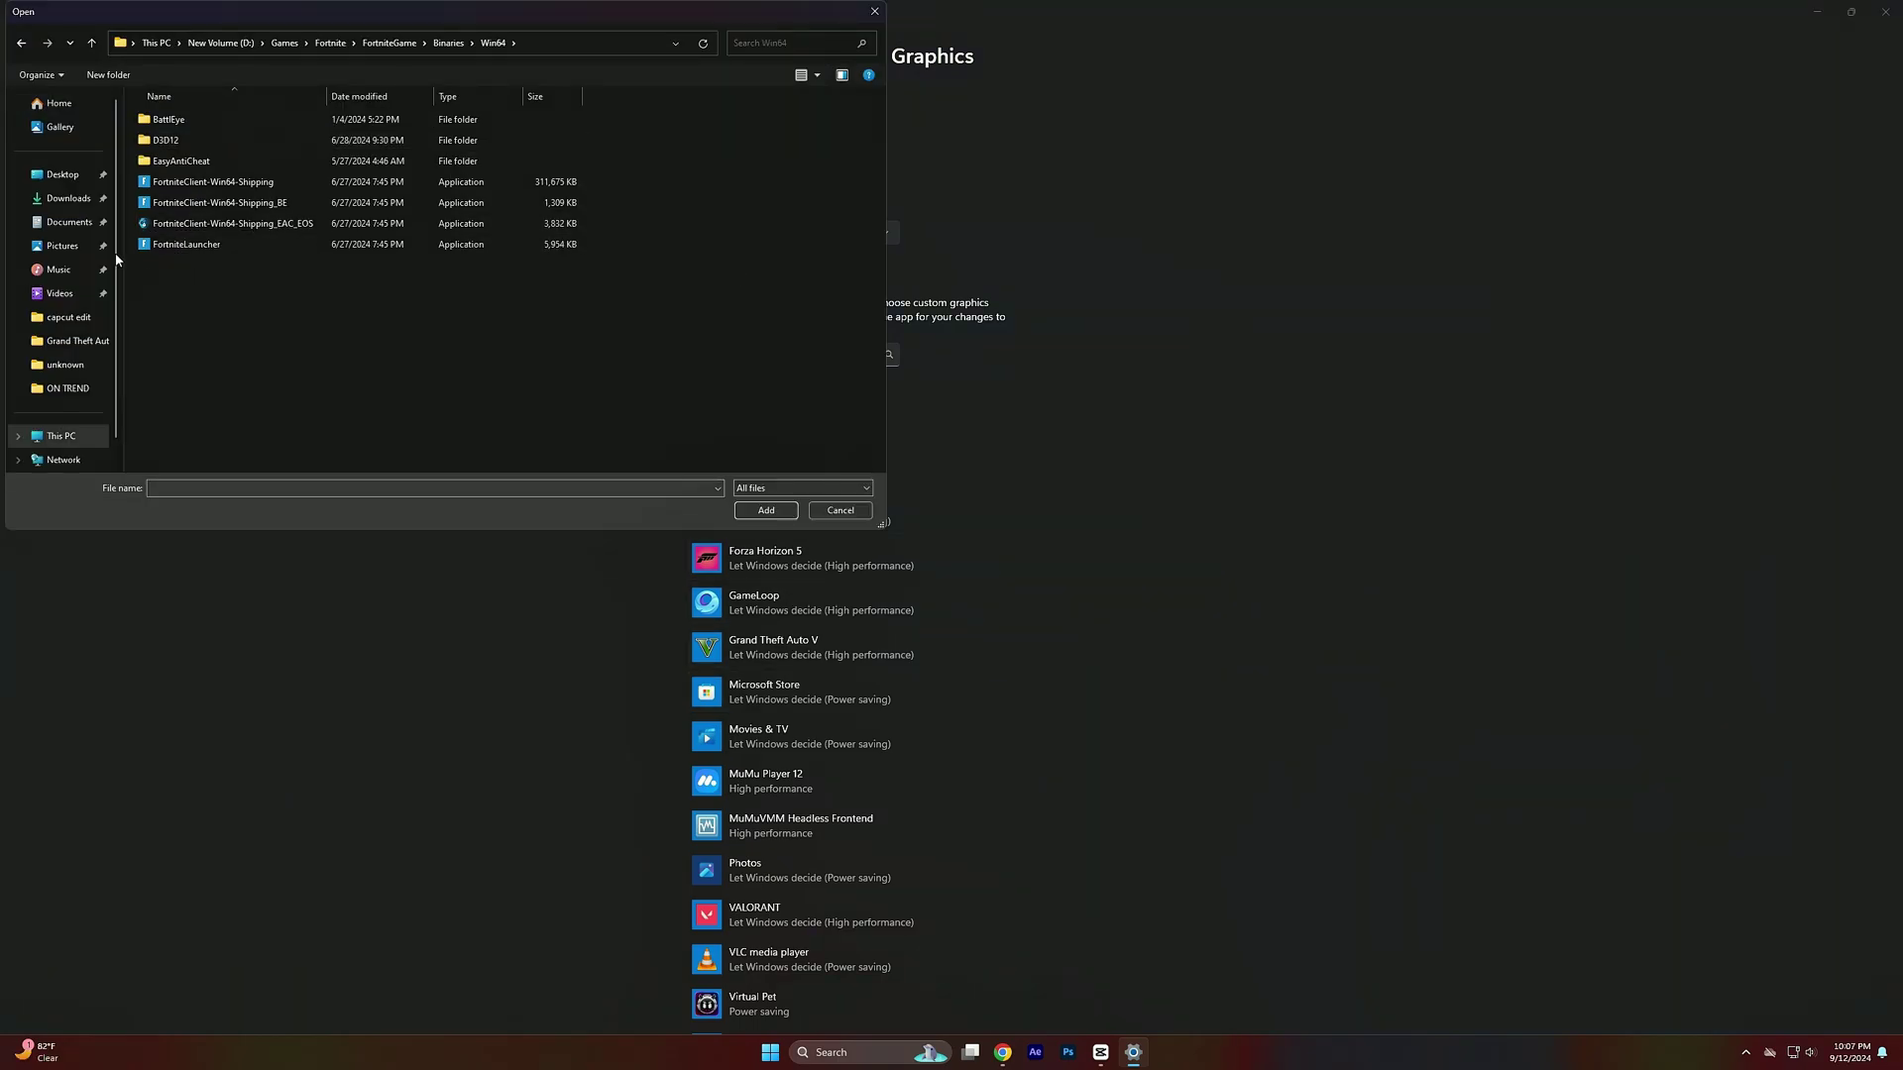
pyautogui.click(198, 244)
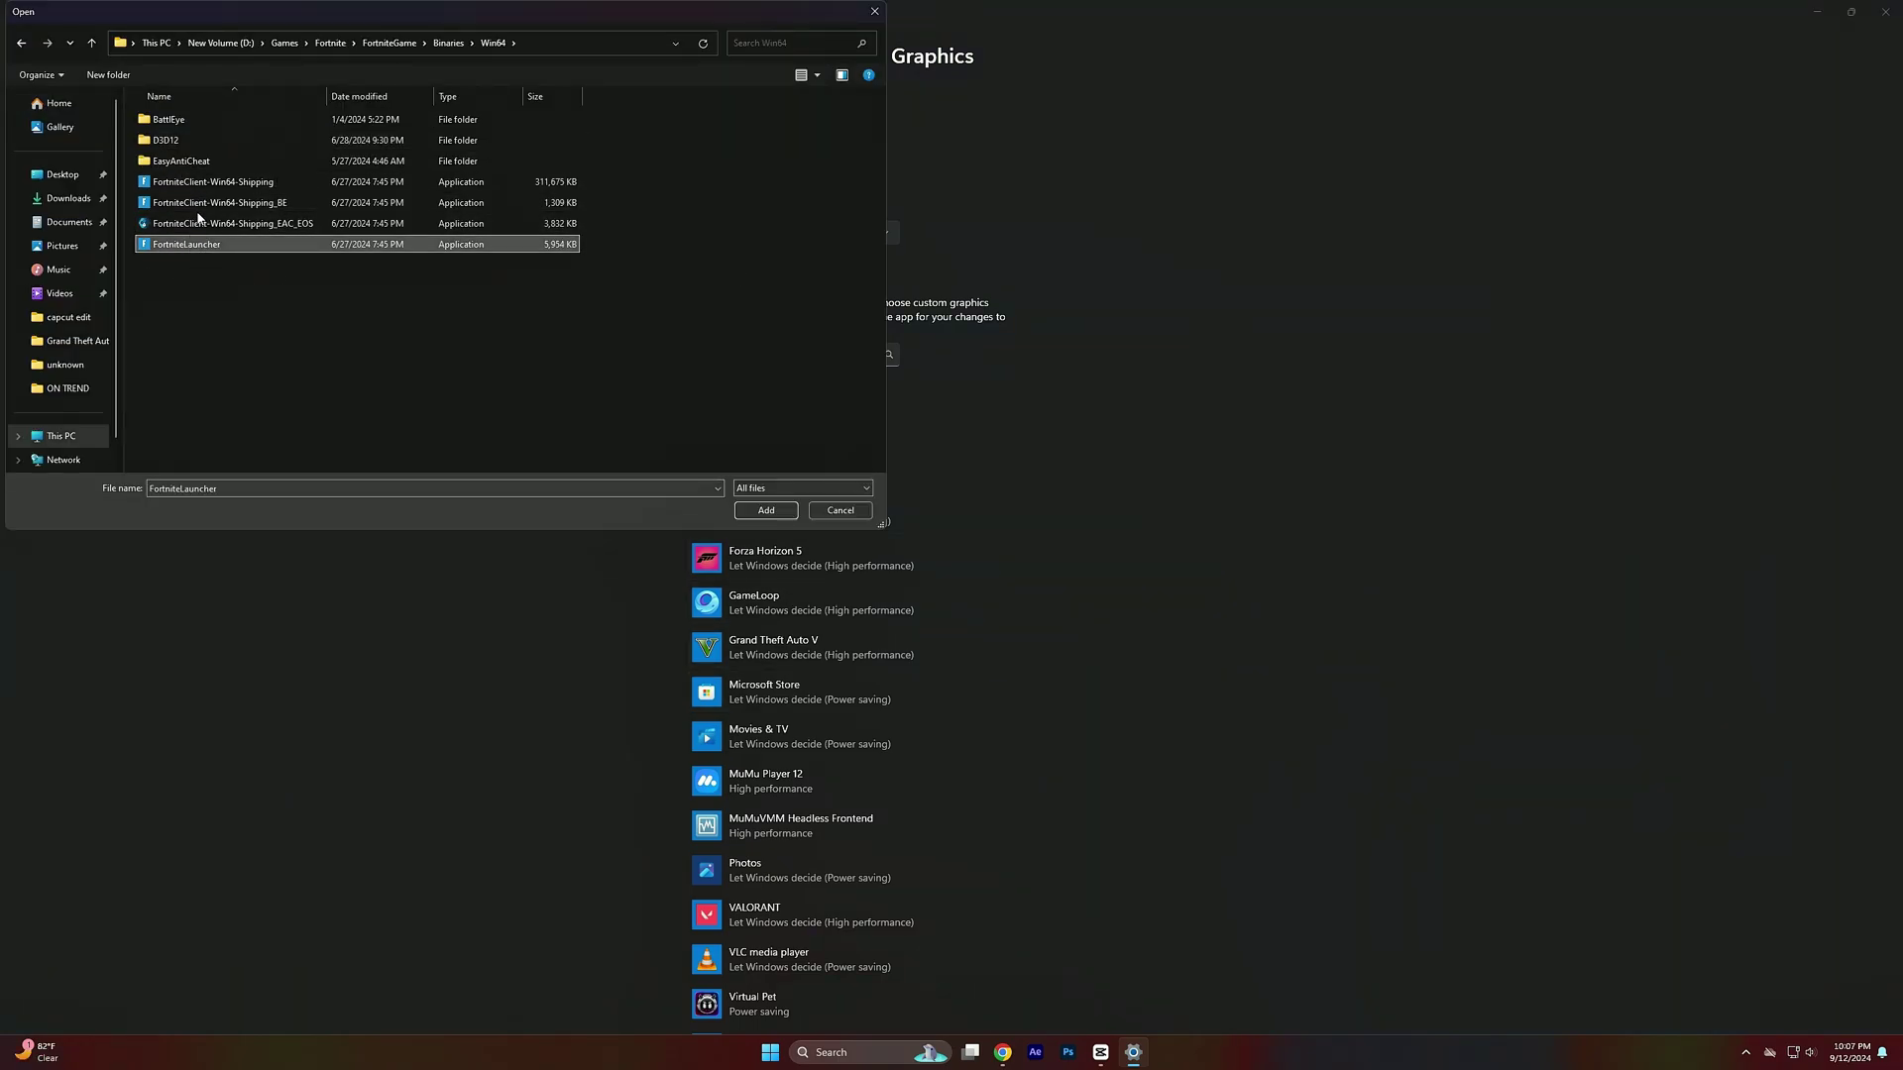
pyautogui.click(766, 510)
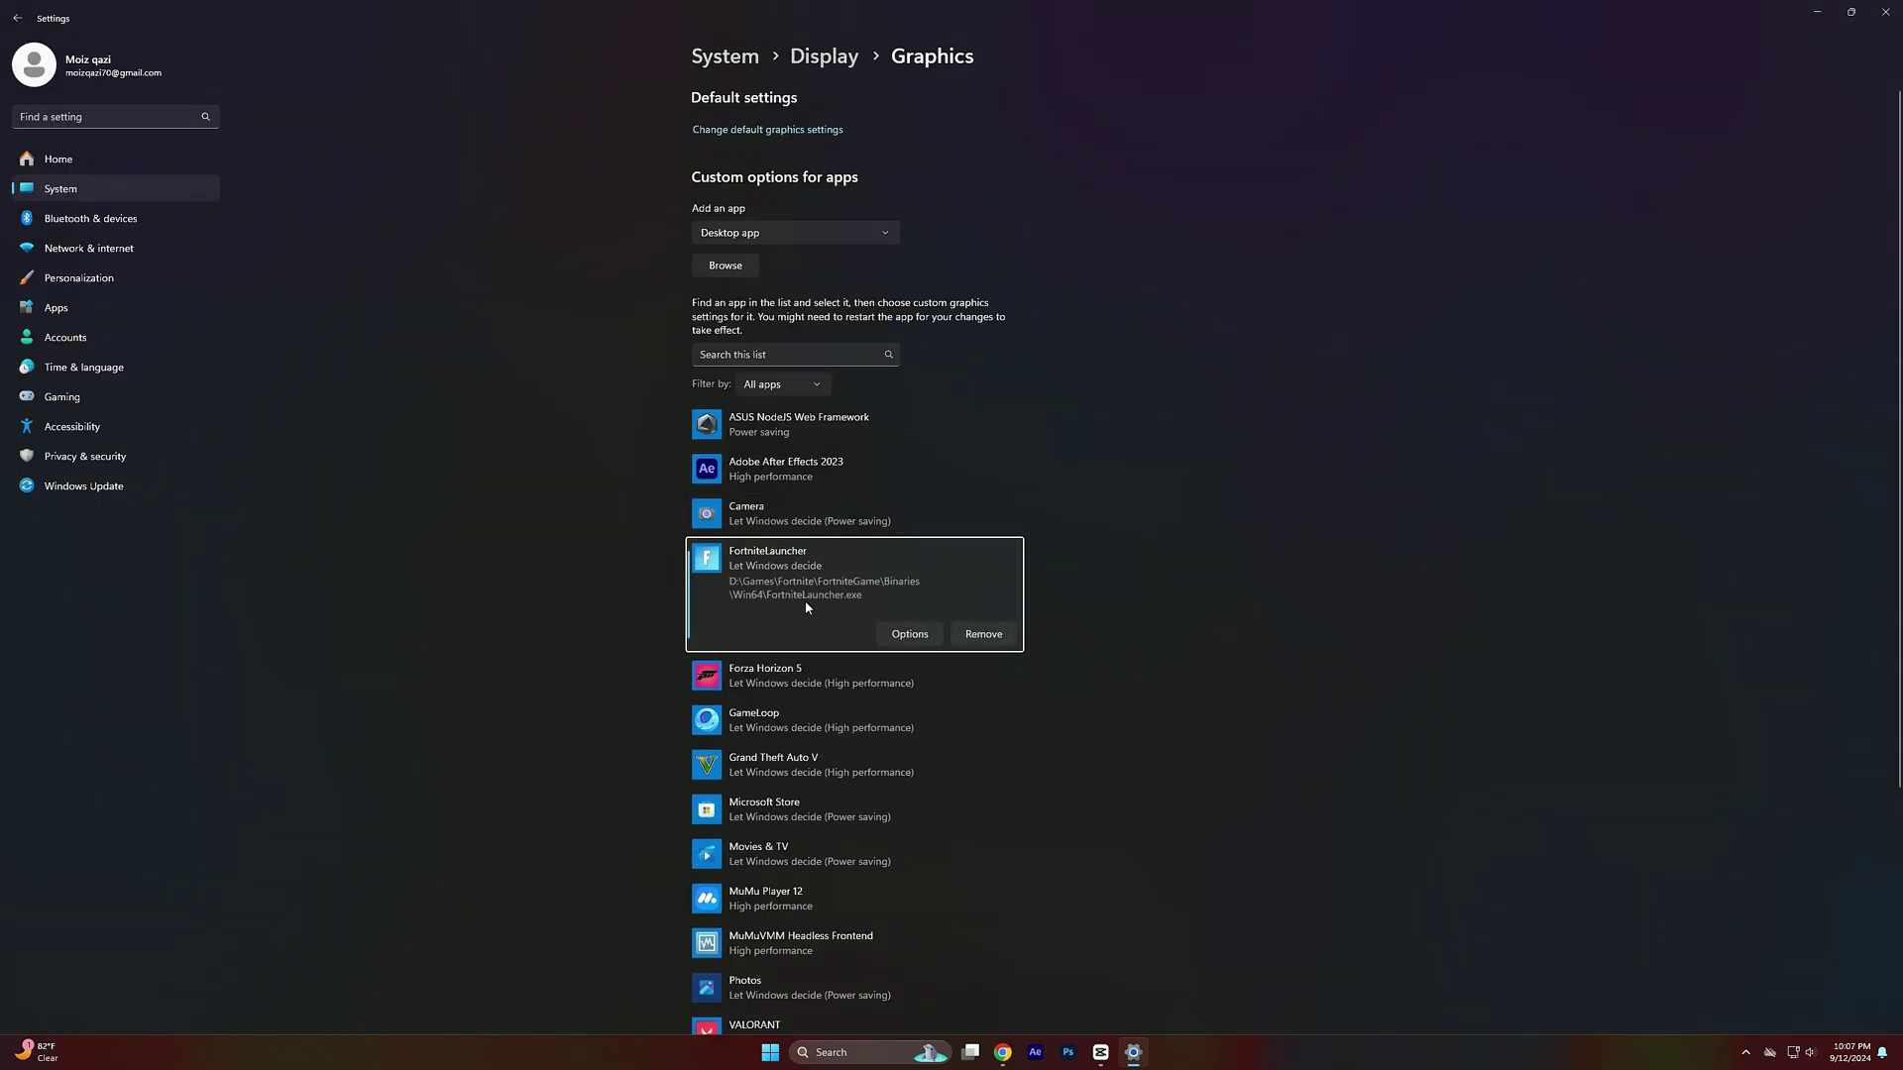
# - Set FortniteLauncher's graphics preference to High performance, save it, and open the default graphics settings
pyautogui.click(909, 634)
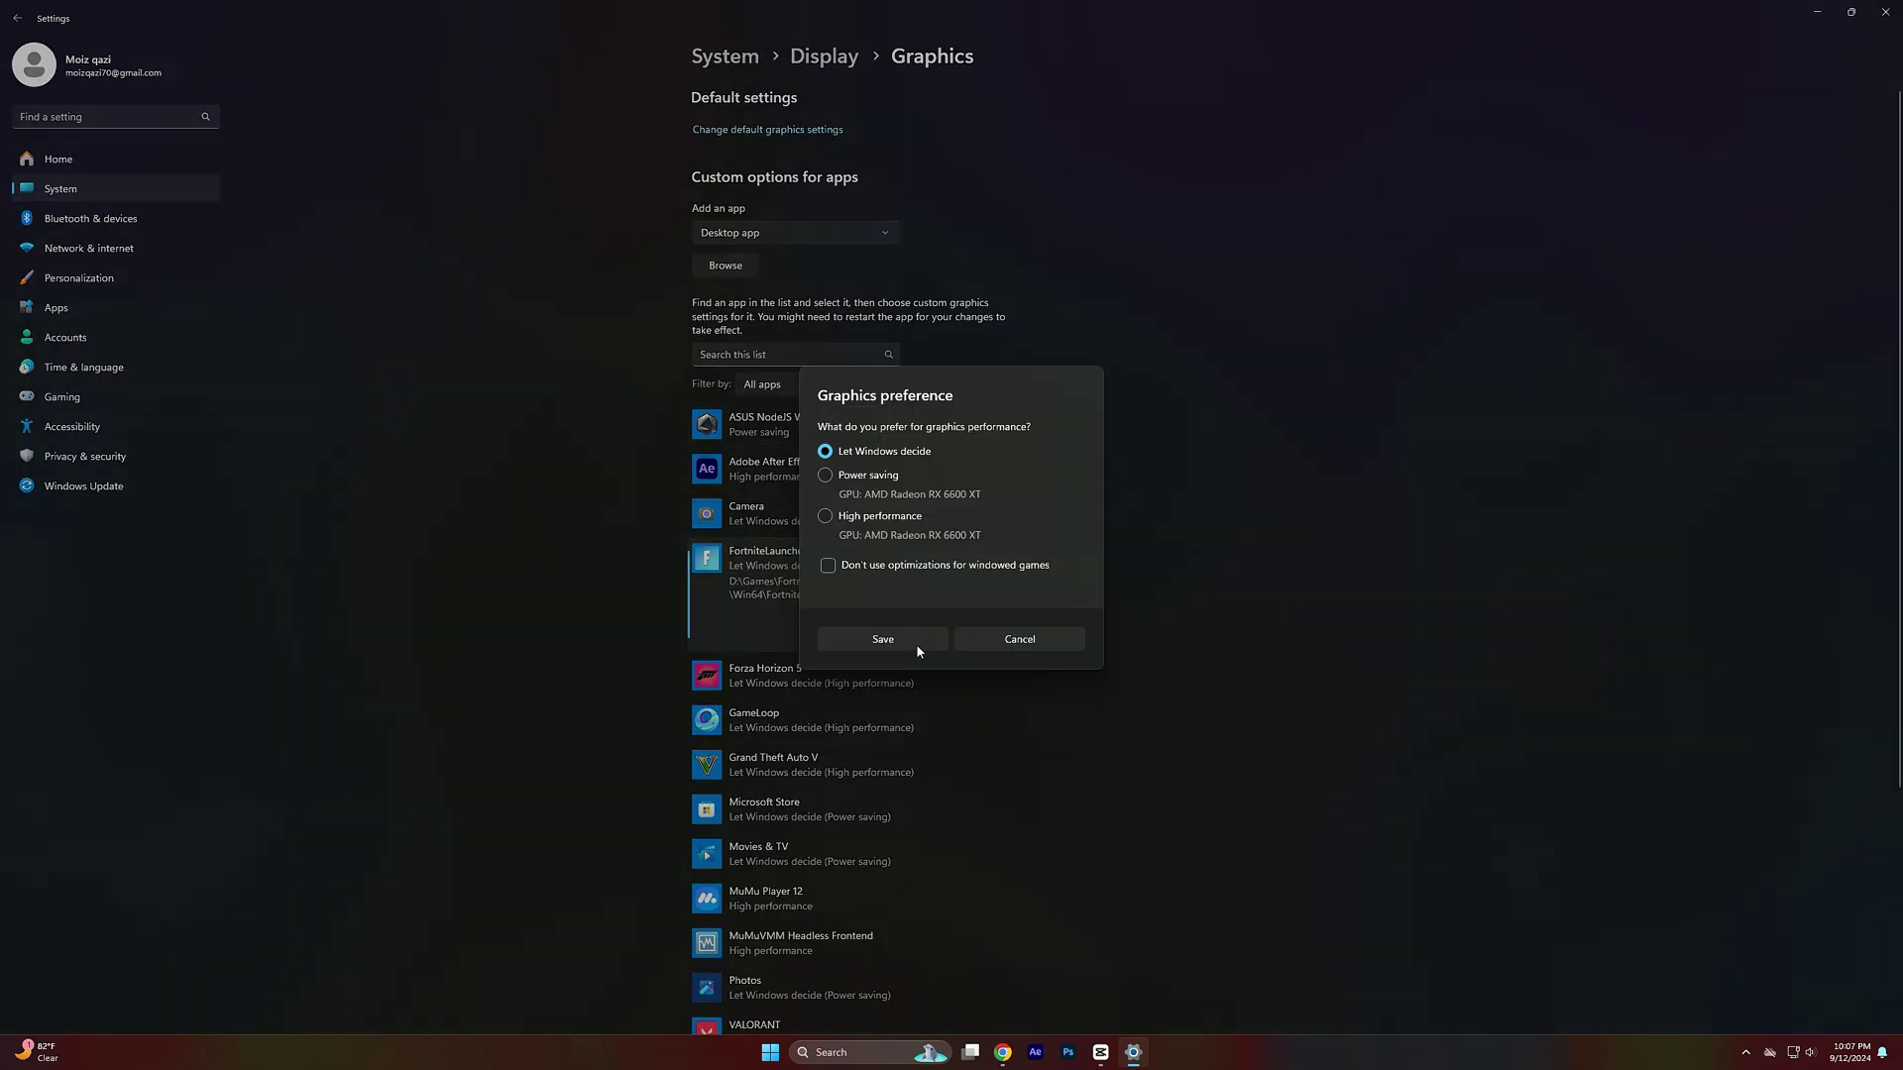
pyautogui.click(823, 516)
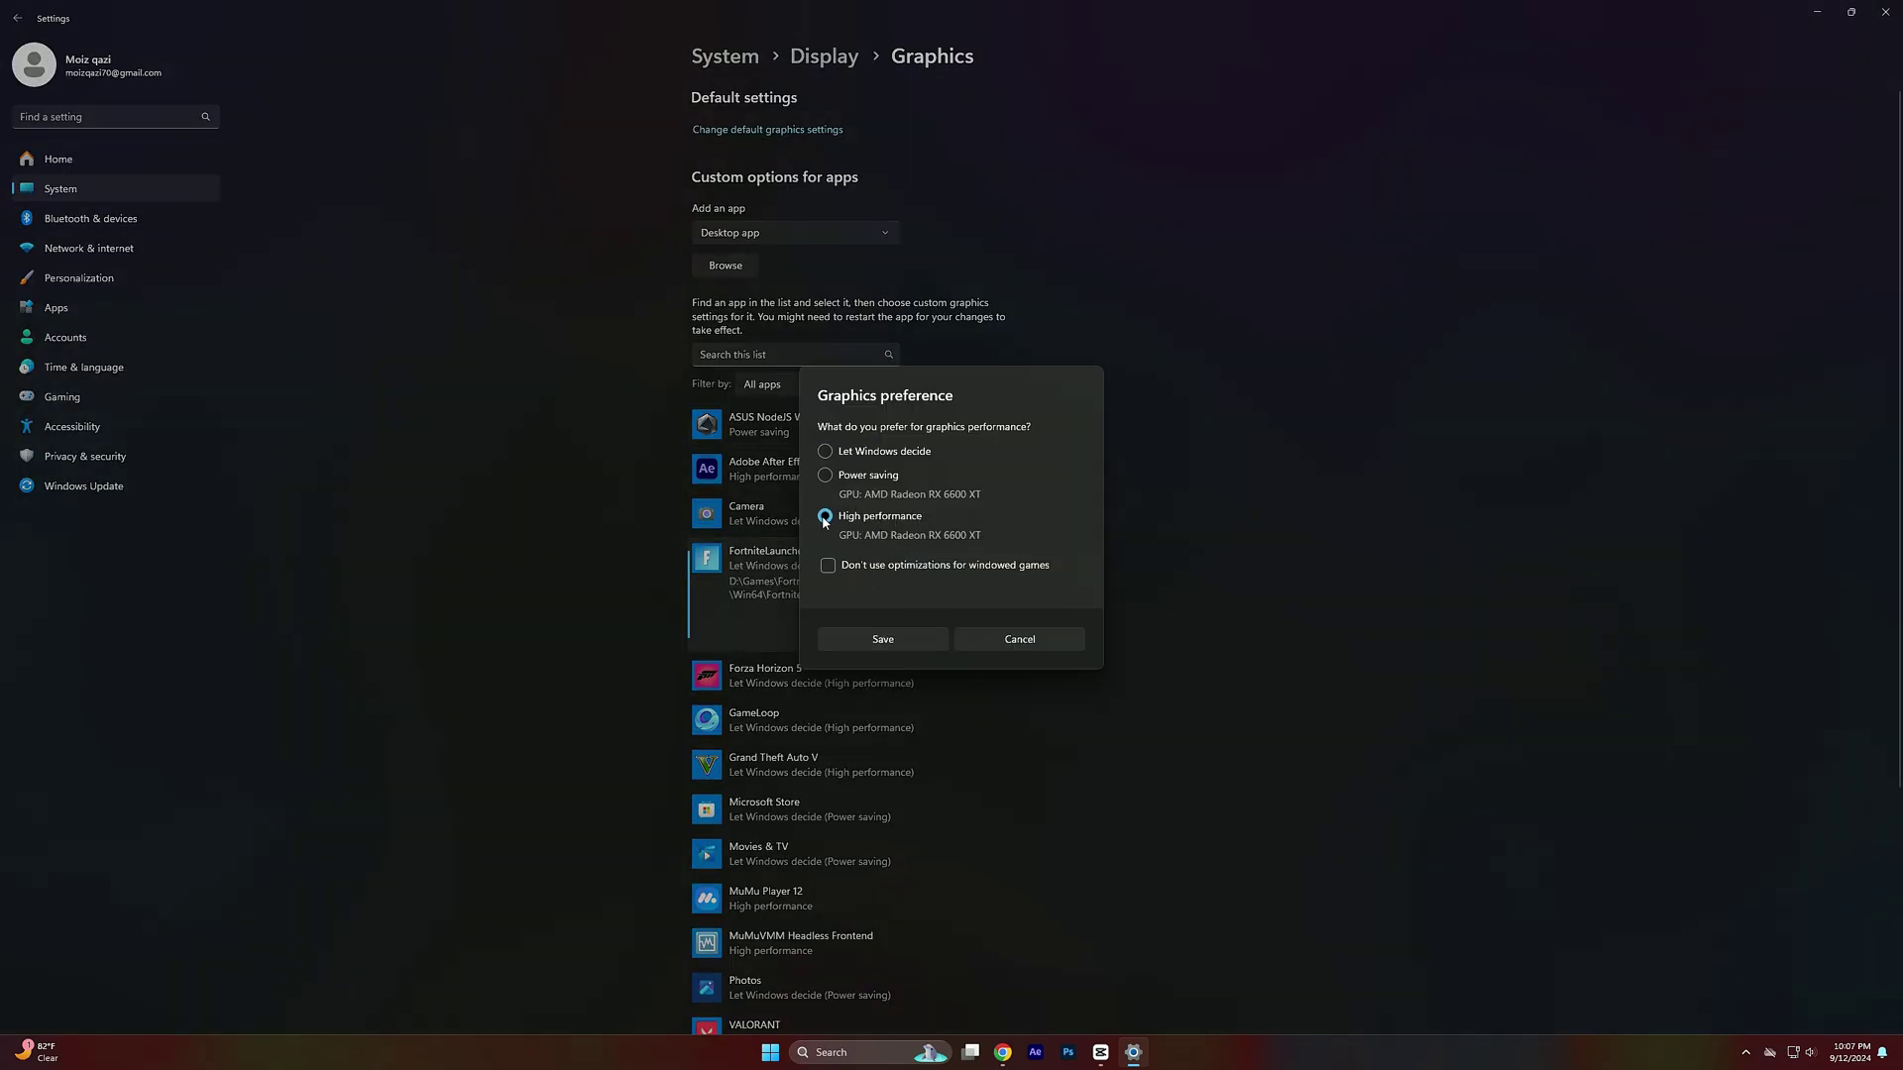
pyautogui.click(883, 639)
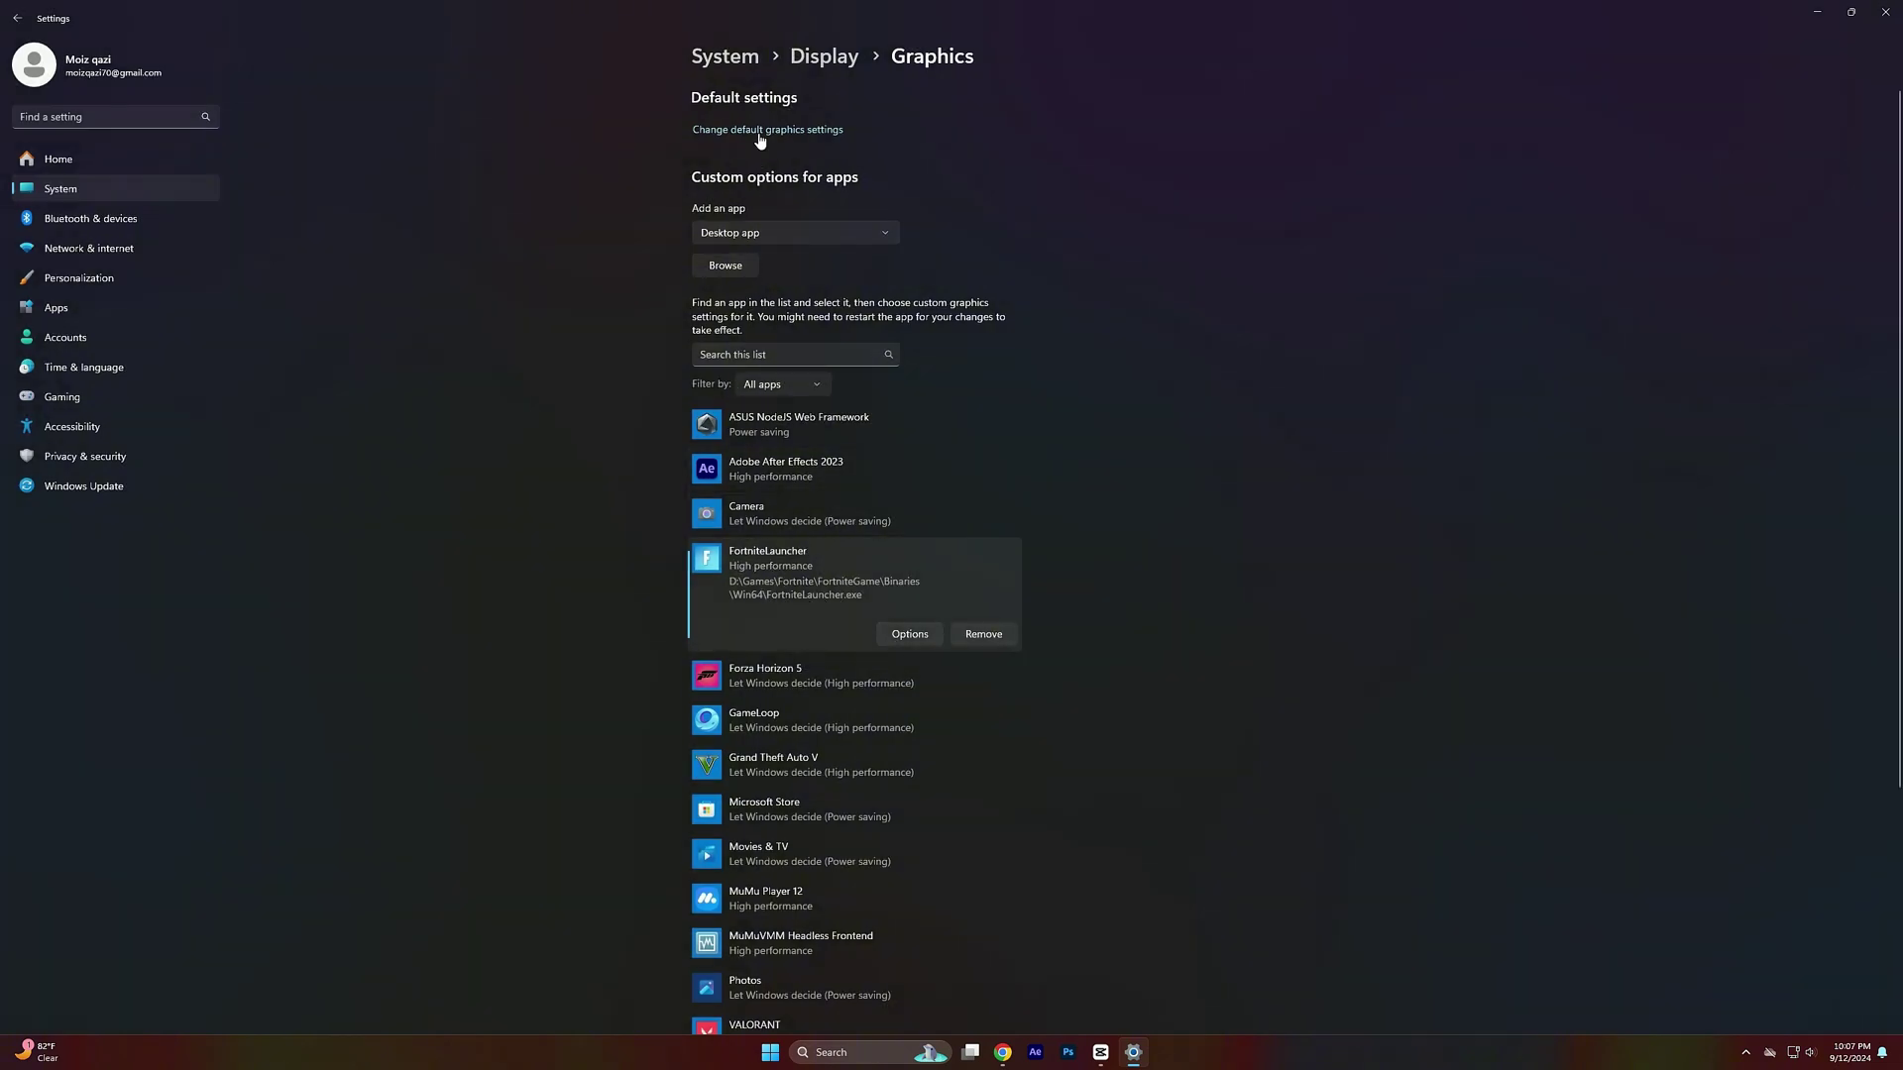
pyautogui.click(760, 130)
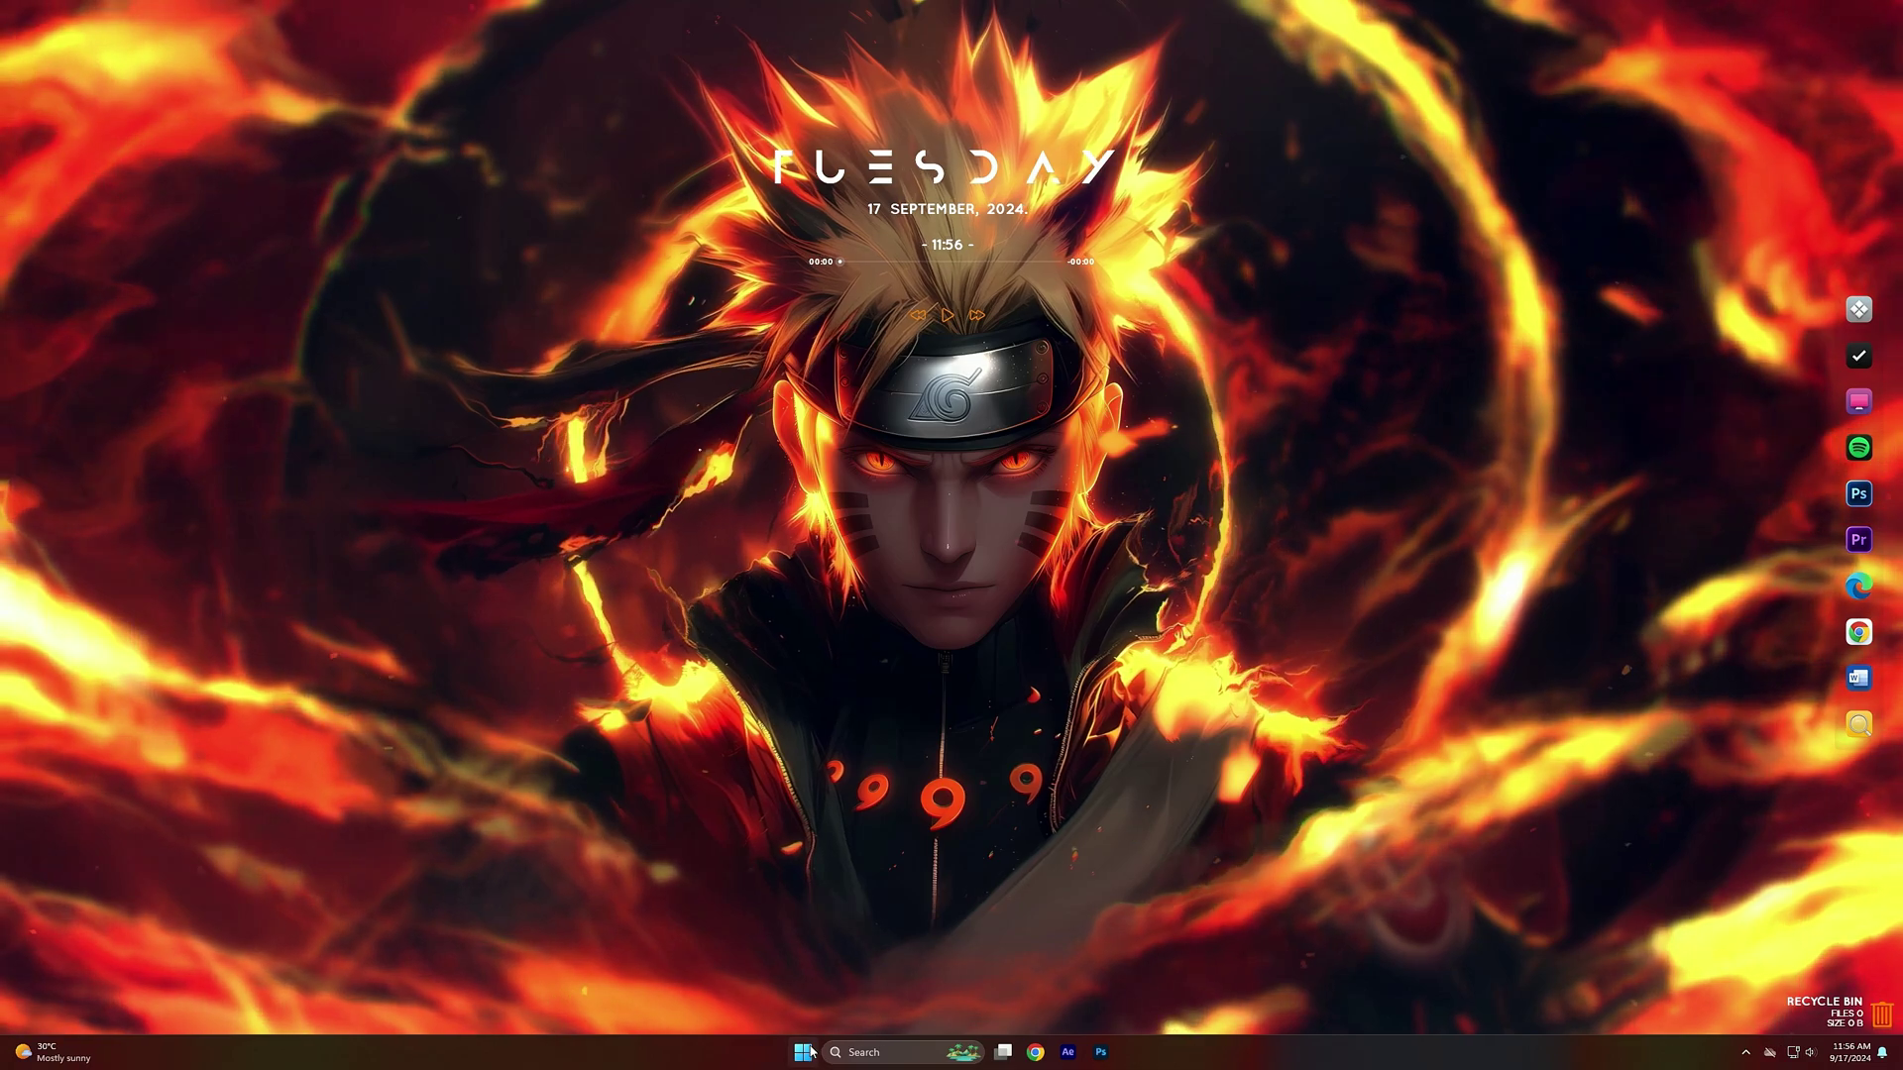
# - Search Windows for "system configuration" and open System Configuration
pyautogui.click(805, 1052)
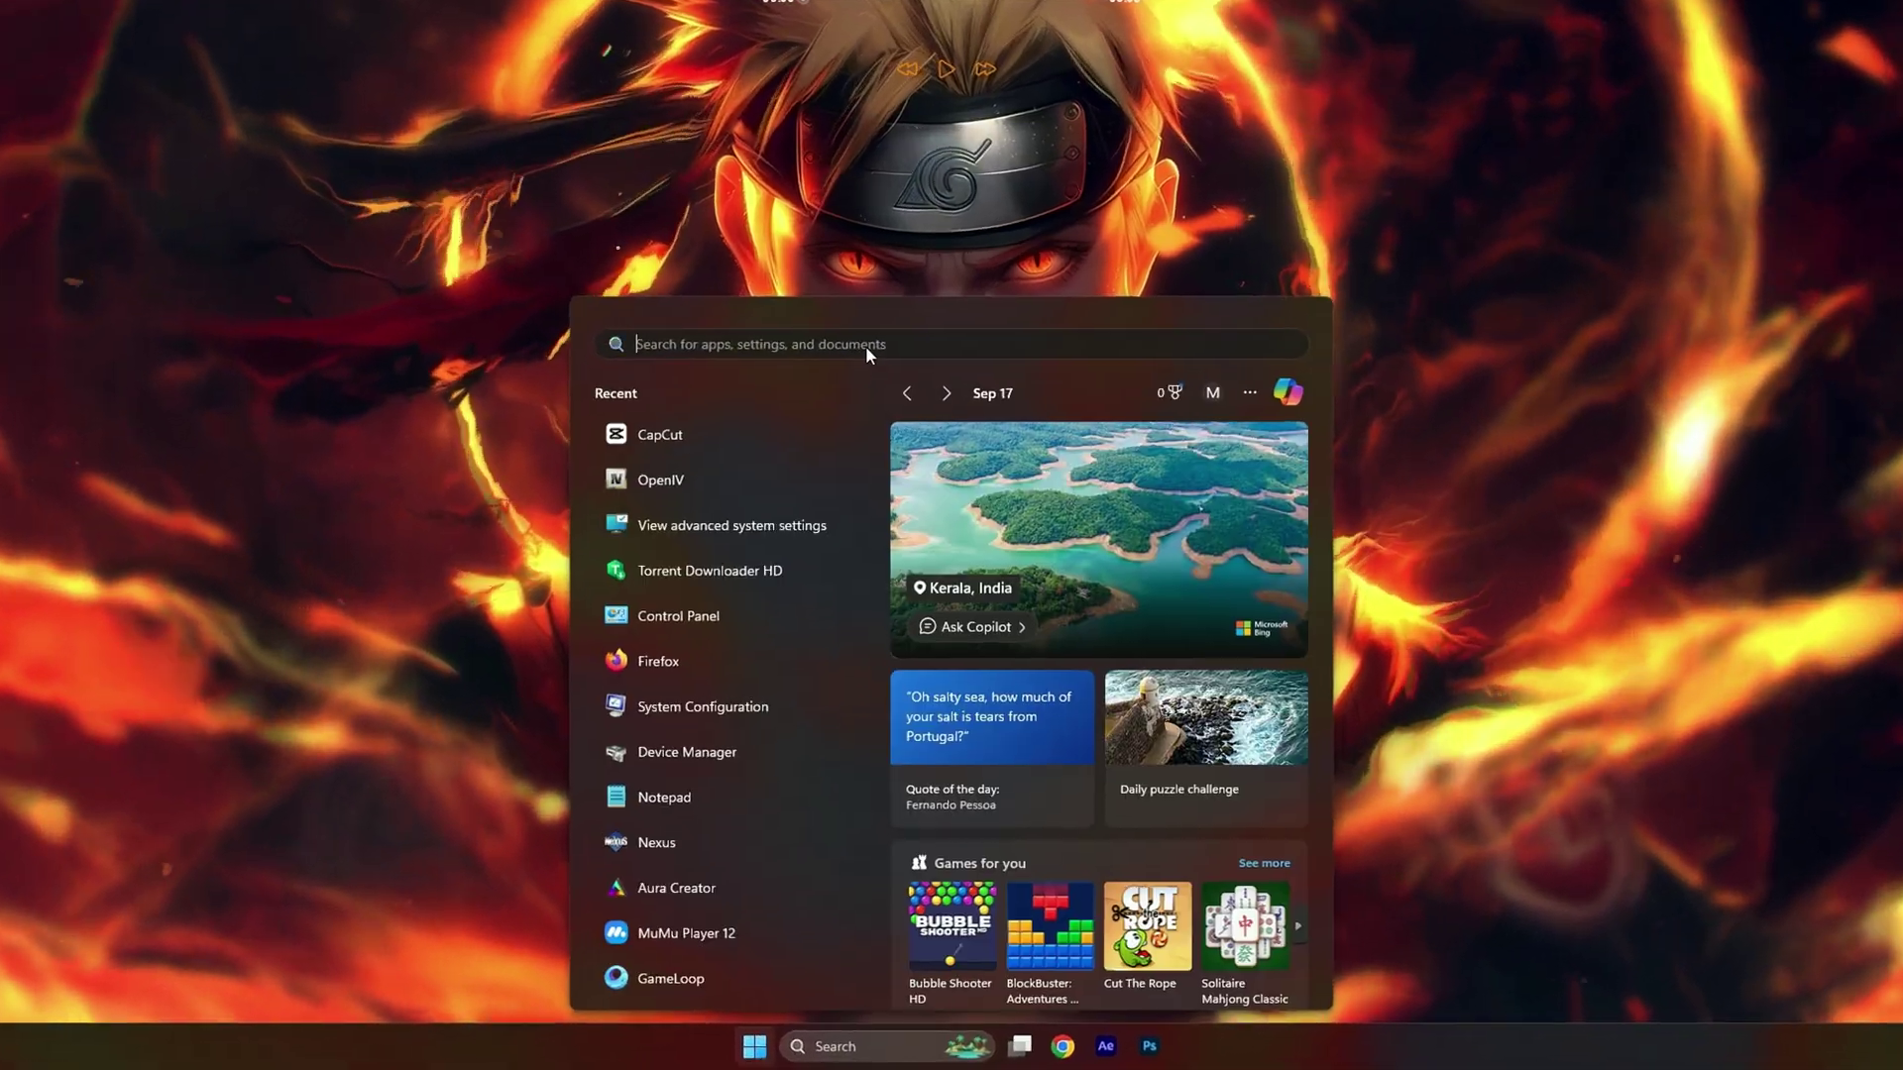
pyautogui.write('system')
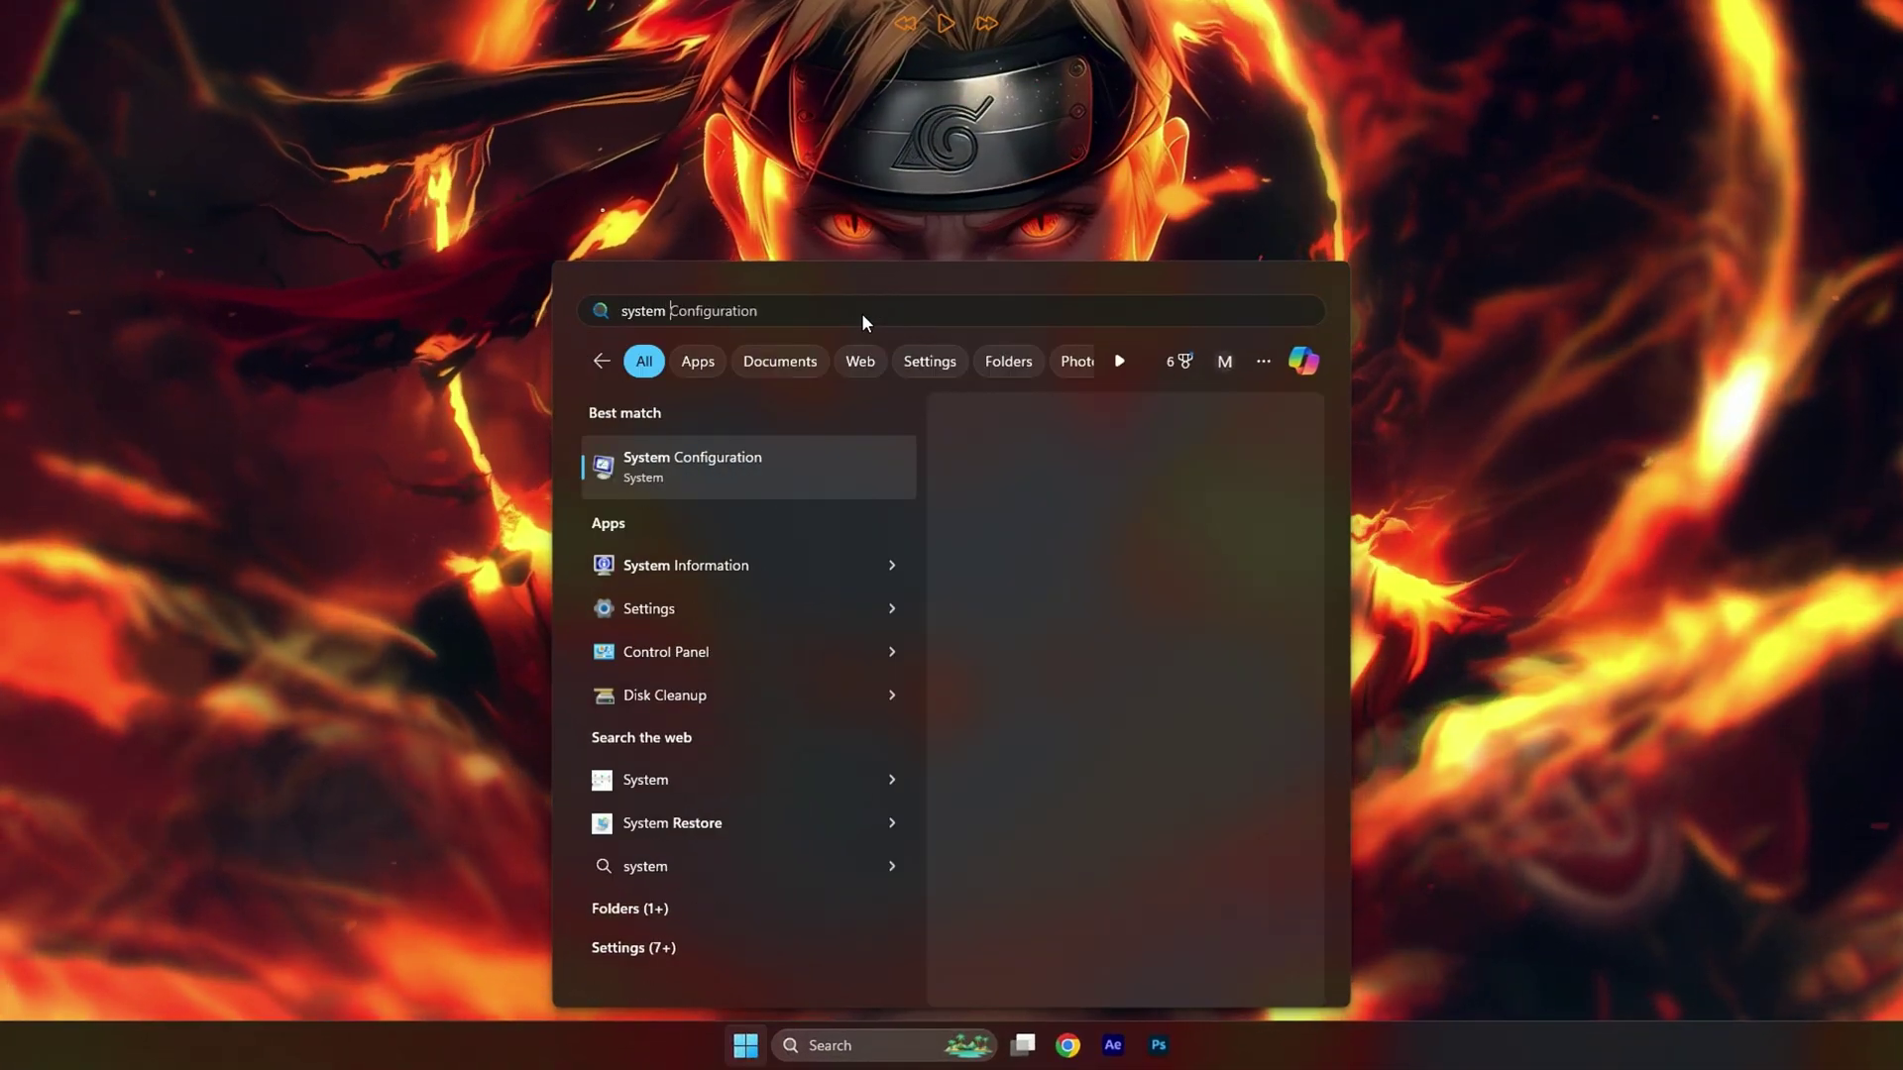
pyautogui.write(' configu')
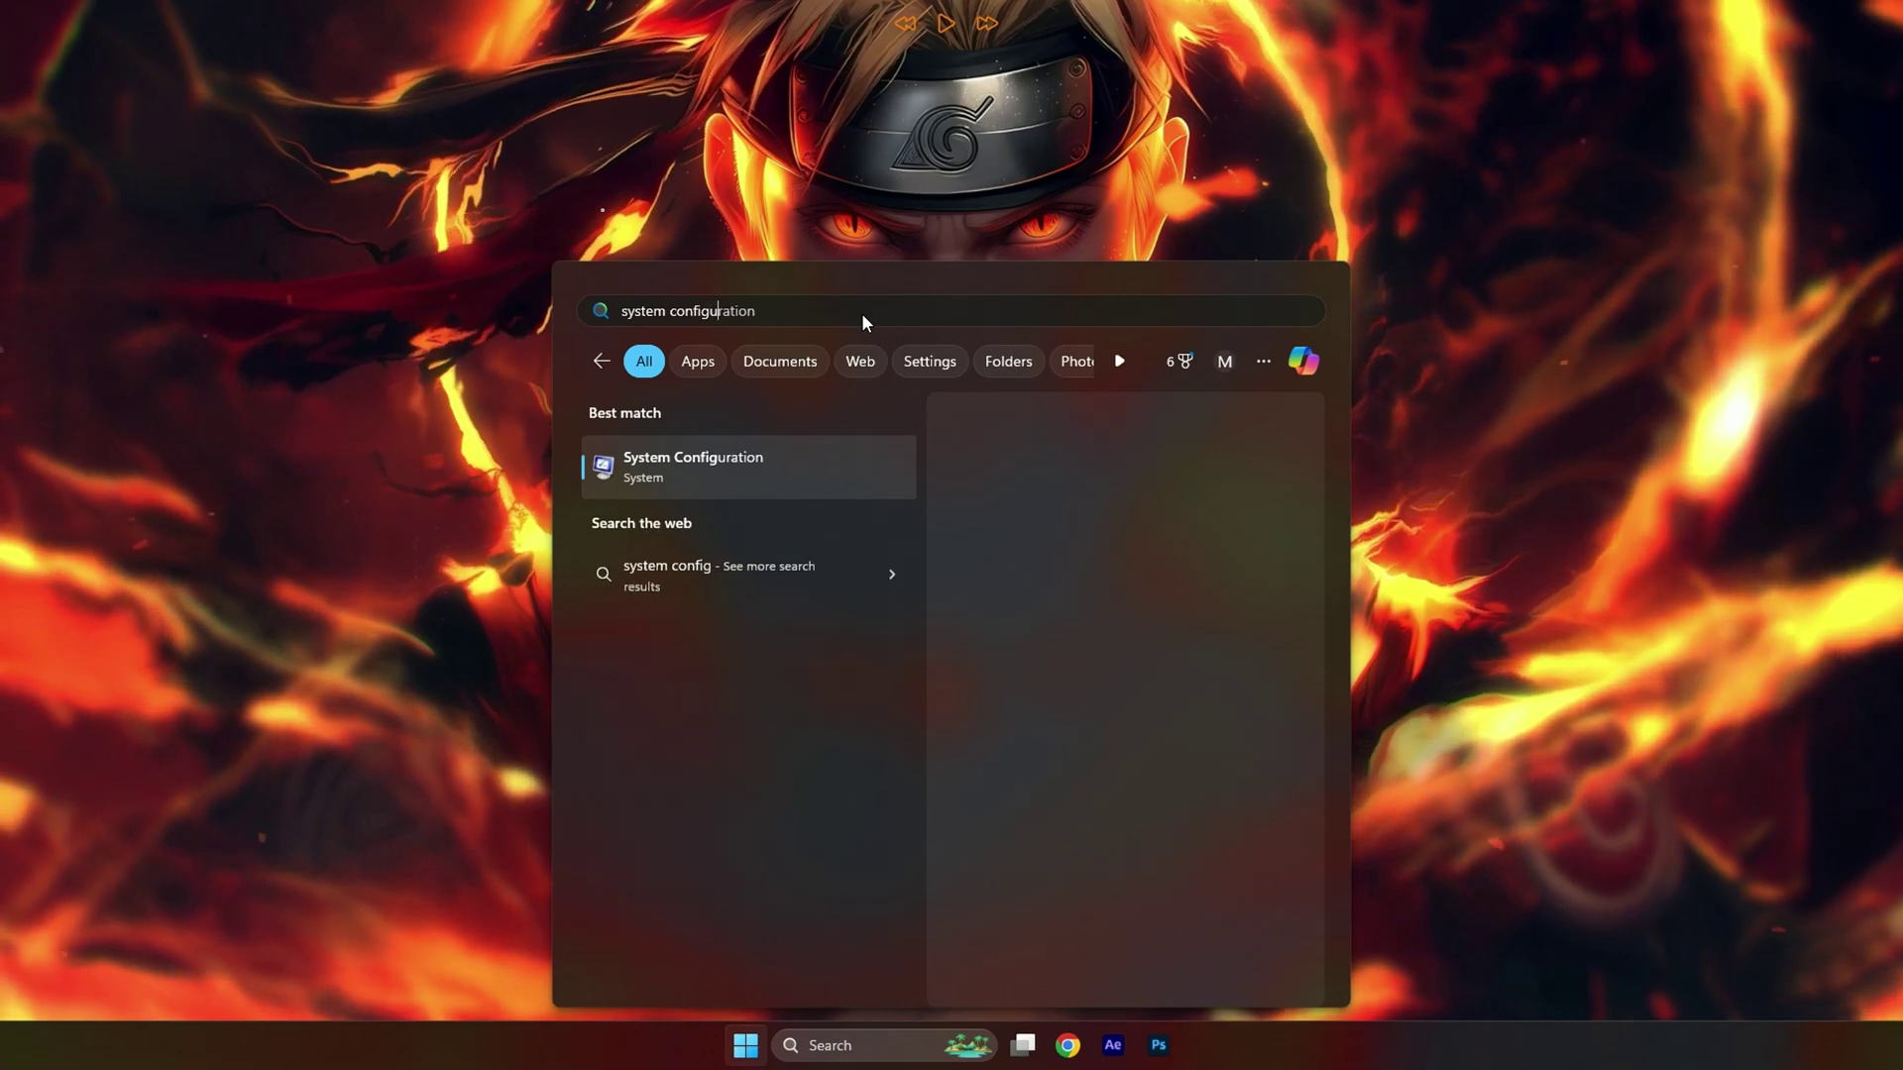
pyautogui.write('ration')
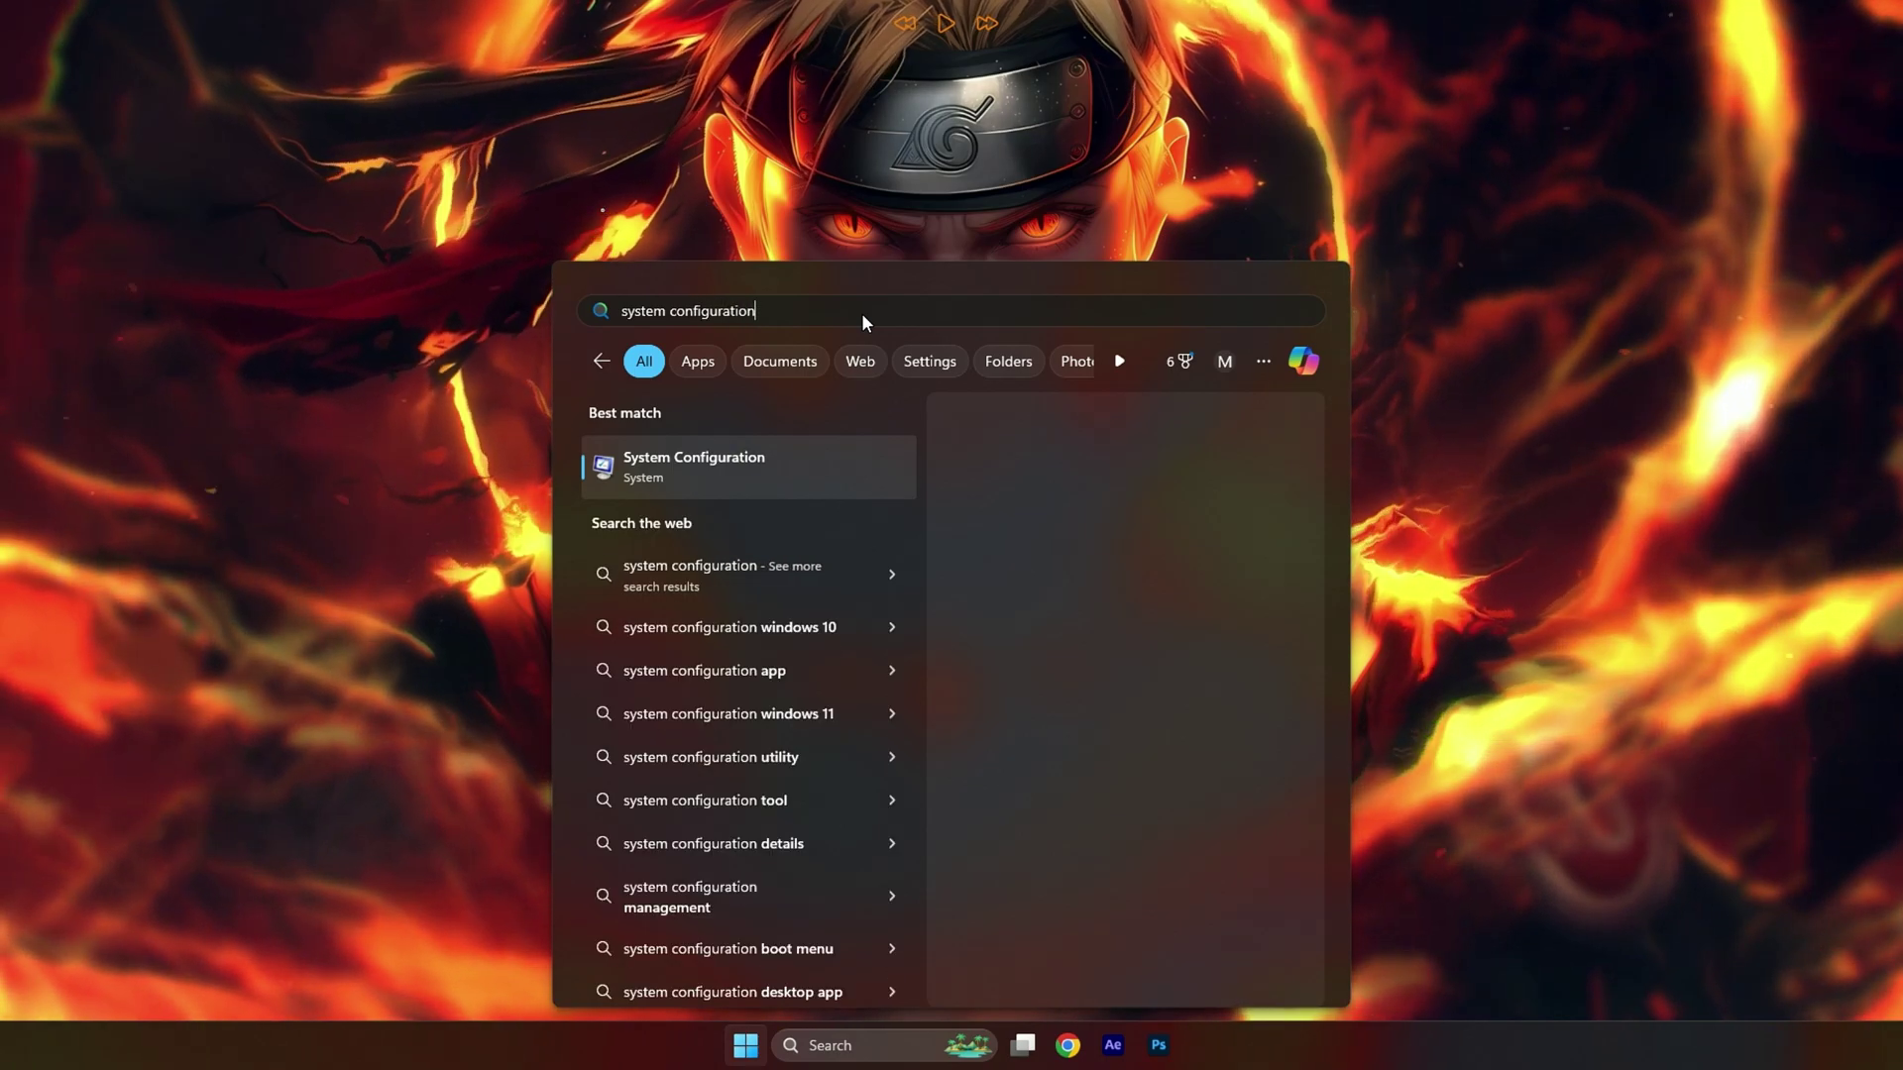
pyautogui.click(669, 458)
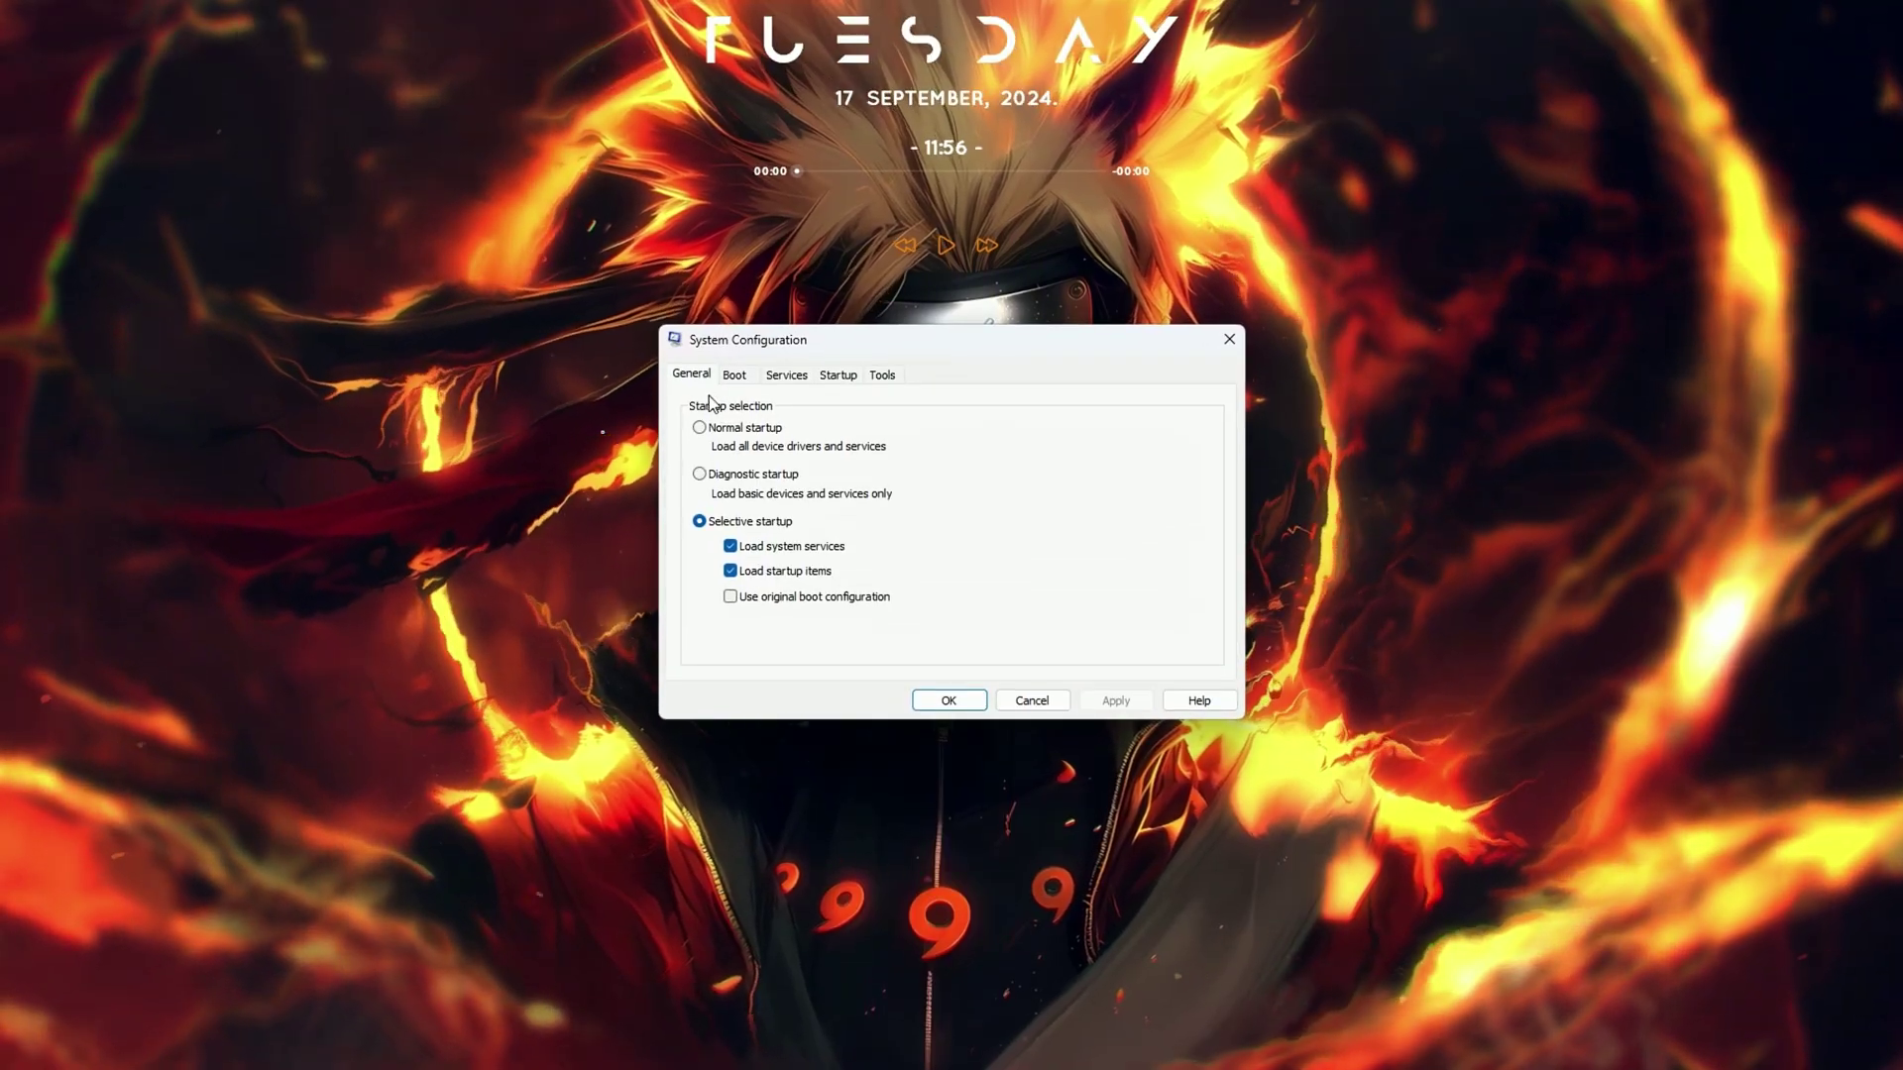
# - In the advanced boot options for the Windows 11 entry, set the number of processors to 12 and accept
pyautogui.click(734, 376)
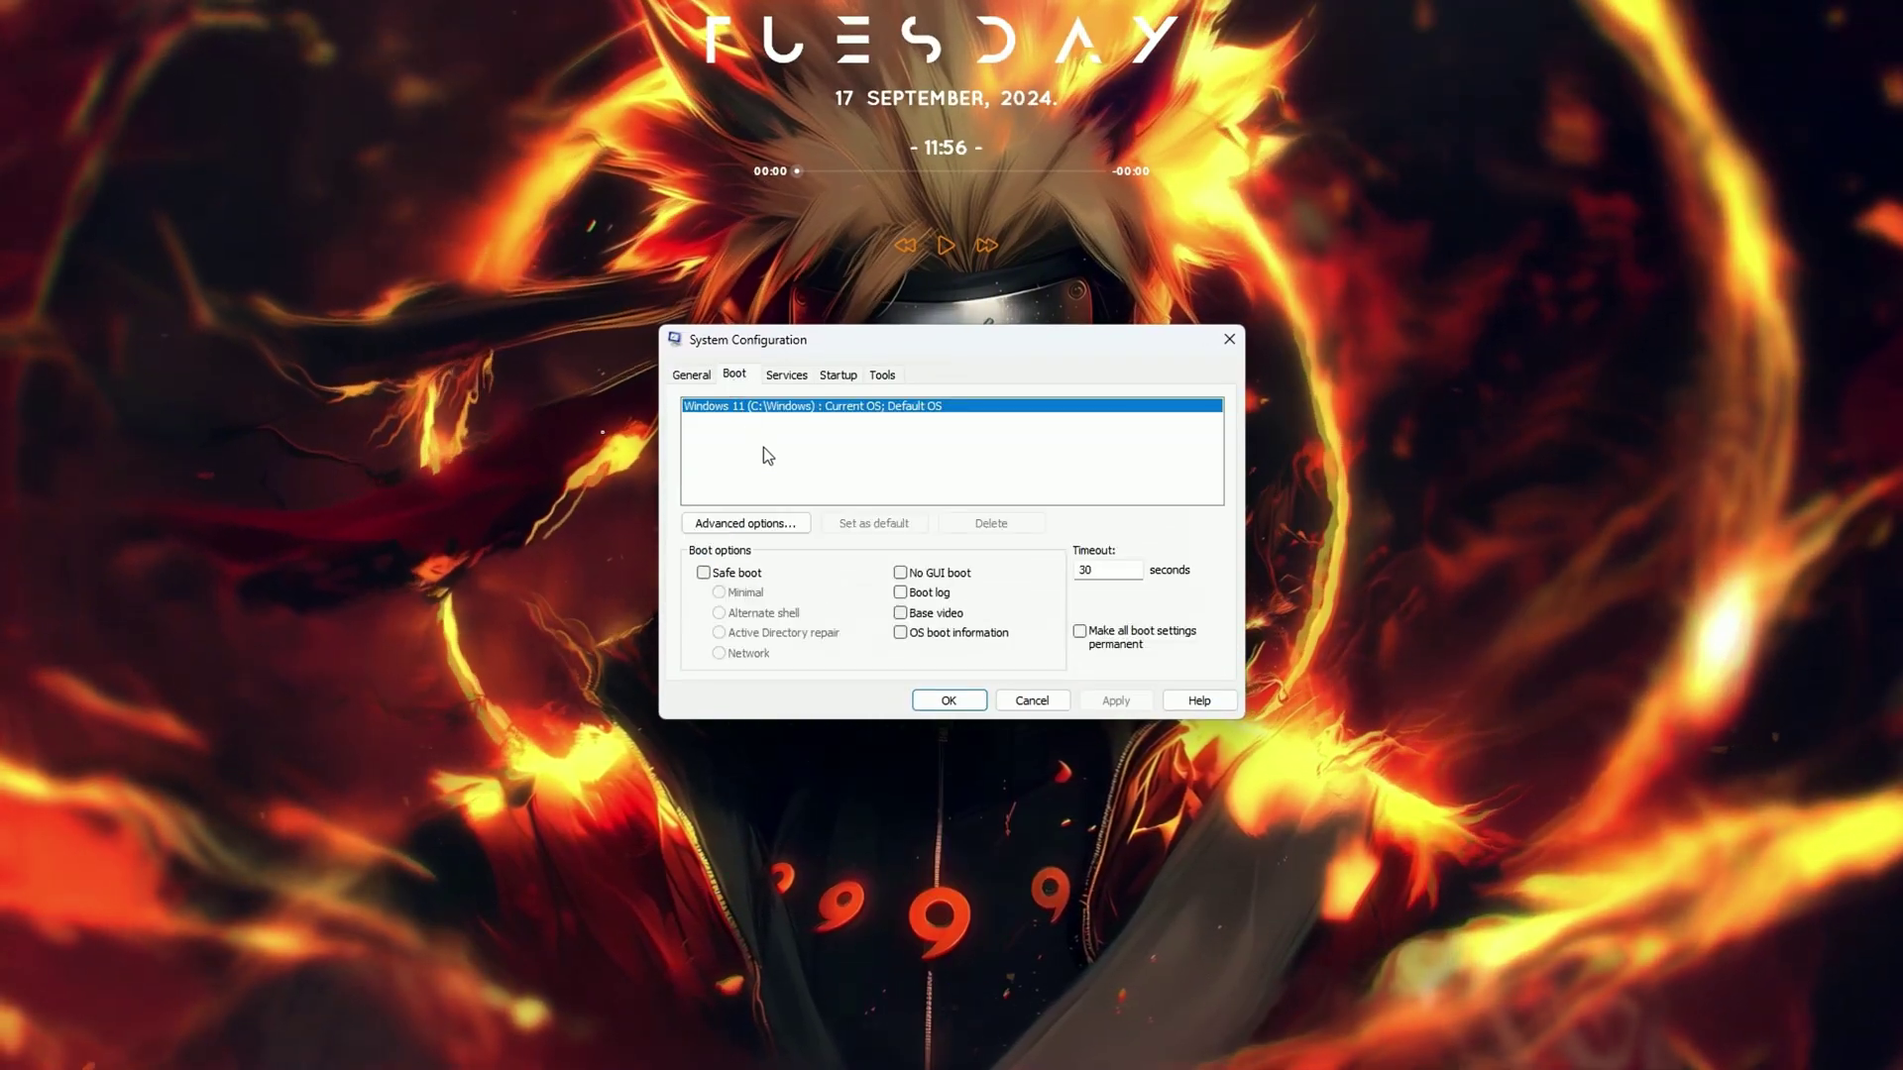
pyautogui.click(751, 523)
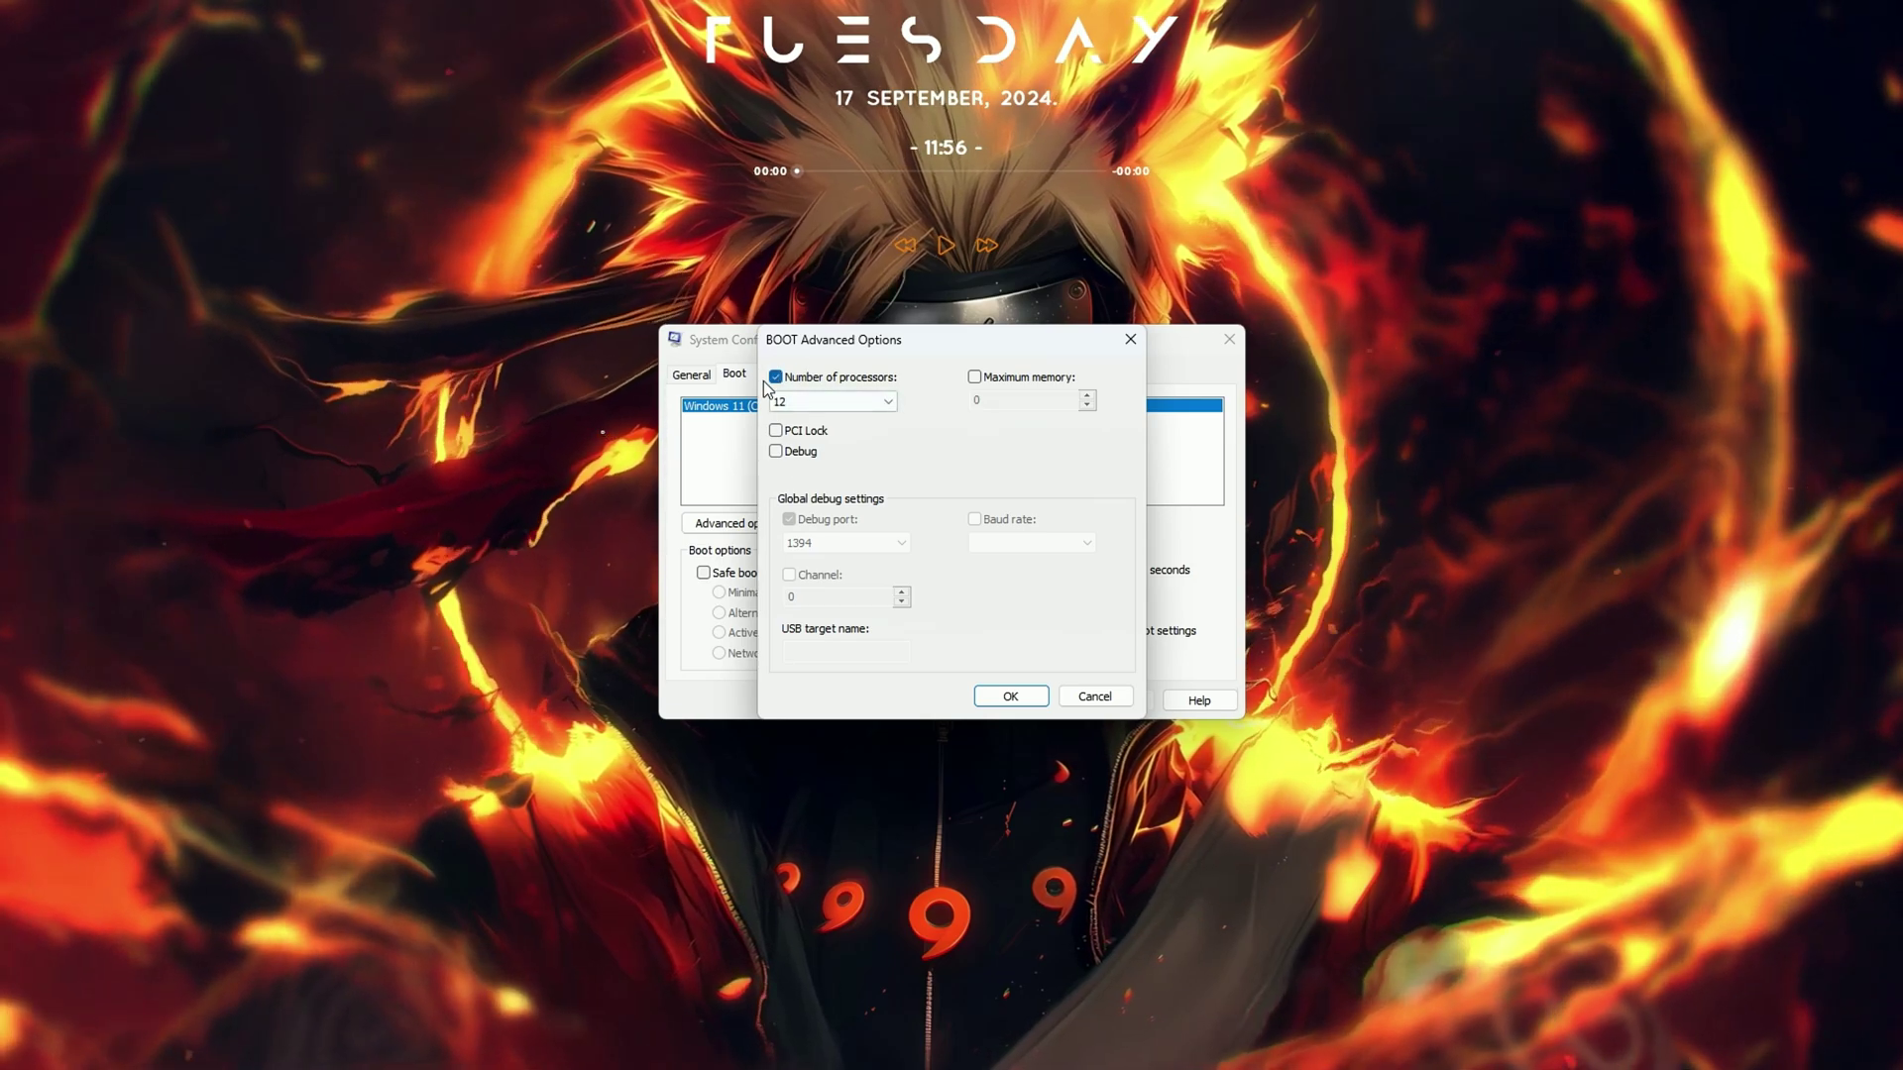
pyautogui.click(832, 402)
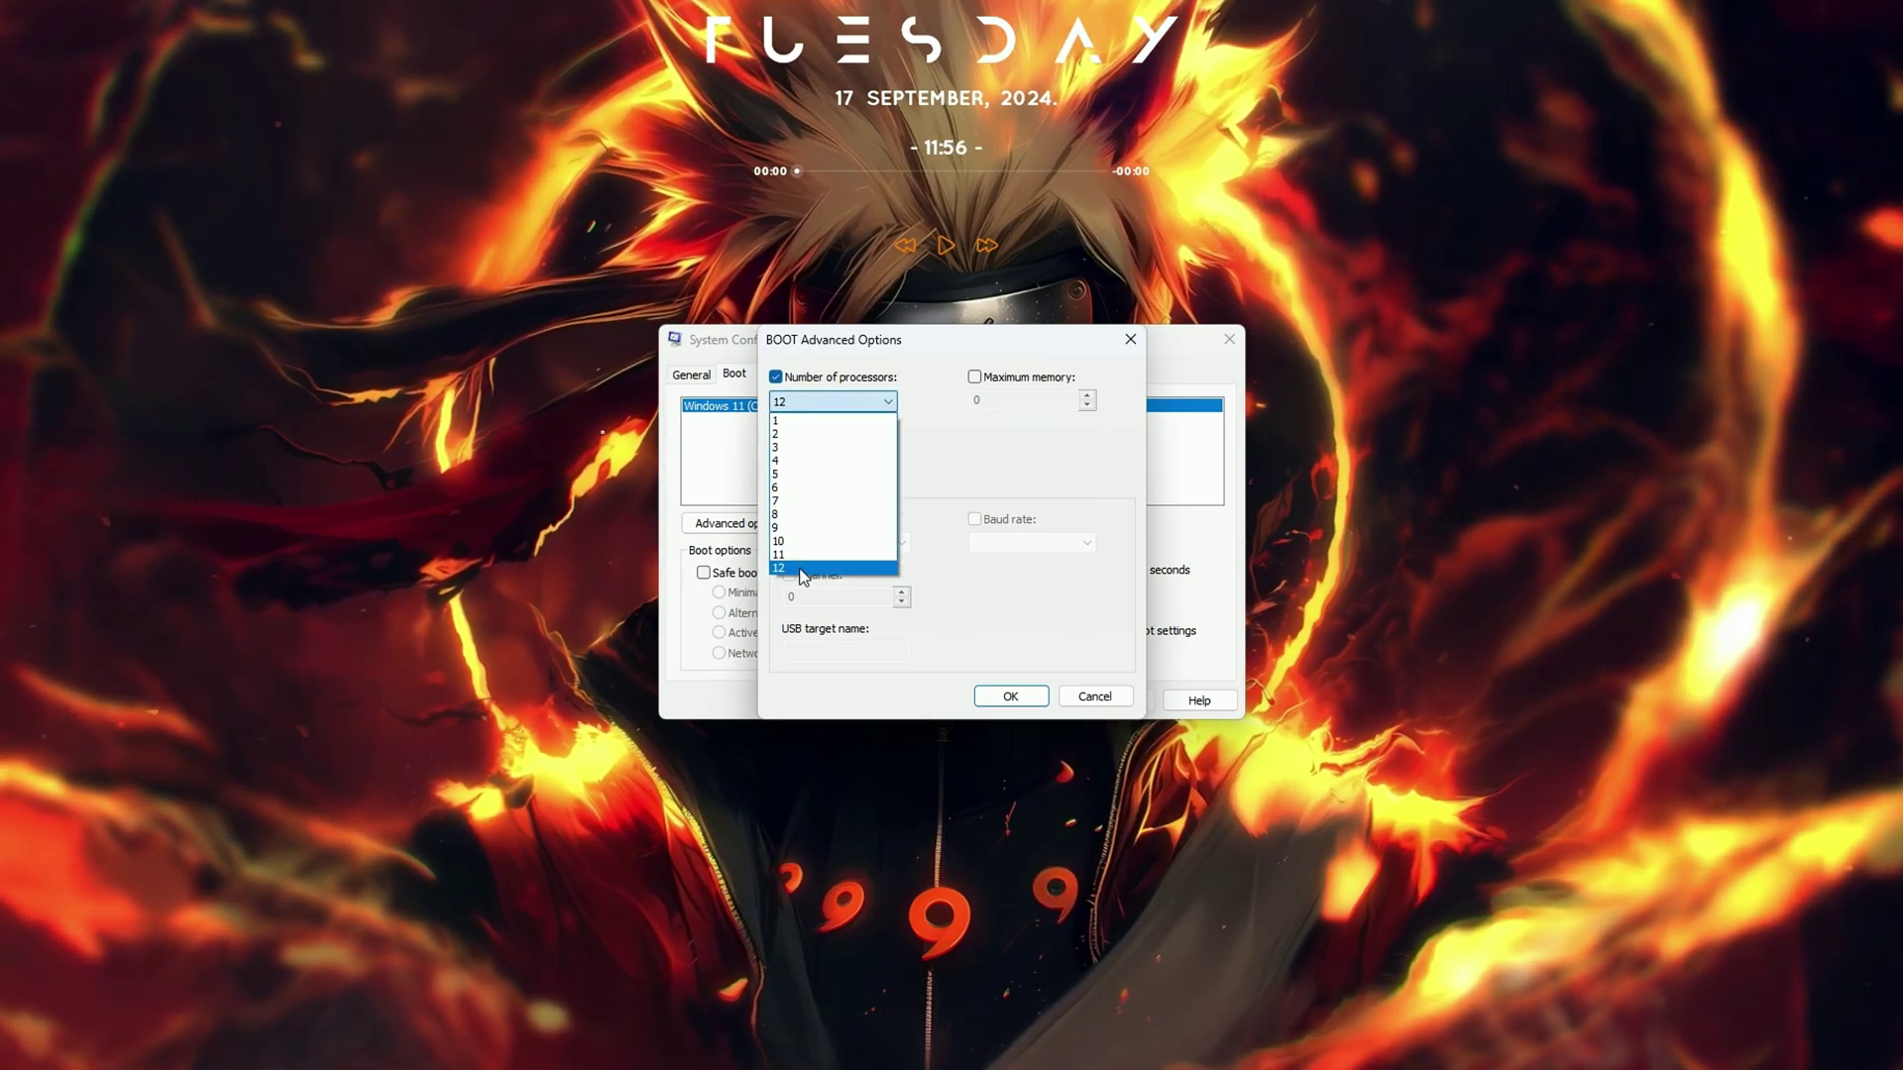
pyautogui.click(800, 569)
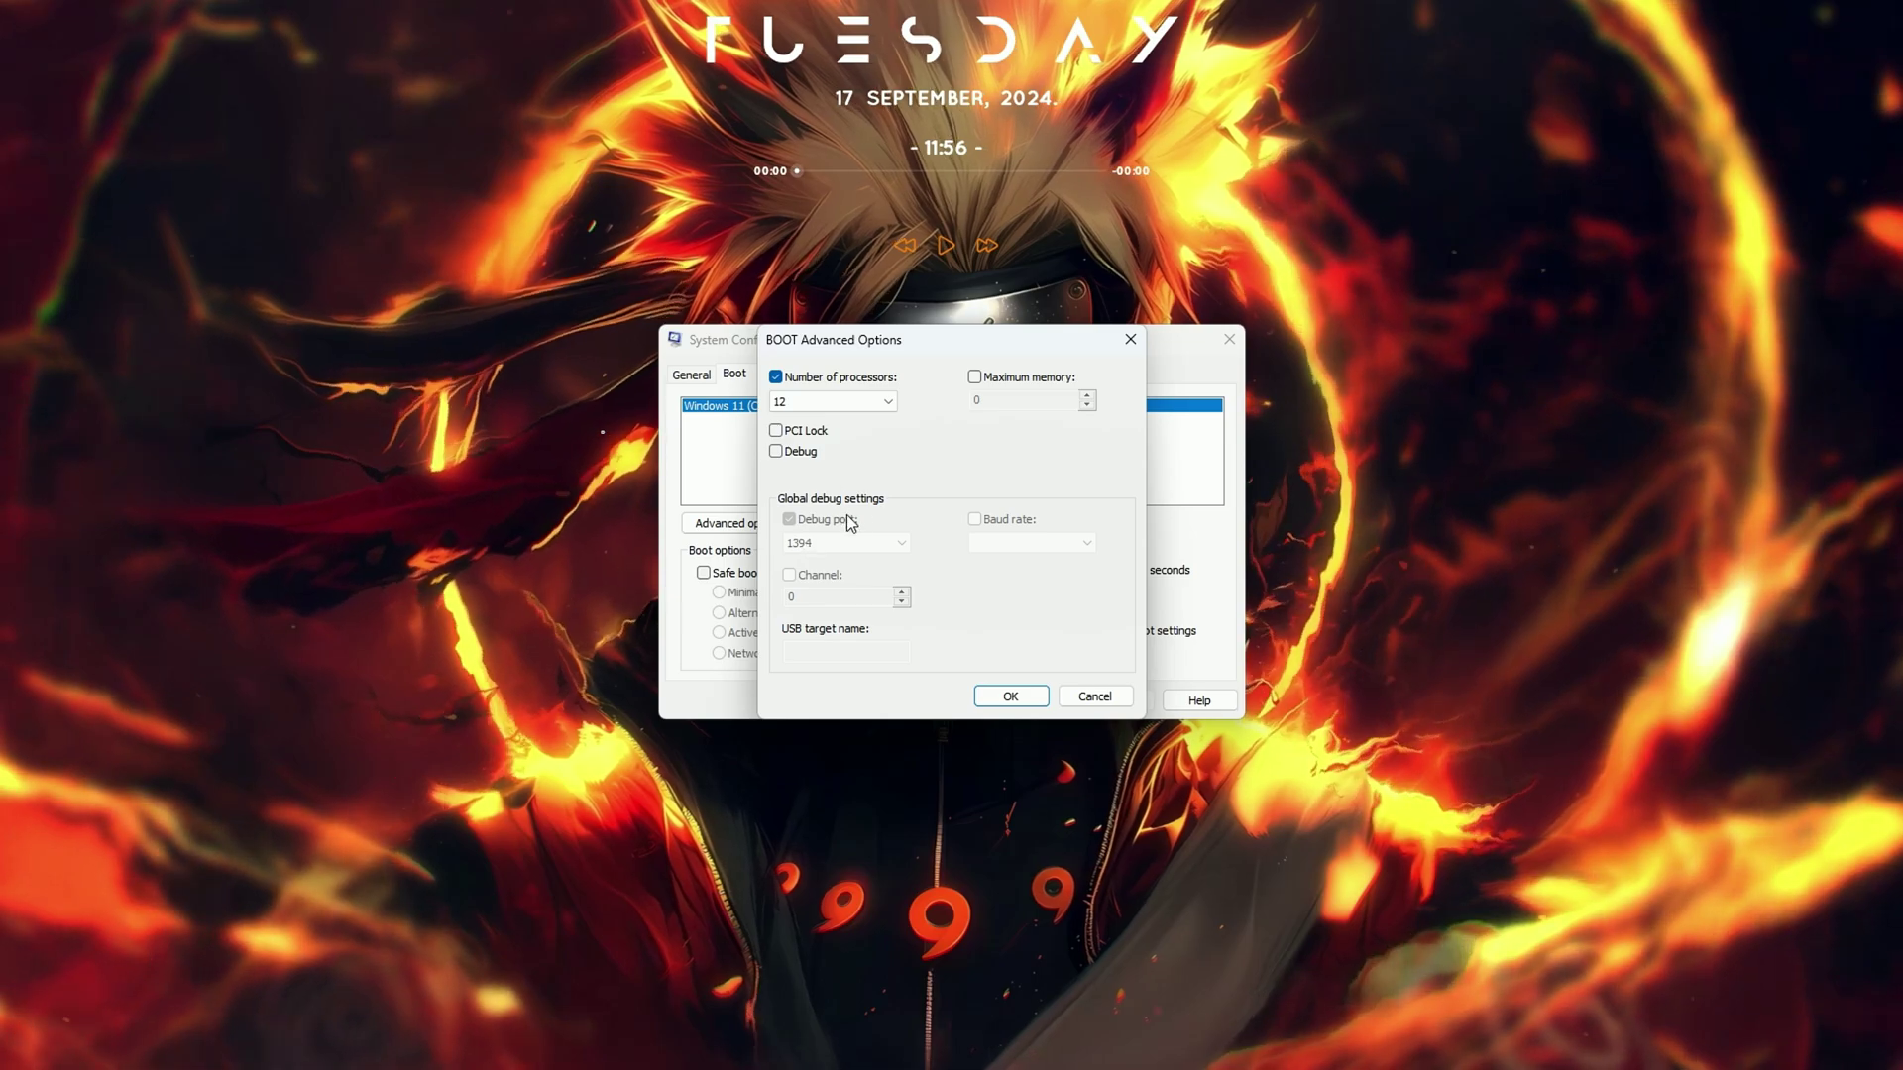
pyautogui.click(989, 695)
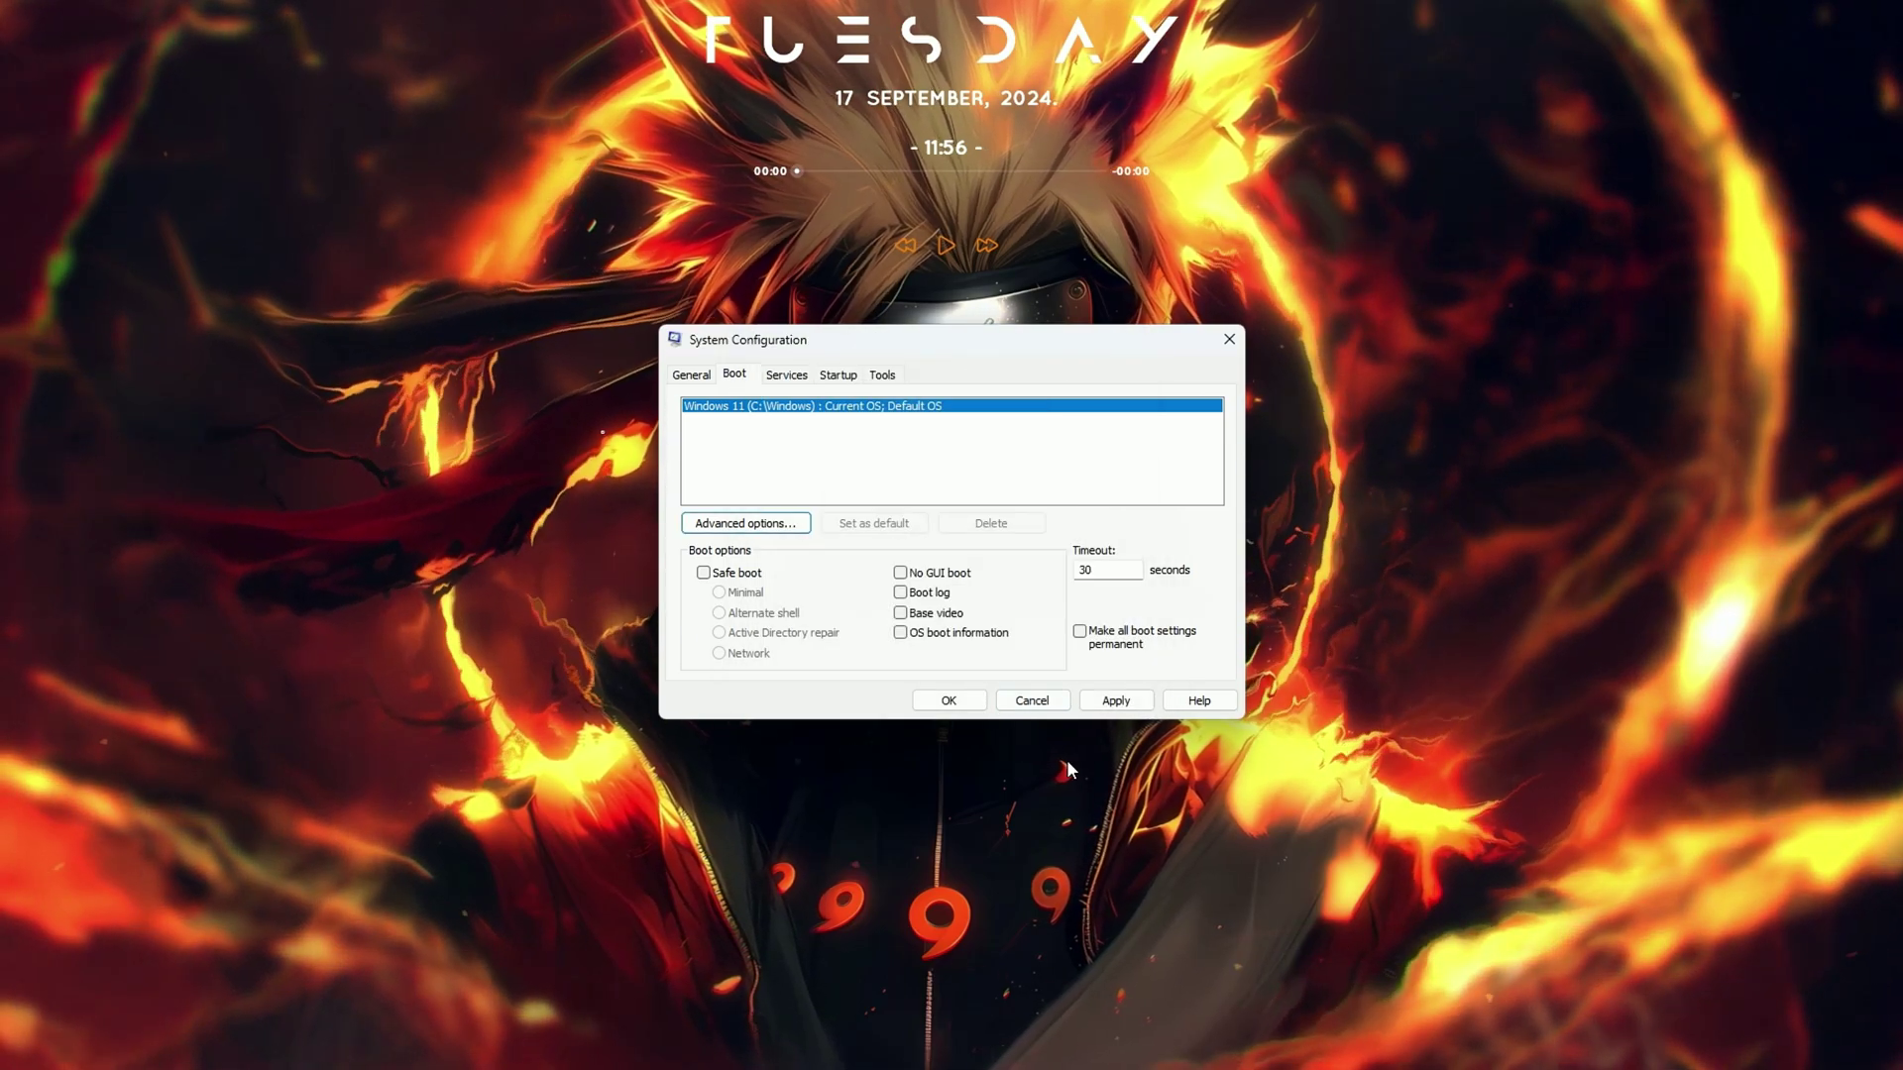
# - Apply the boot configuration changes and exit System Configuration without restarting
pyautogui.click(1116, 700)
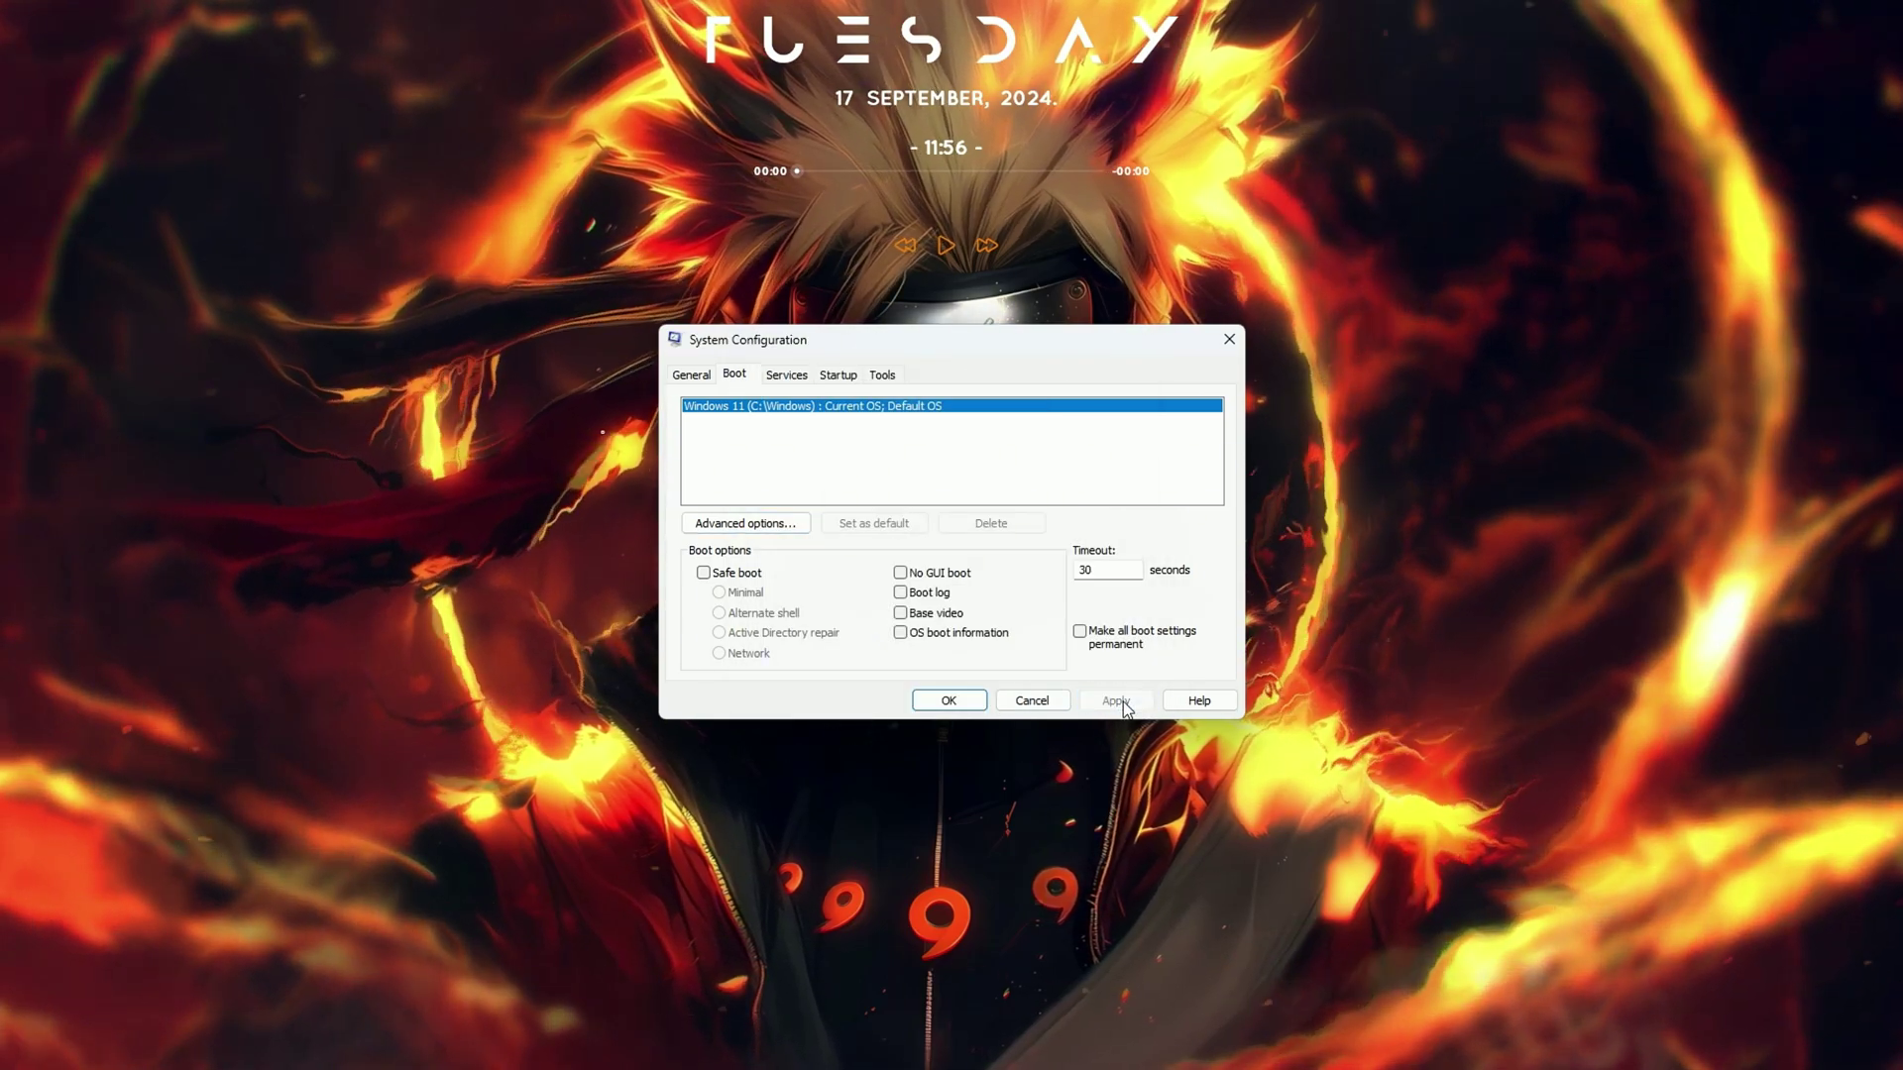
pyautogui.click(949, 700)
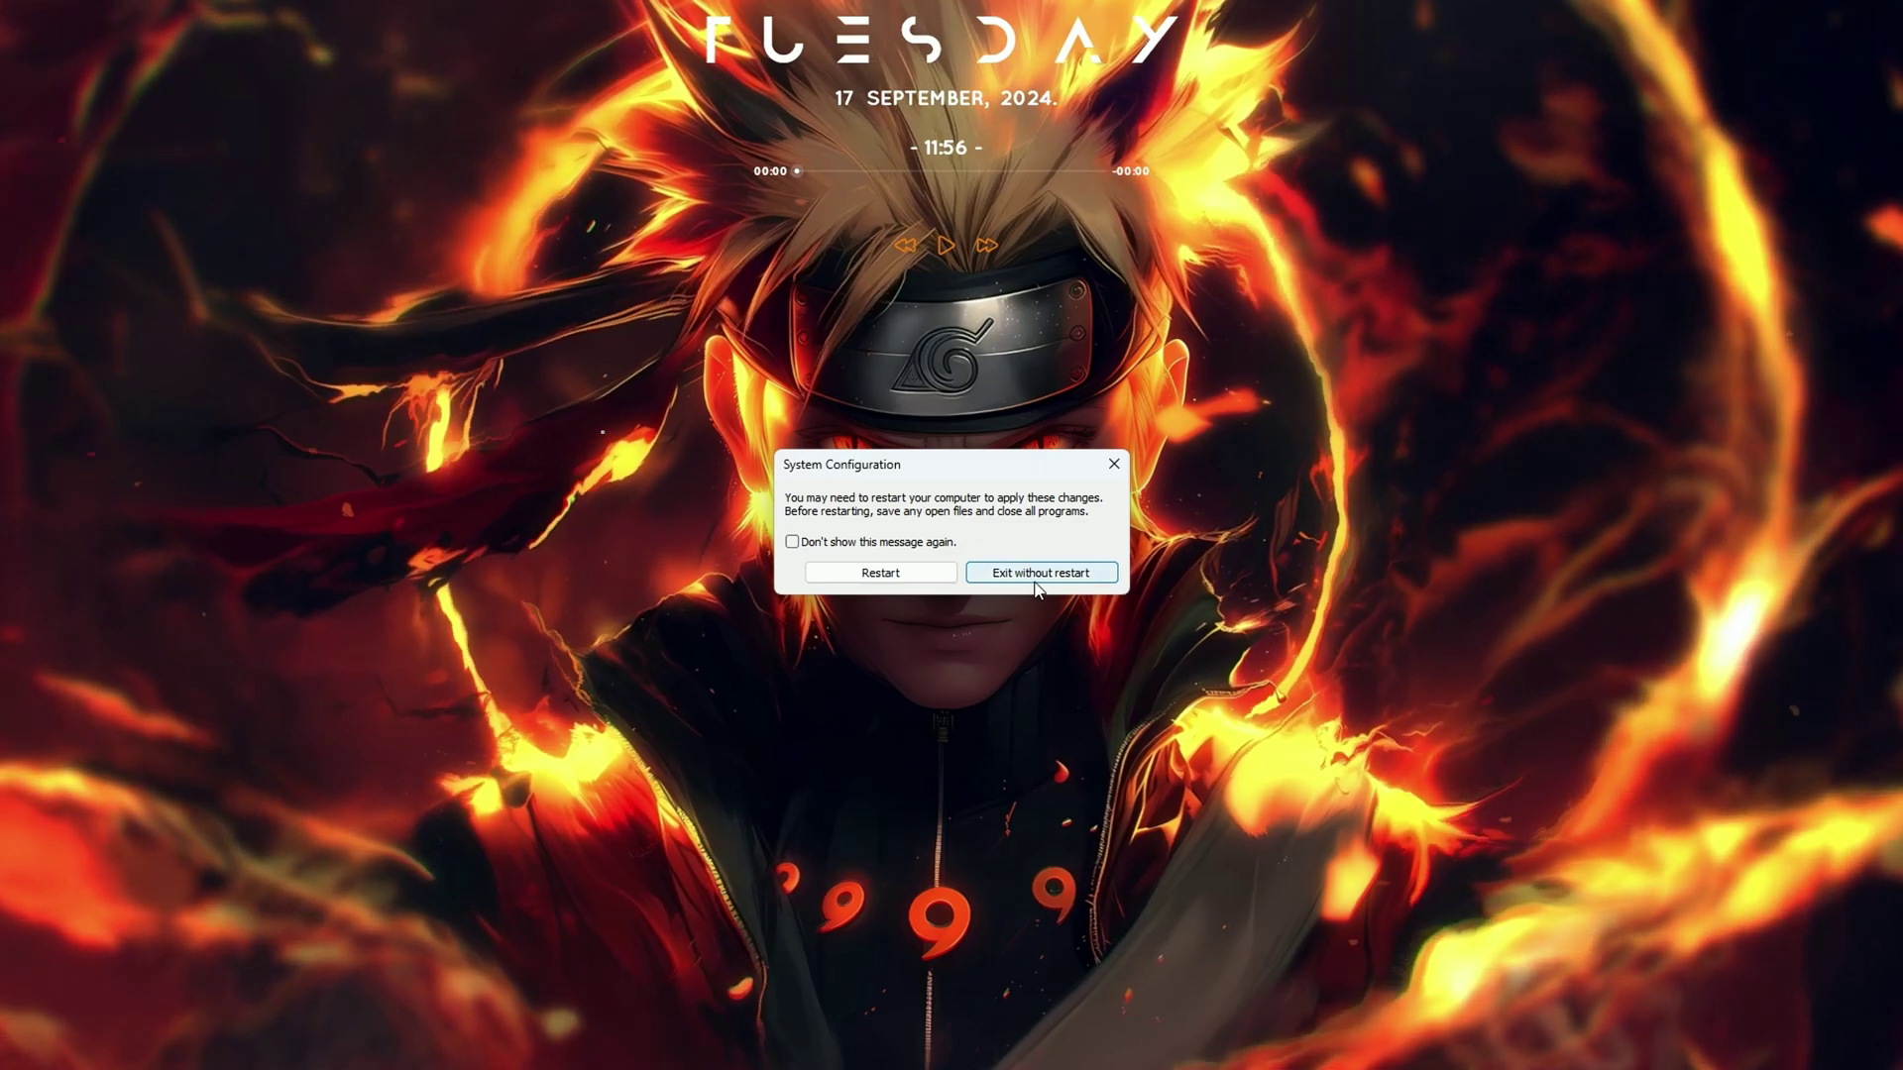
pyautogui.click(1036, 574)
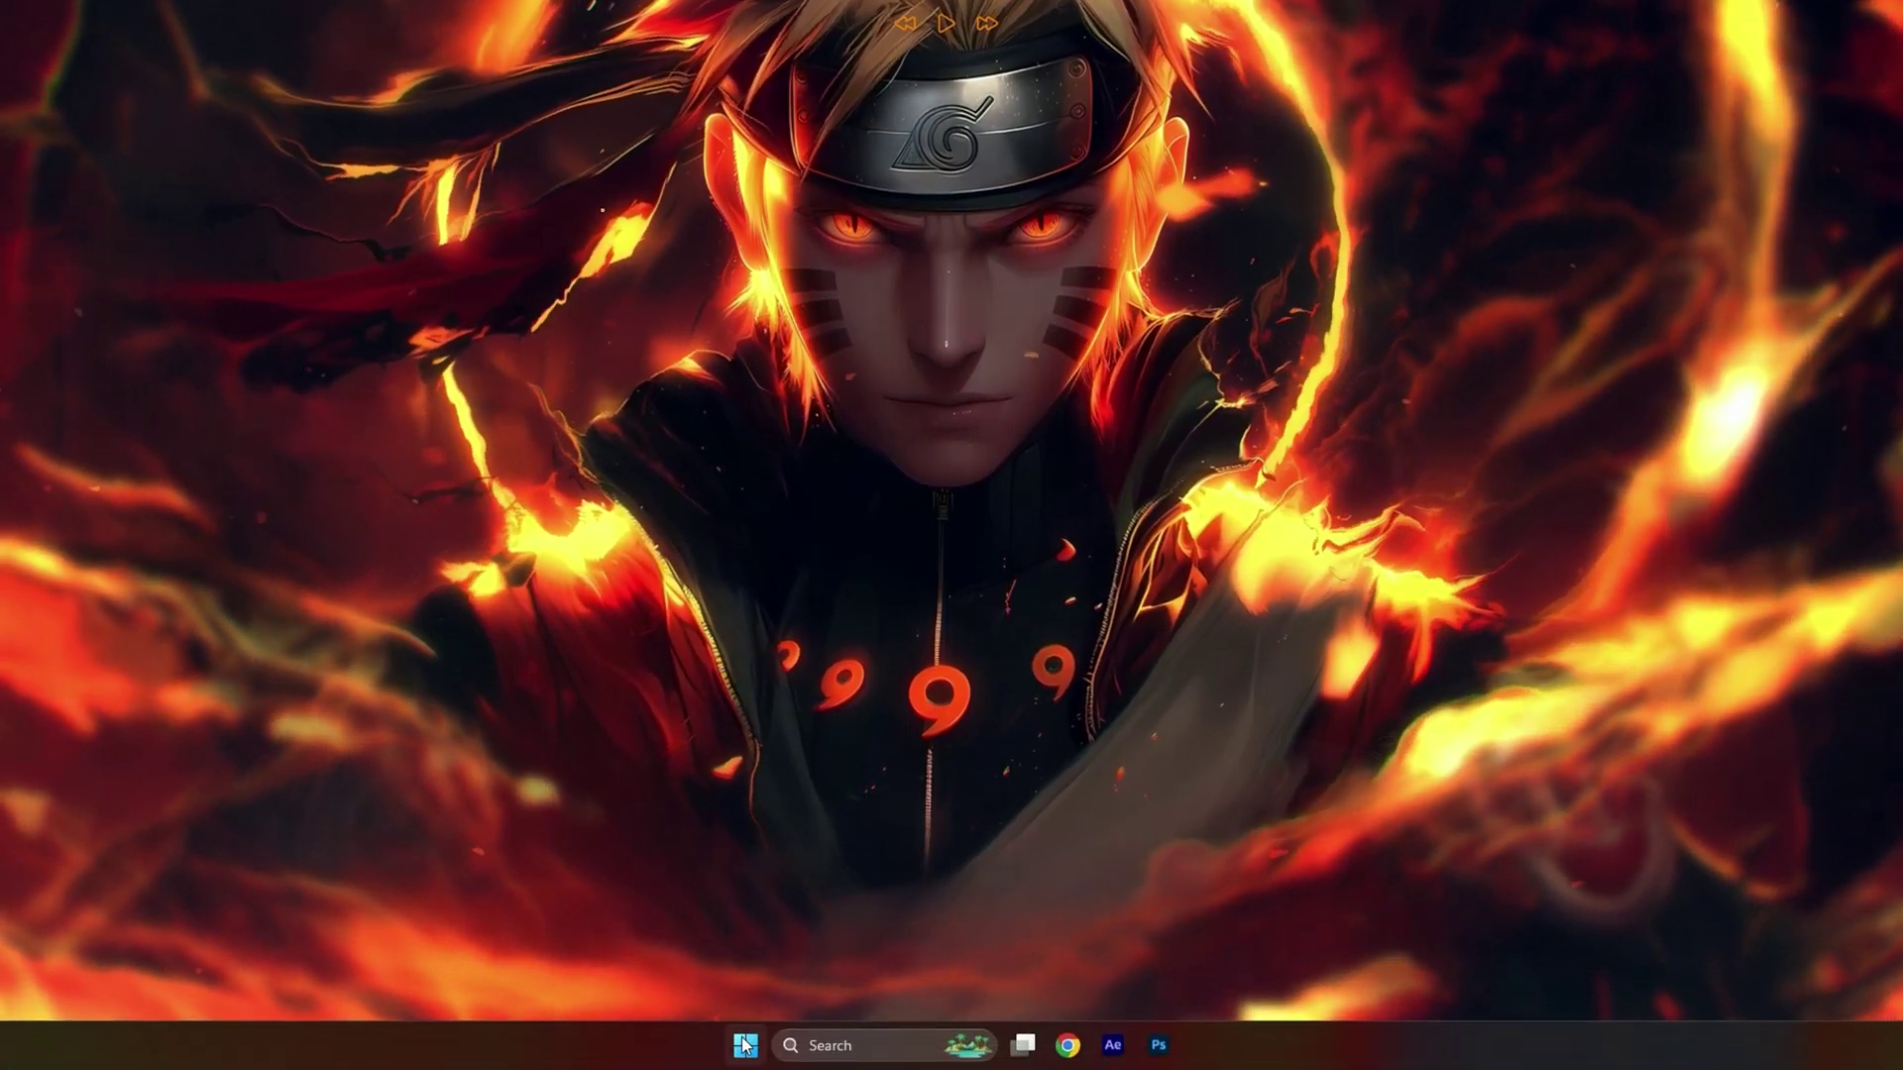
# - Search Windows for "local group policy" and open the Edit group policy result
pyautogui.click(744, 1045)
pyautogui.click(858, 311)
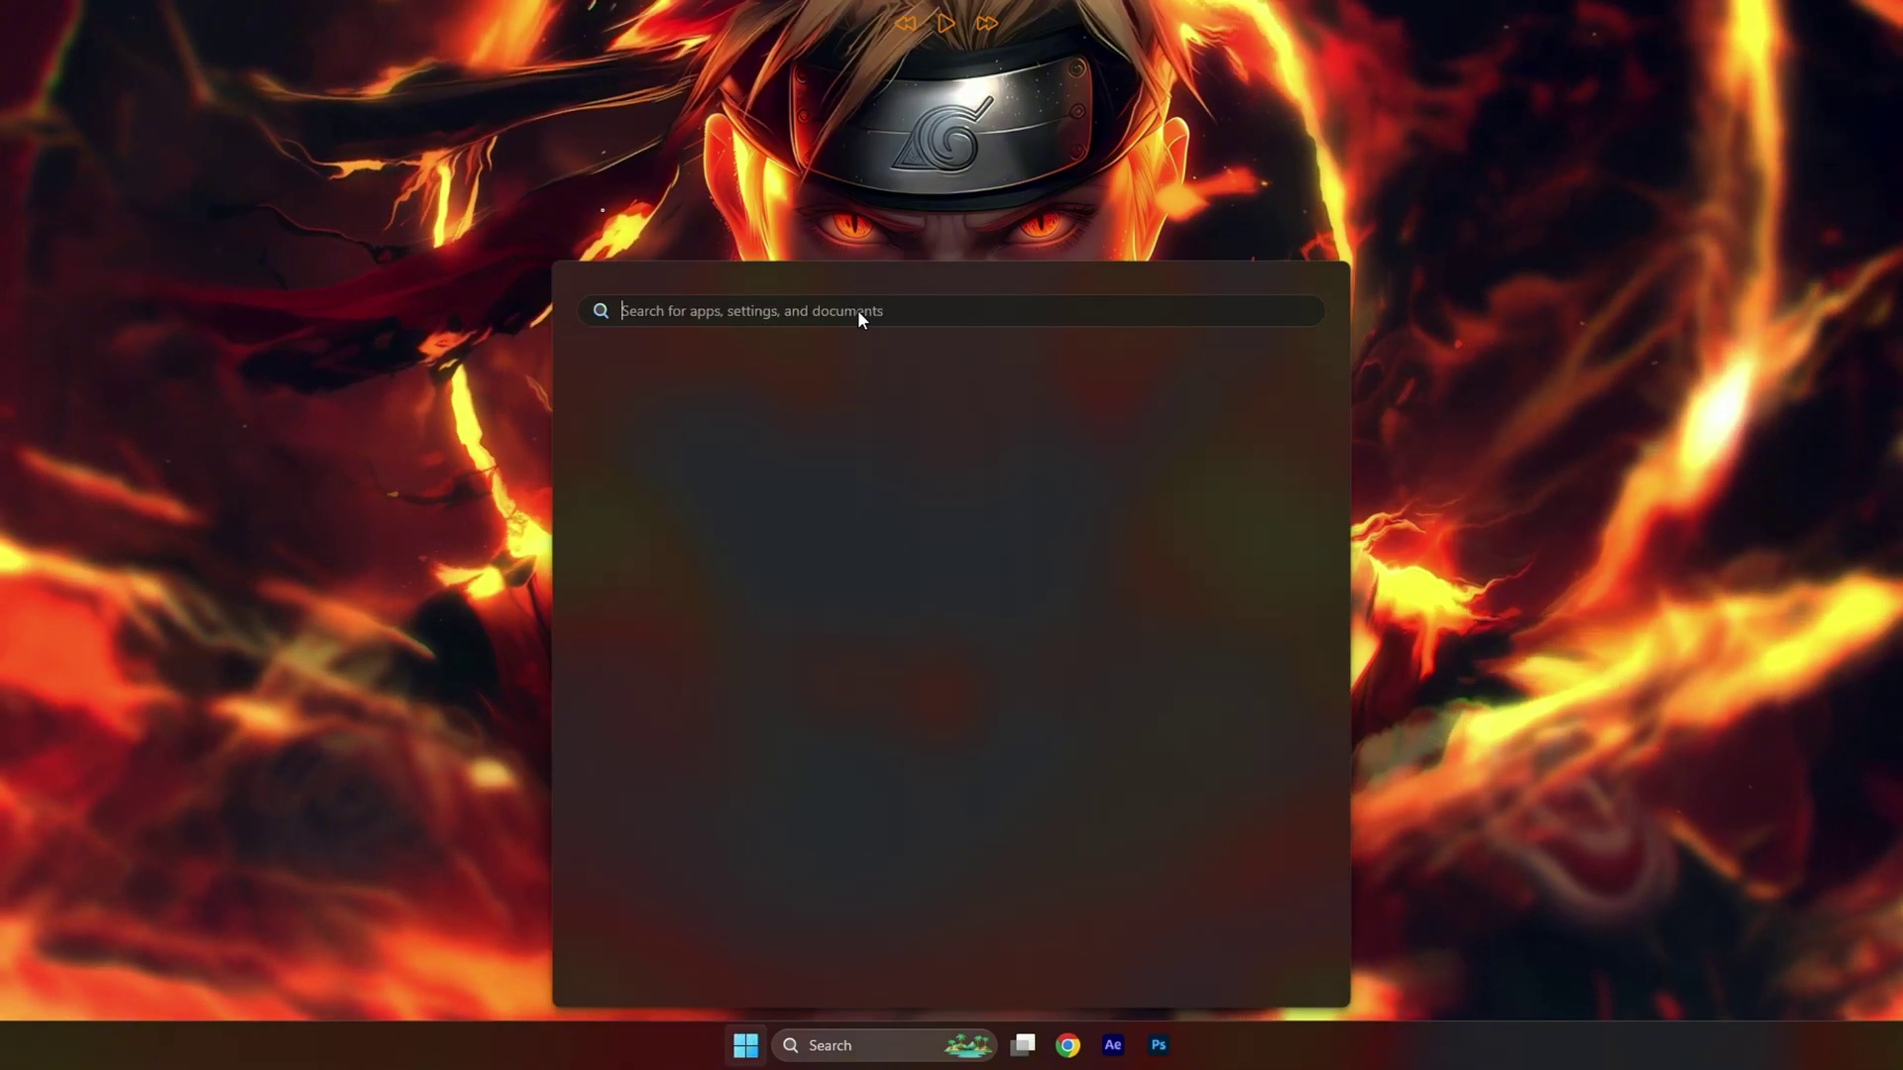
pyautogui.write('loca')
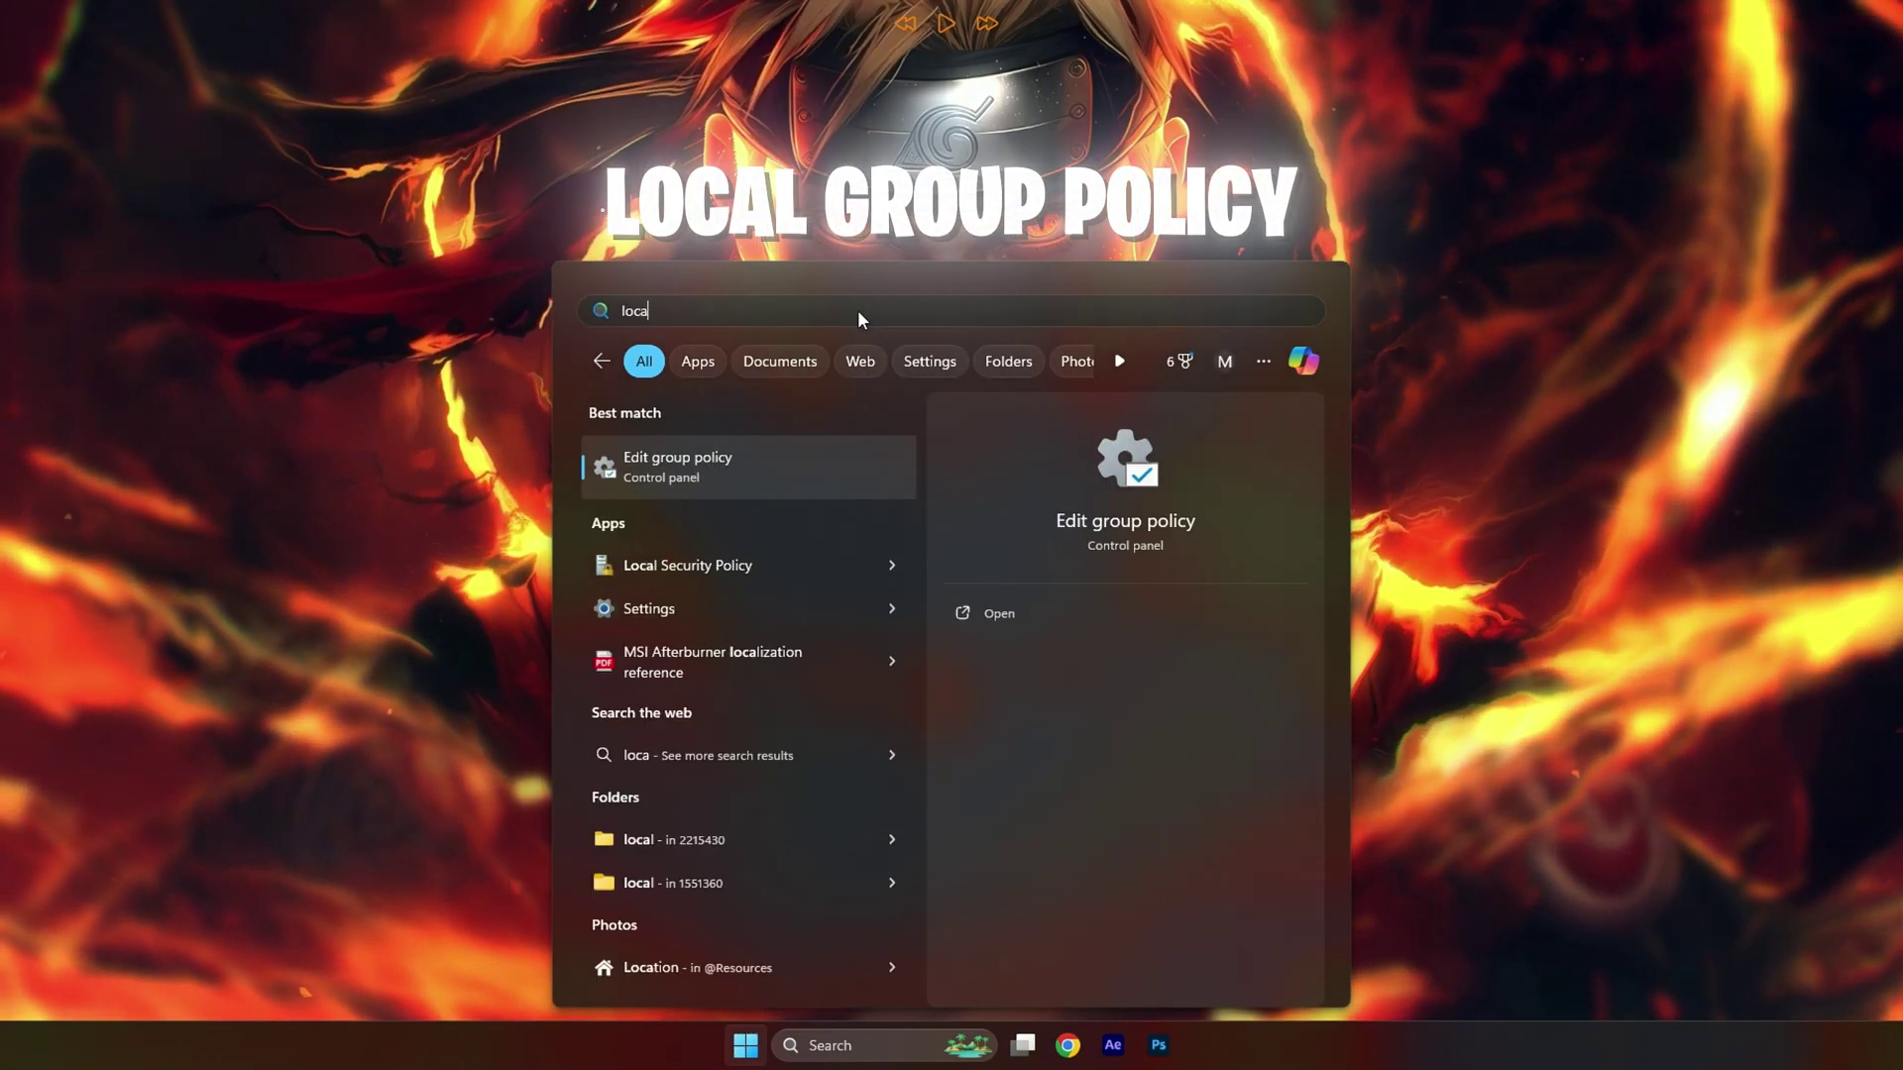
pyautogui.write('l gr')
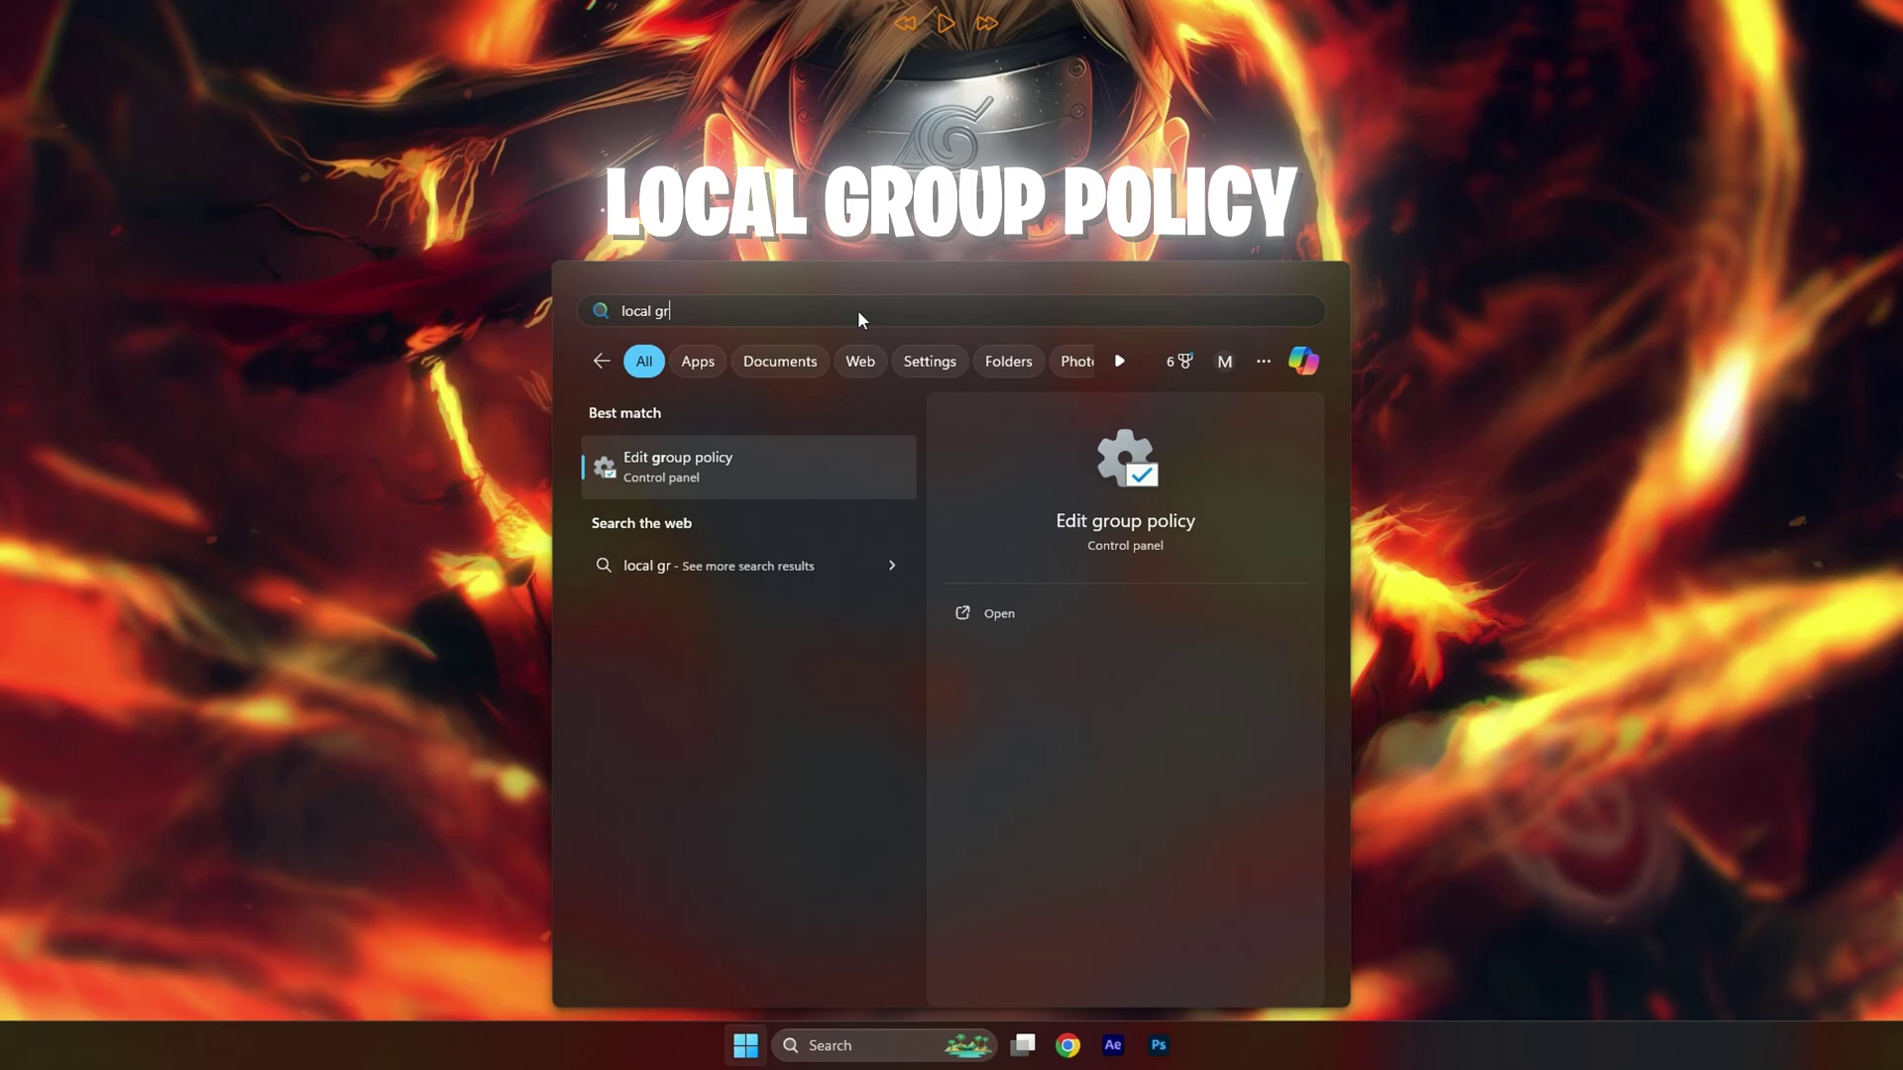
pyautogui.write('oup ')
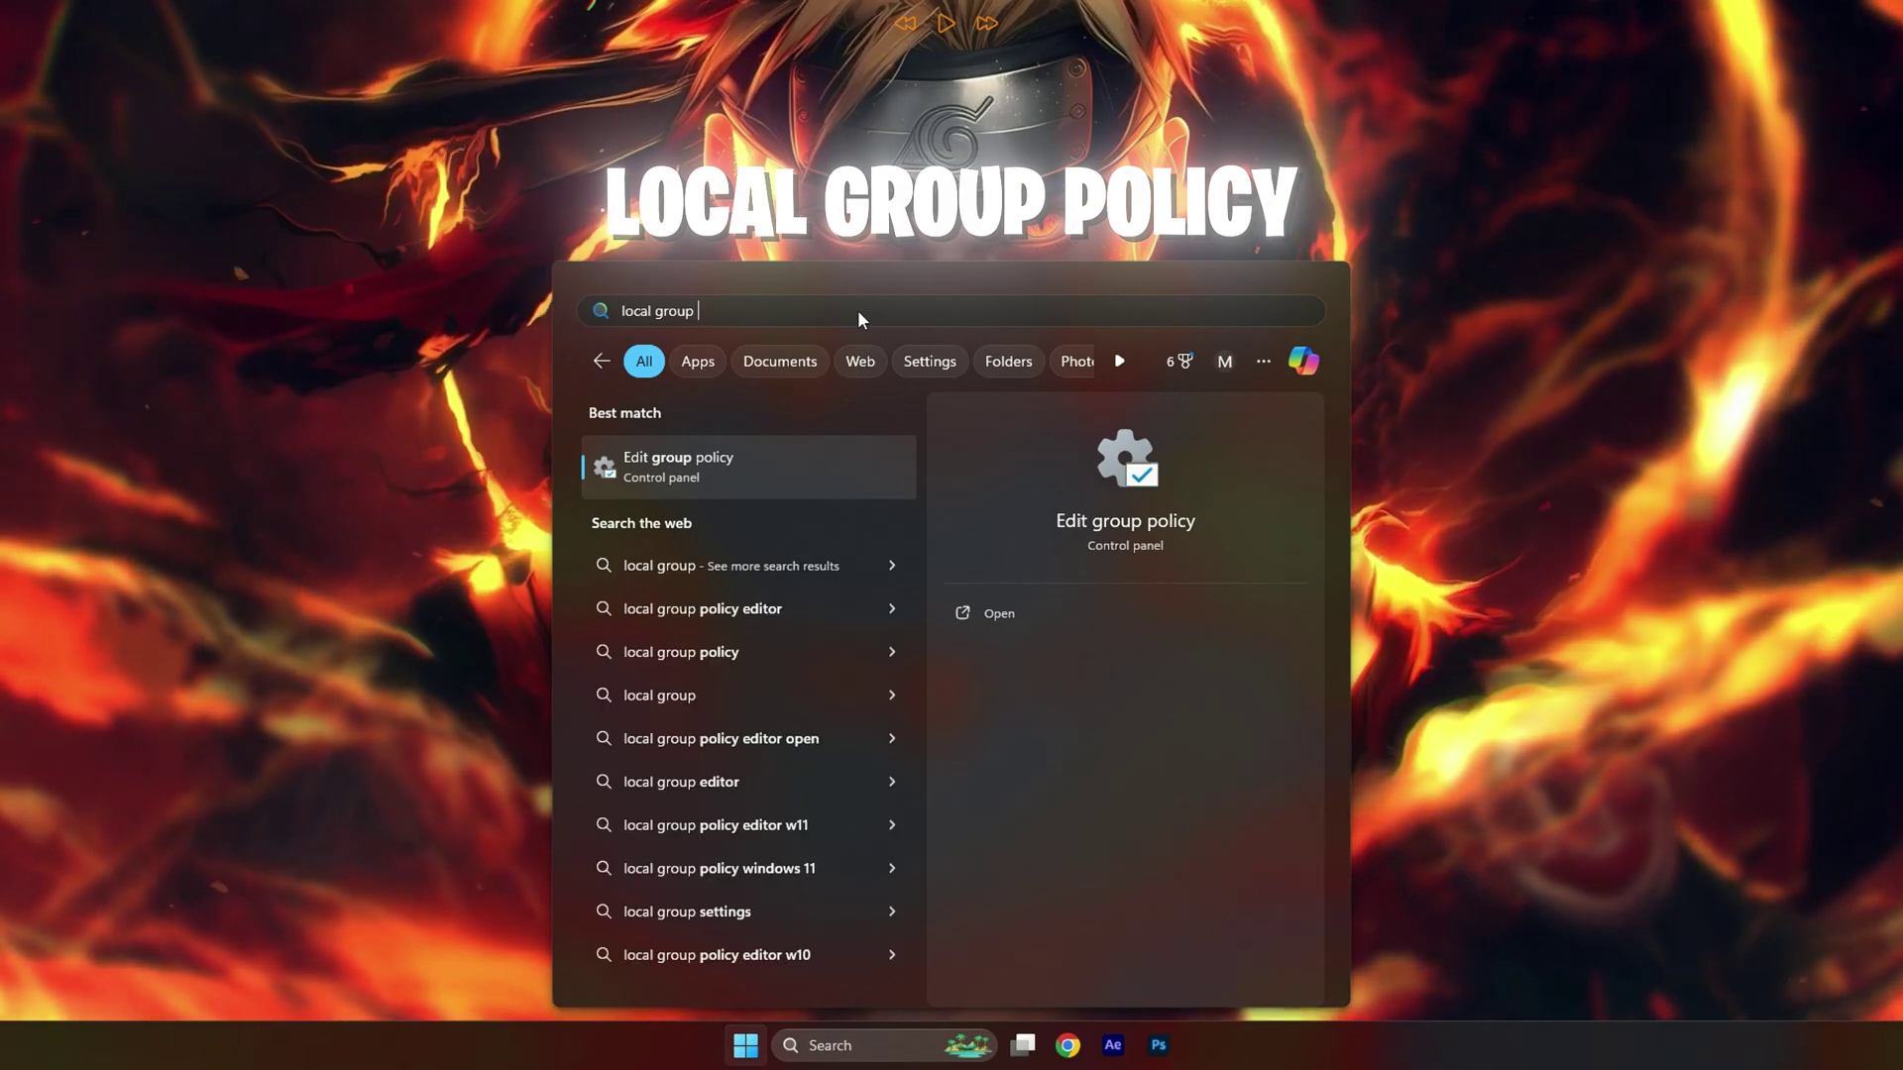
pyautogui.write('policy')
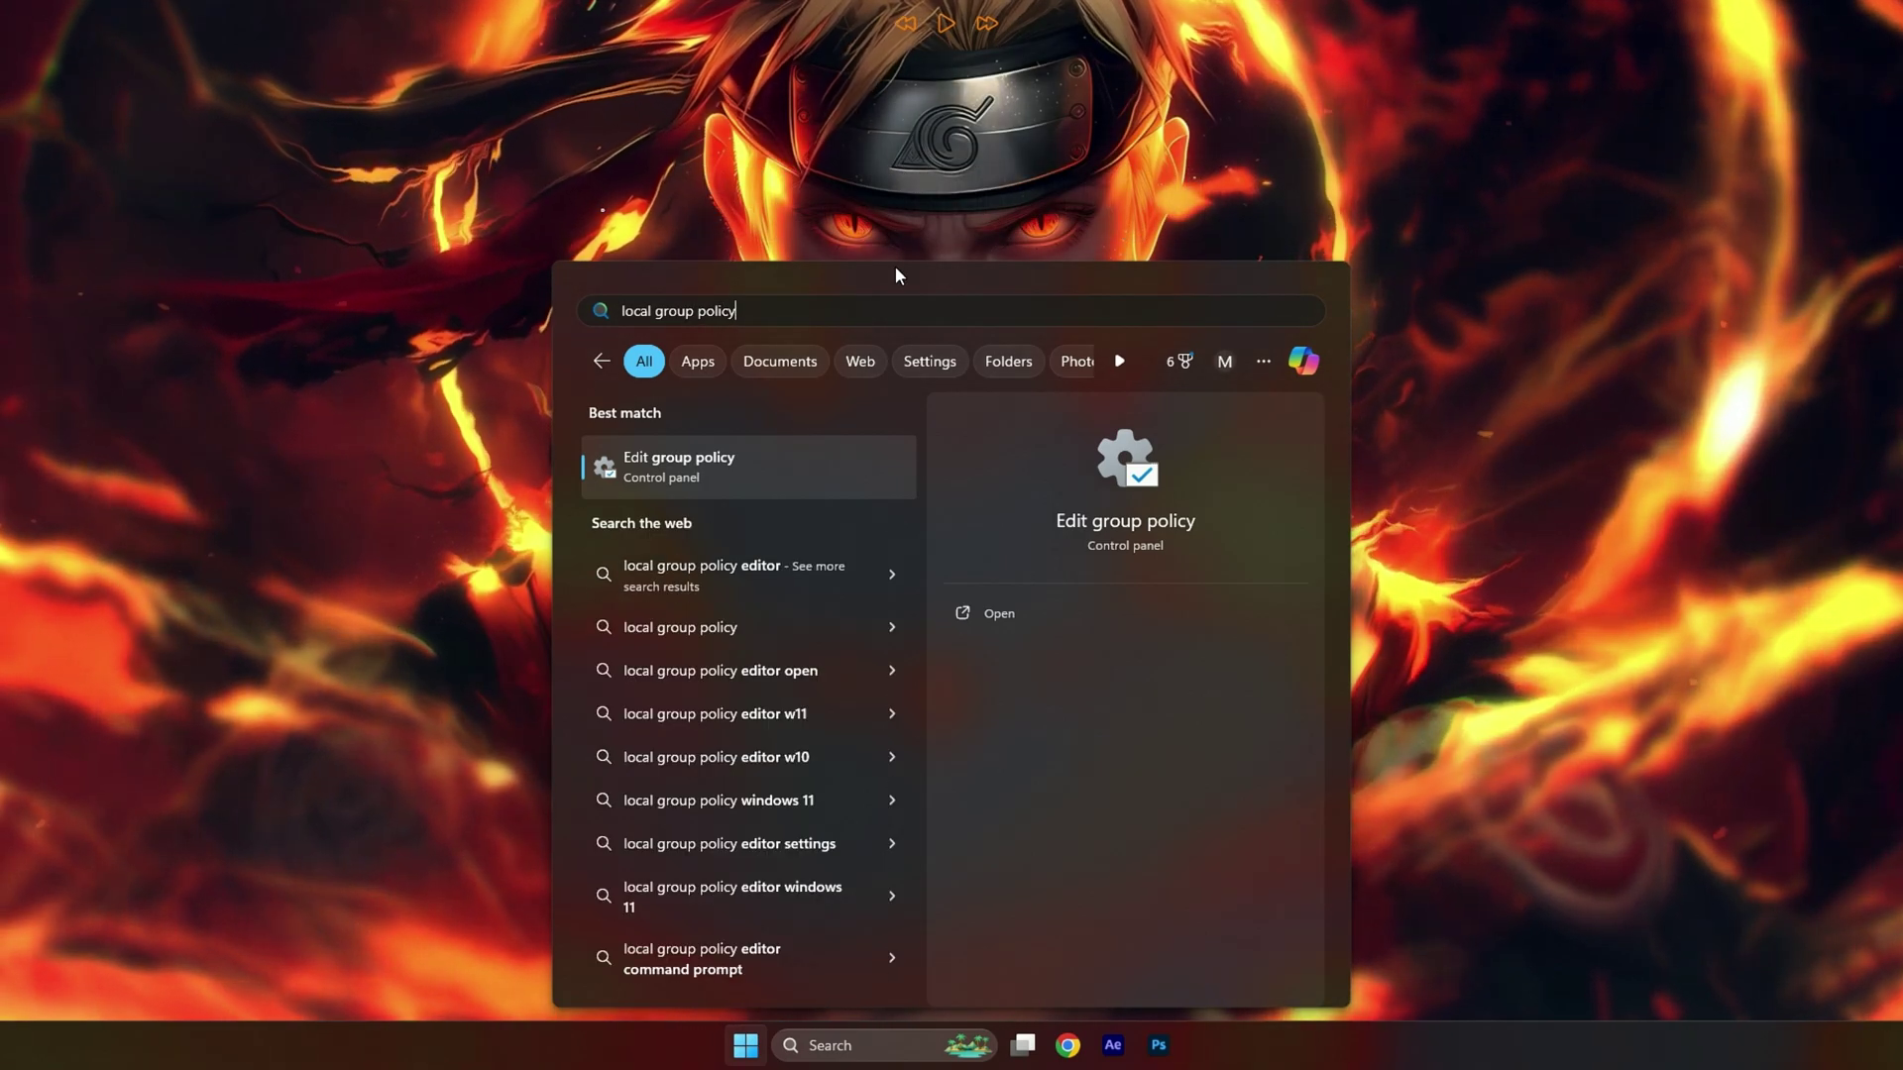
pyautogui.click(684, 466)
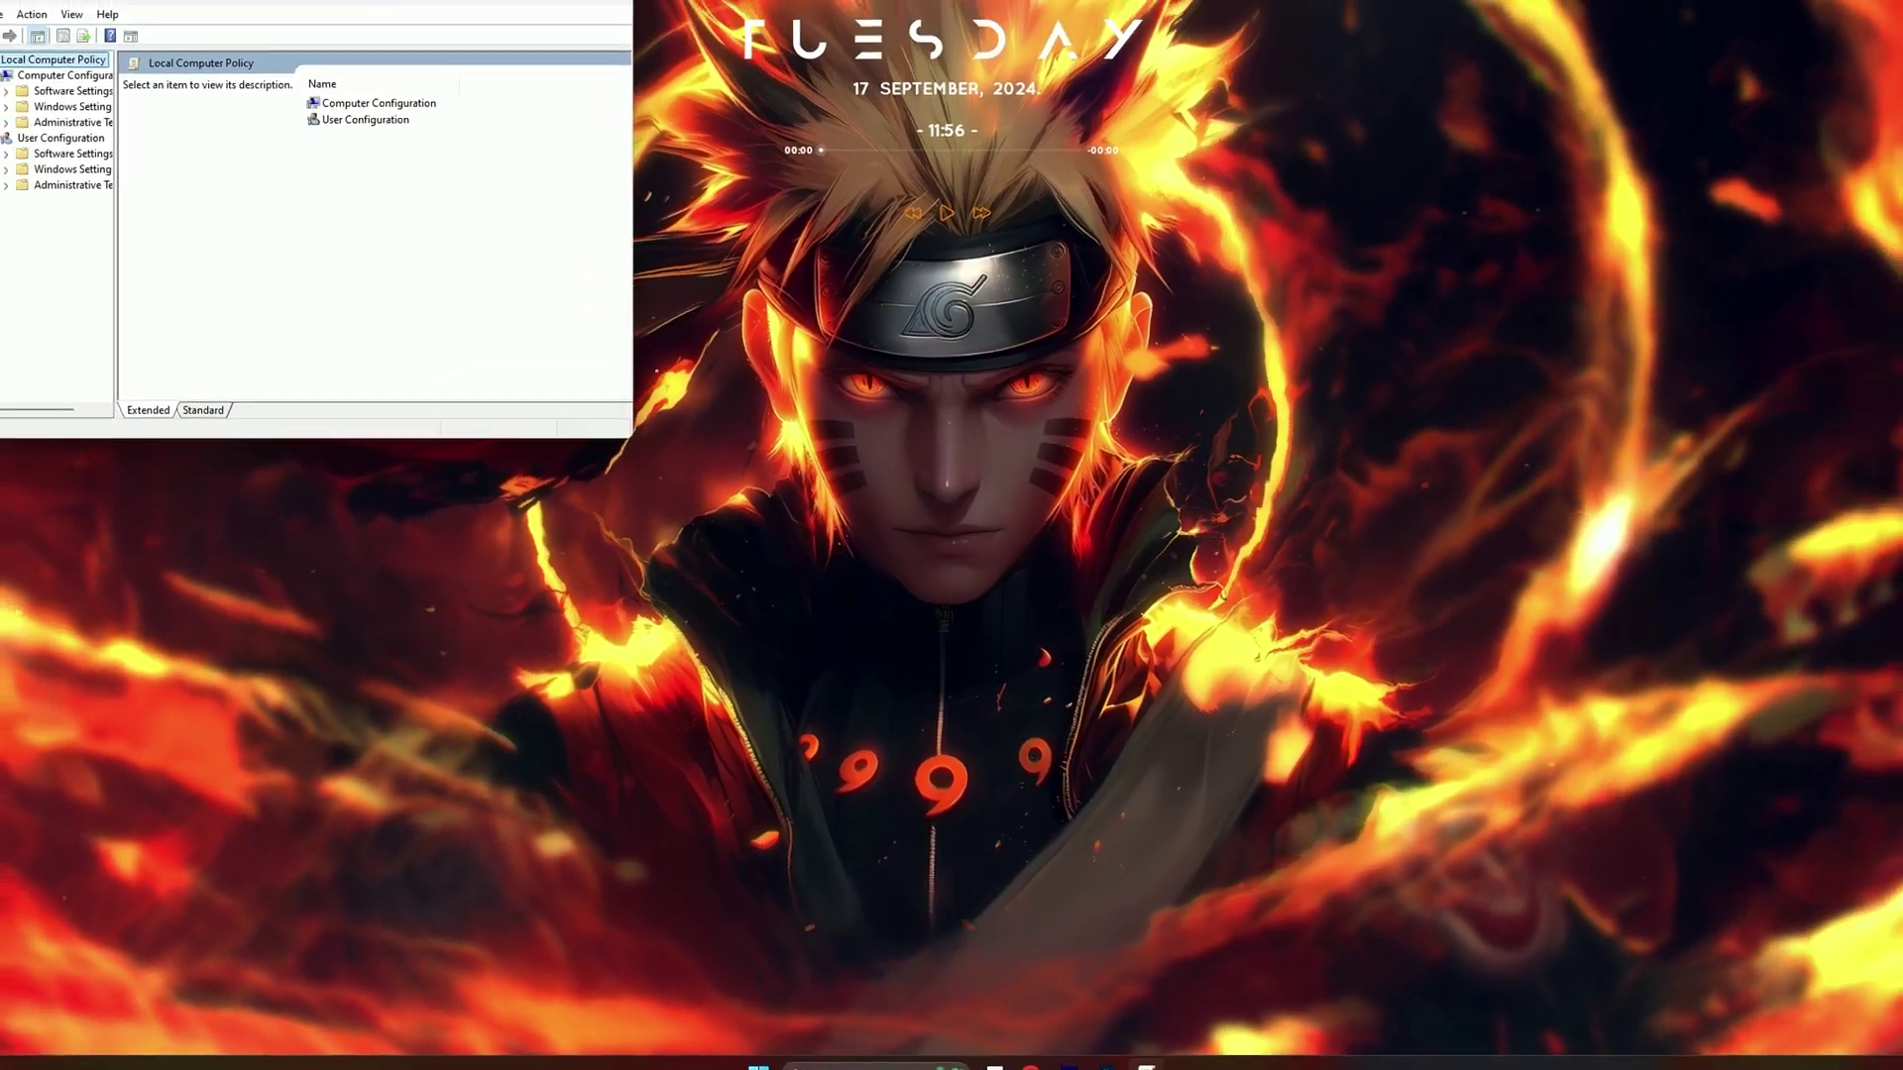
# - Center the policy editor, widen its tree, and open App Privacy under Computer Configuration's Administrative Templates, Windows Components
pyautogui.moveTo(399, 1); pyautogui.dragTo(1026, 259)
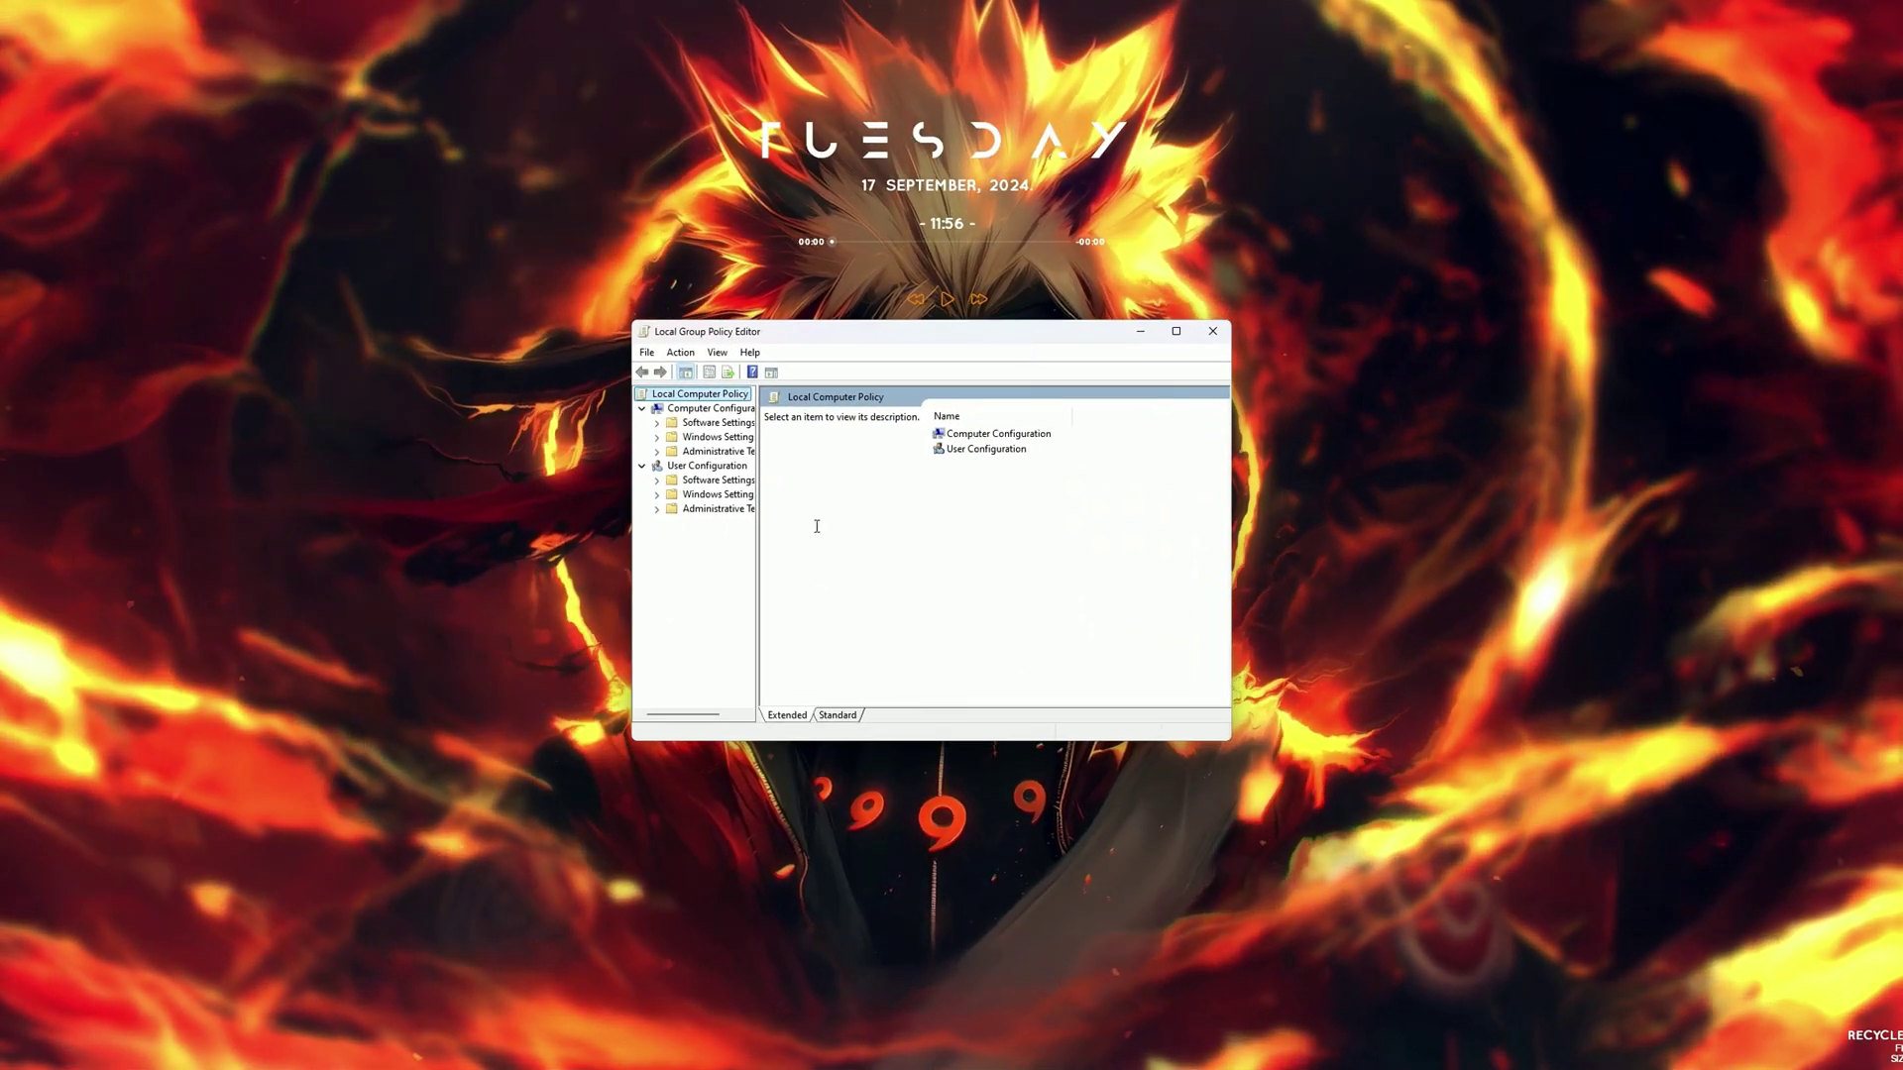
pyautogui.moveTo(759, 568); pyautogui.dragTo(822, 571)
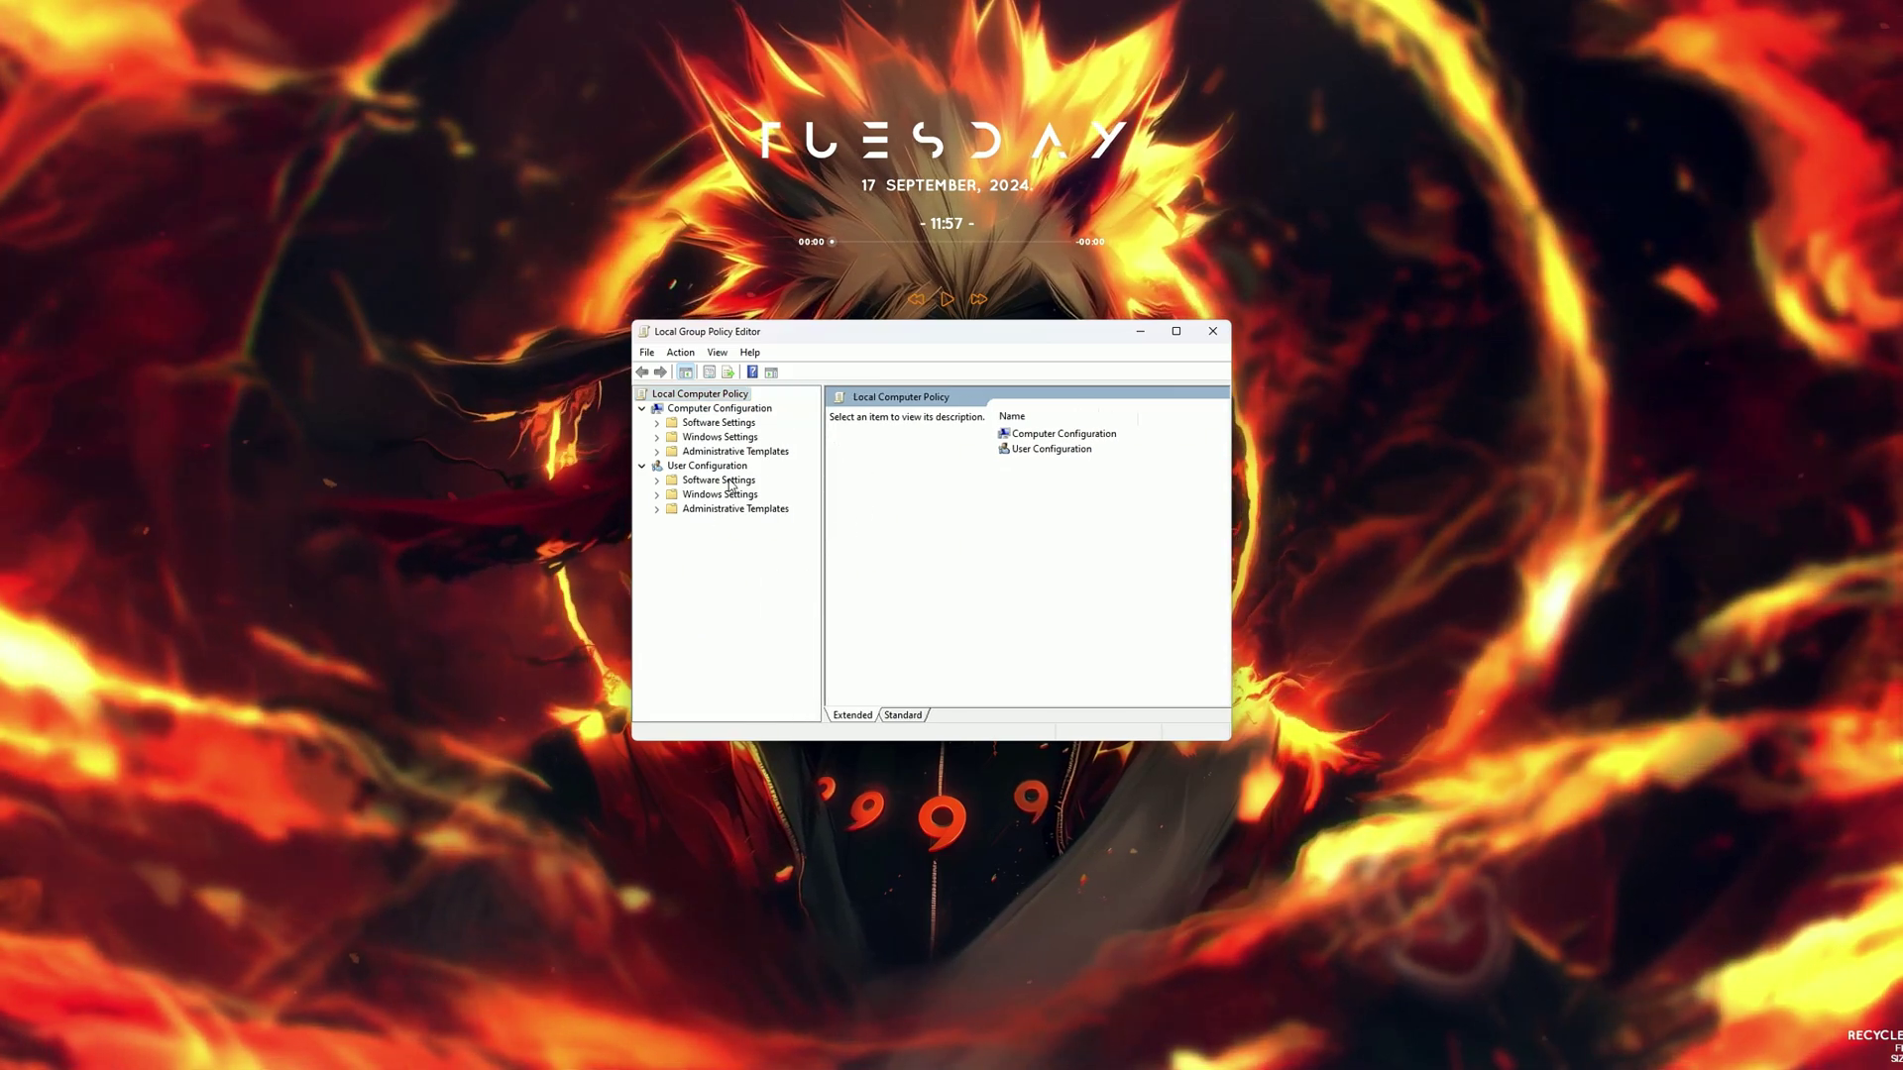
pyautogui.click(714, 451)
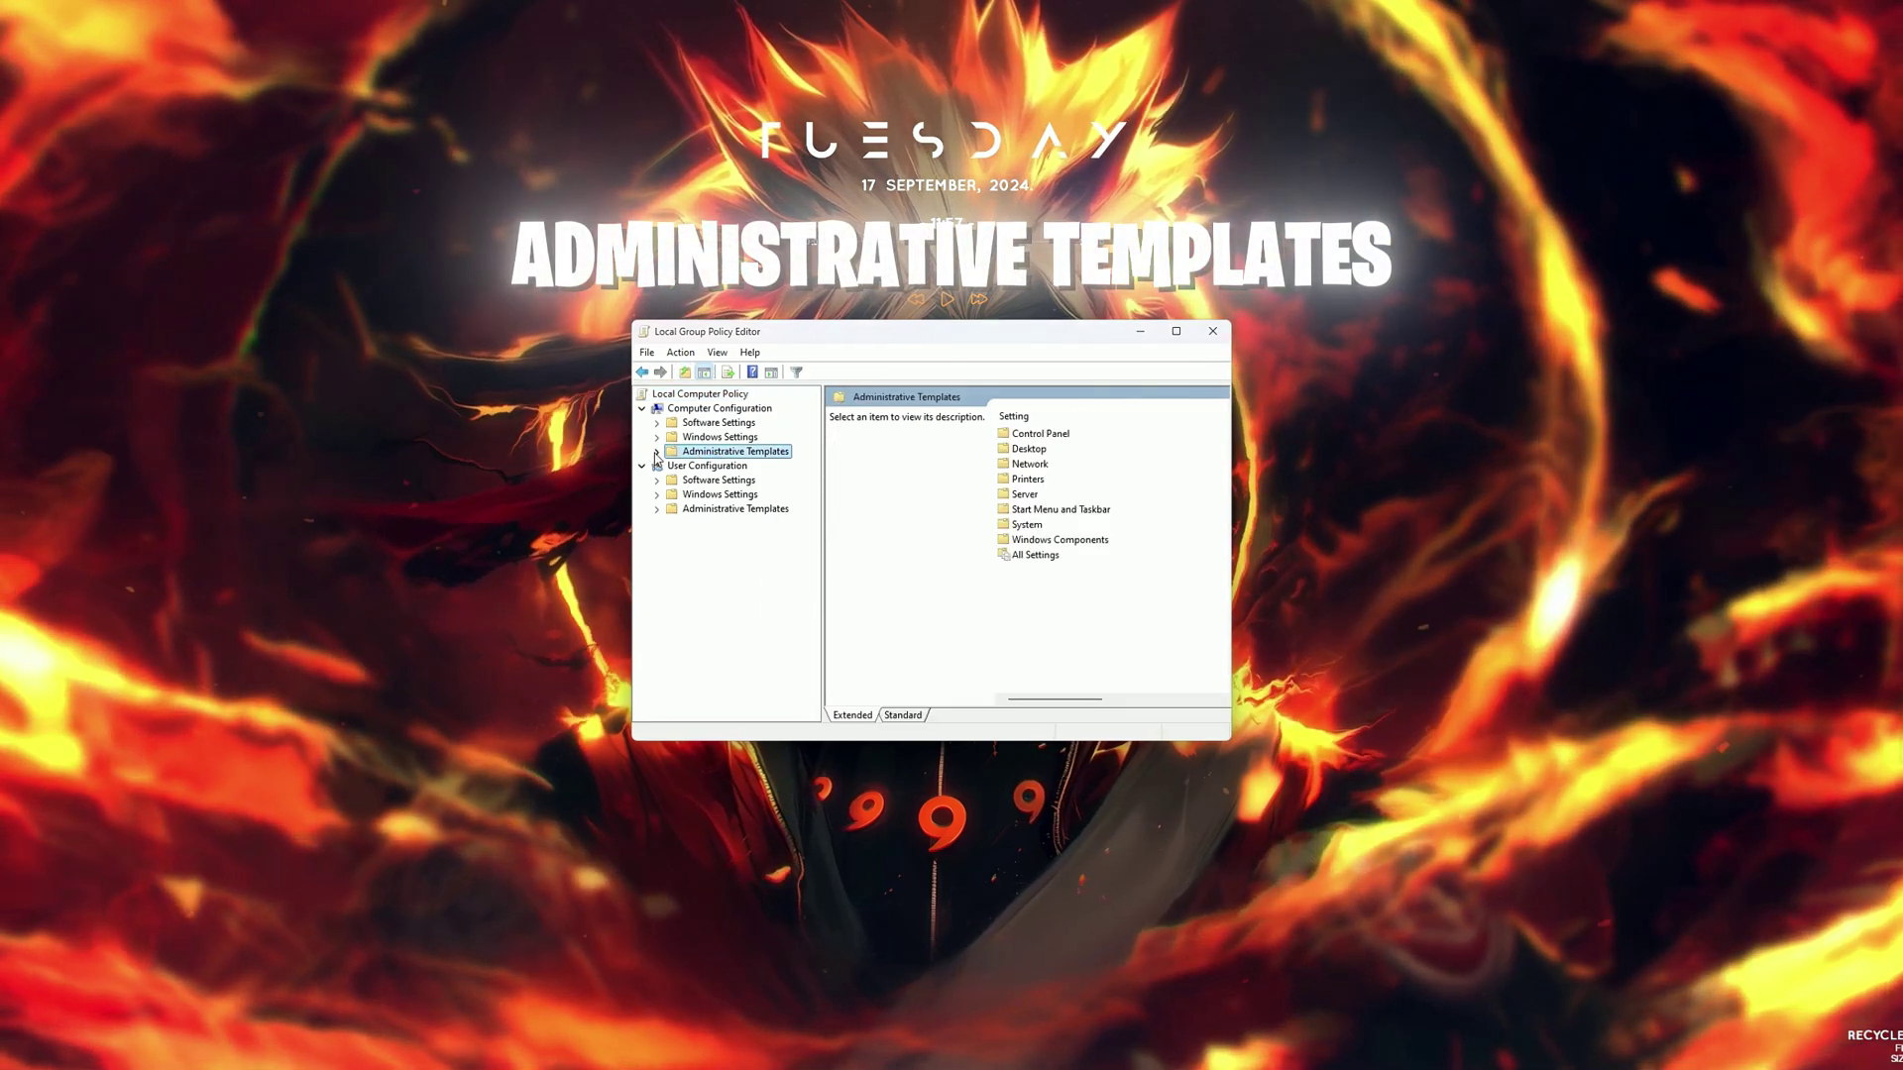
pyautogui.click(656, 452)
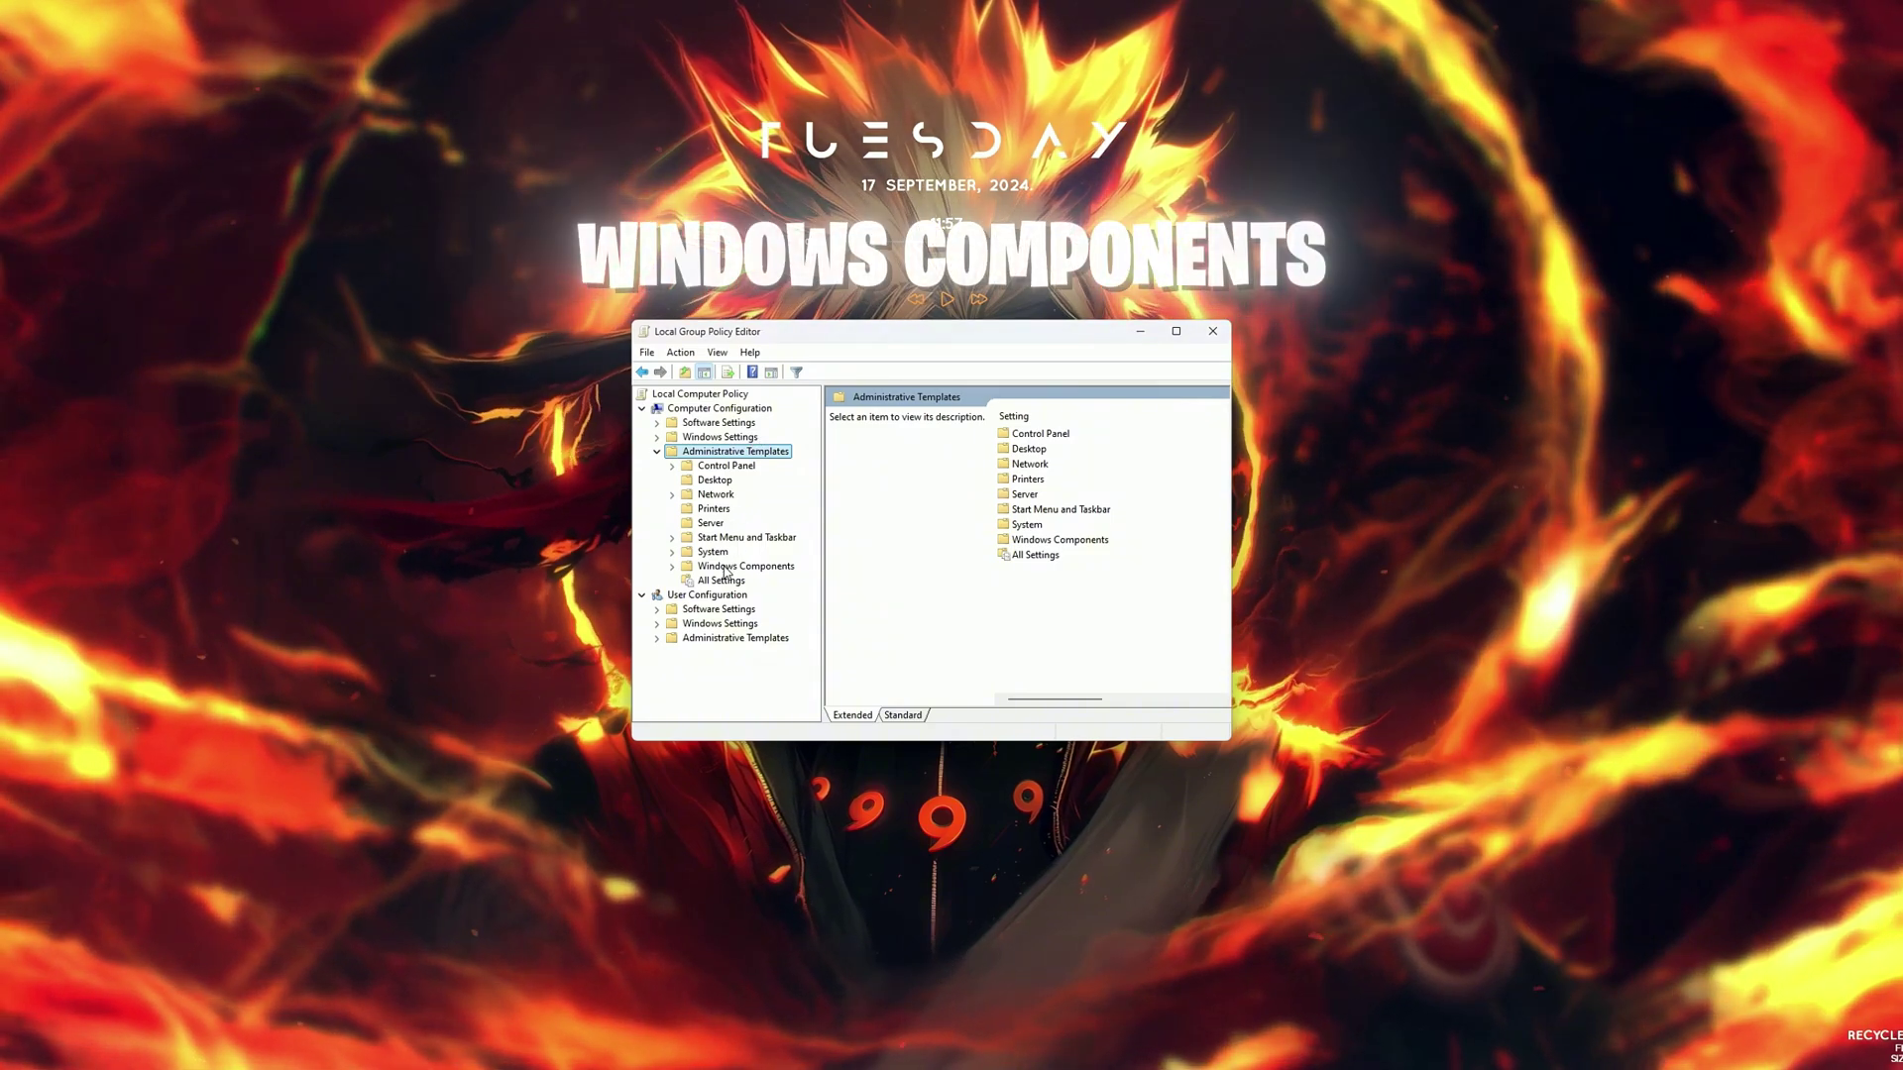
pyautogui.click(734, 566)
pyautogui.click(672, 566)
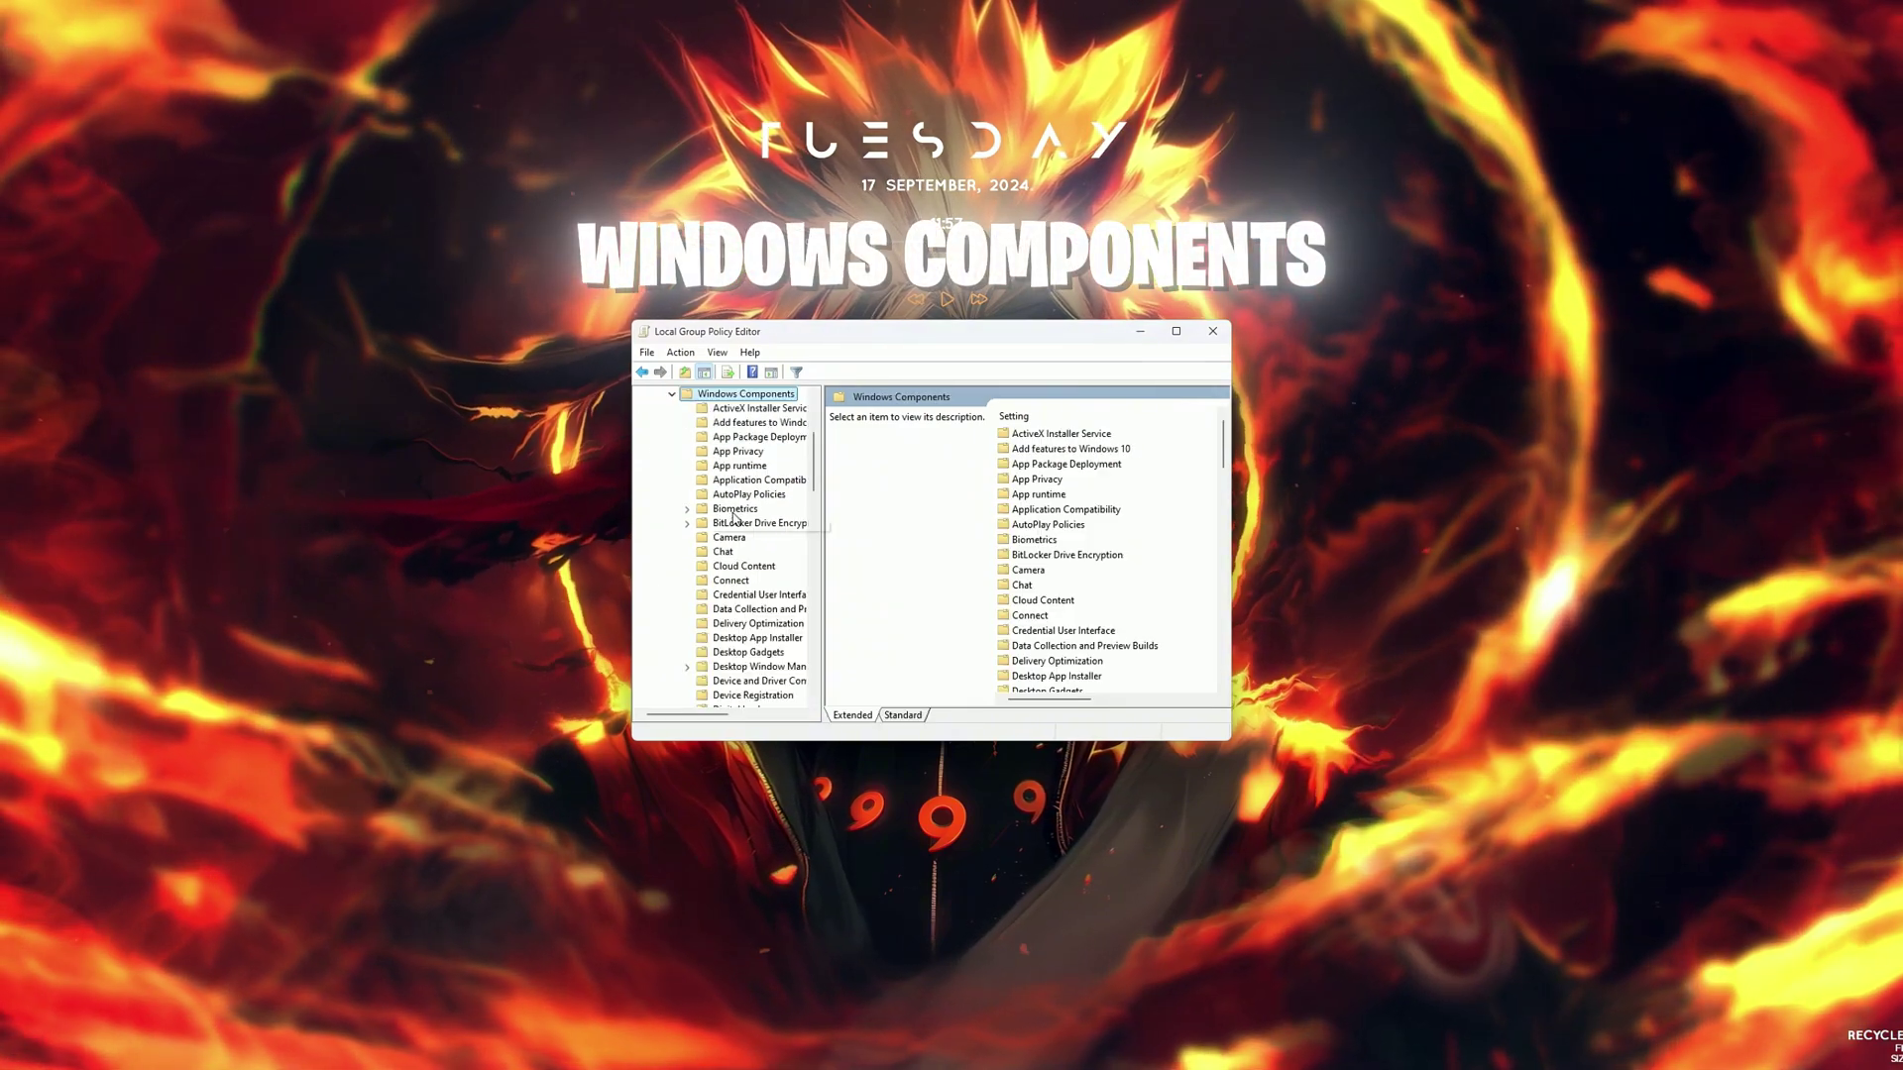
pyautogui.click(717, 450)
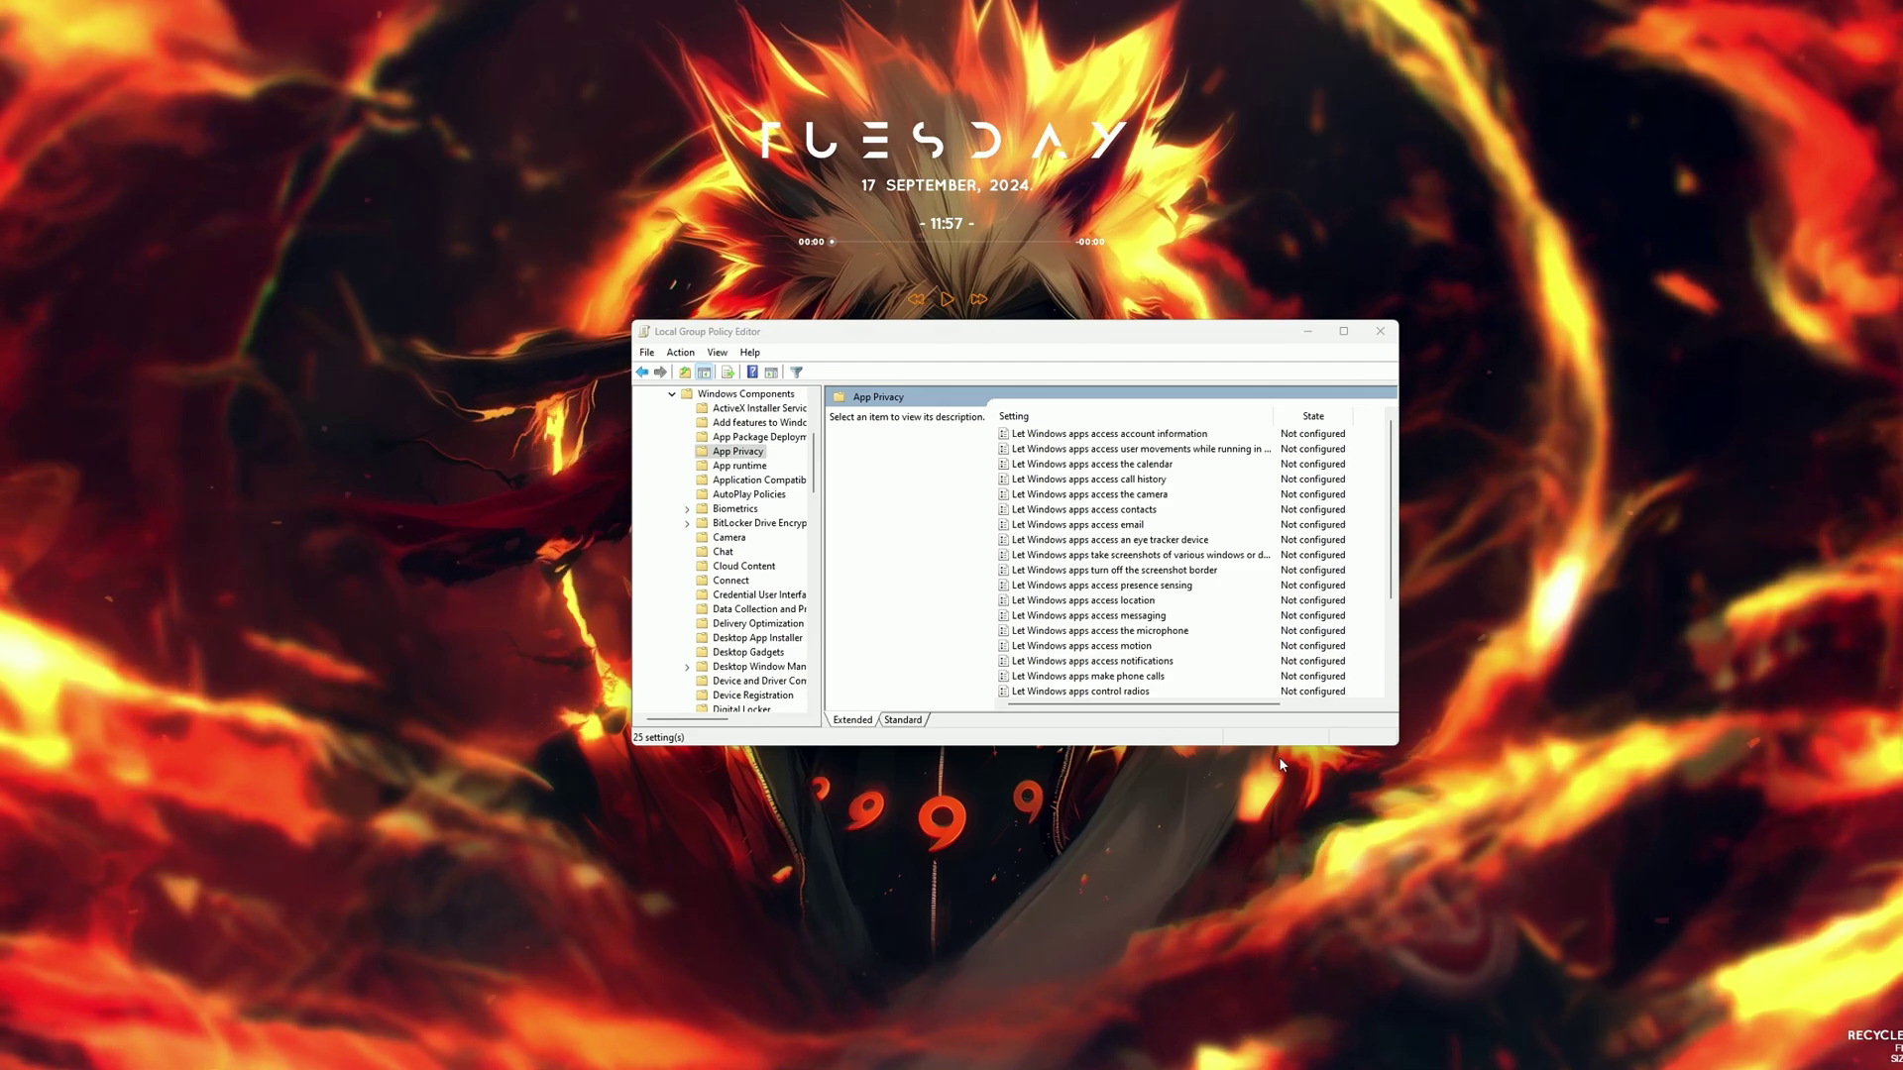
# - Set the default for all apps to Force Deny in the "Let Windows apps run in the background" policy and apply it
pyautogui.moveTo(1277, 748); pyautogui.dragTo(1277, 855)
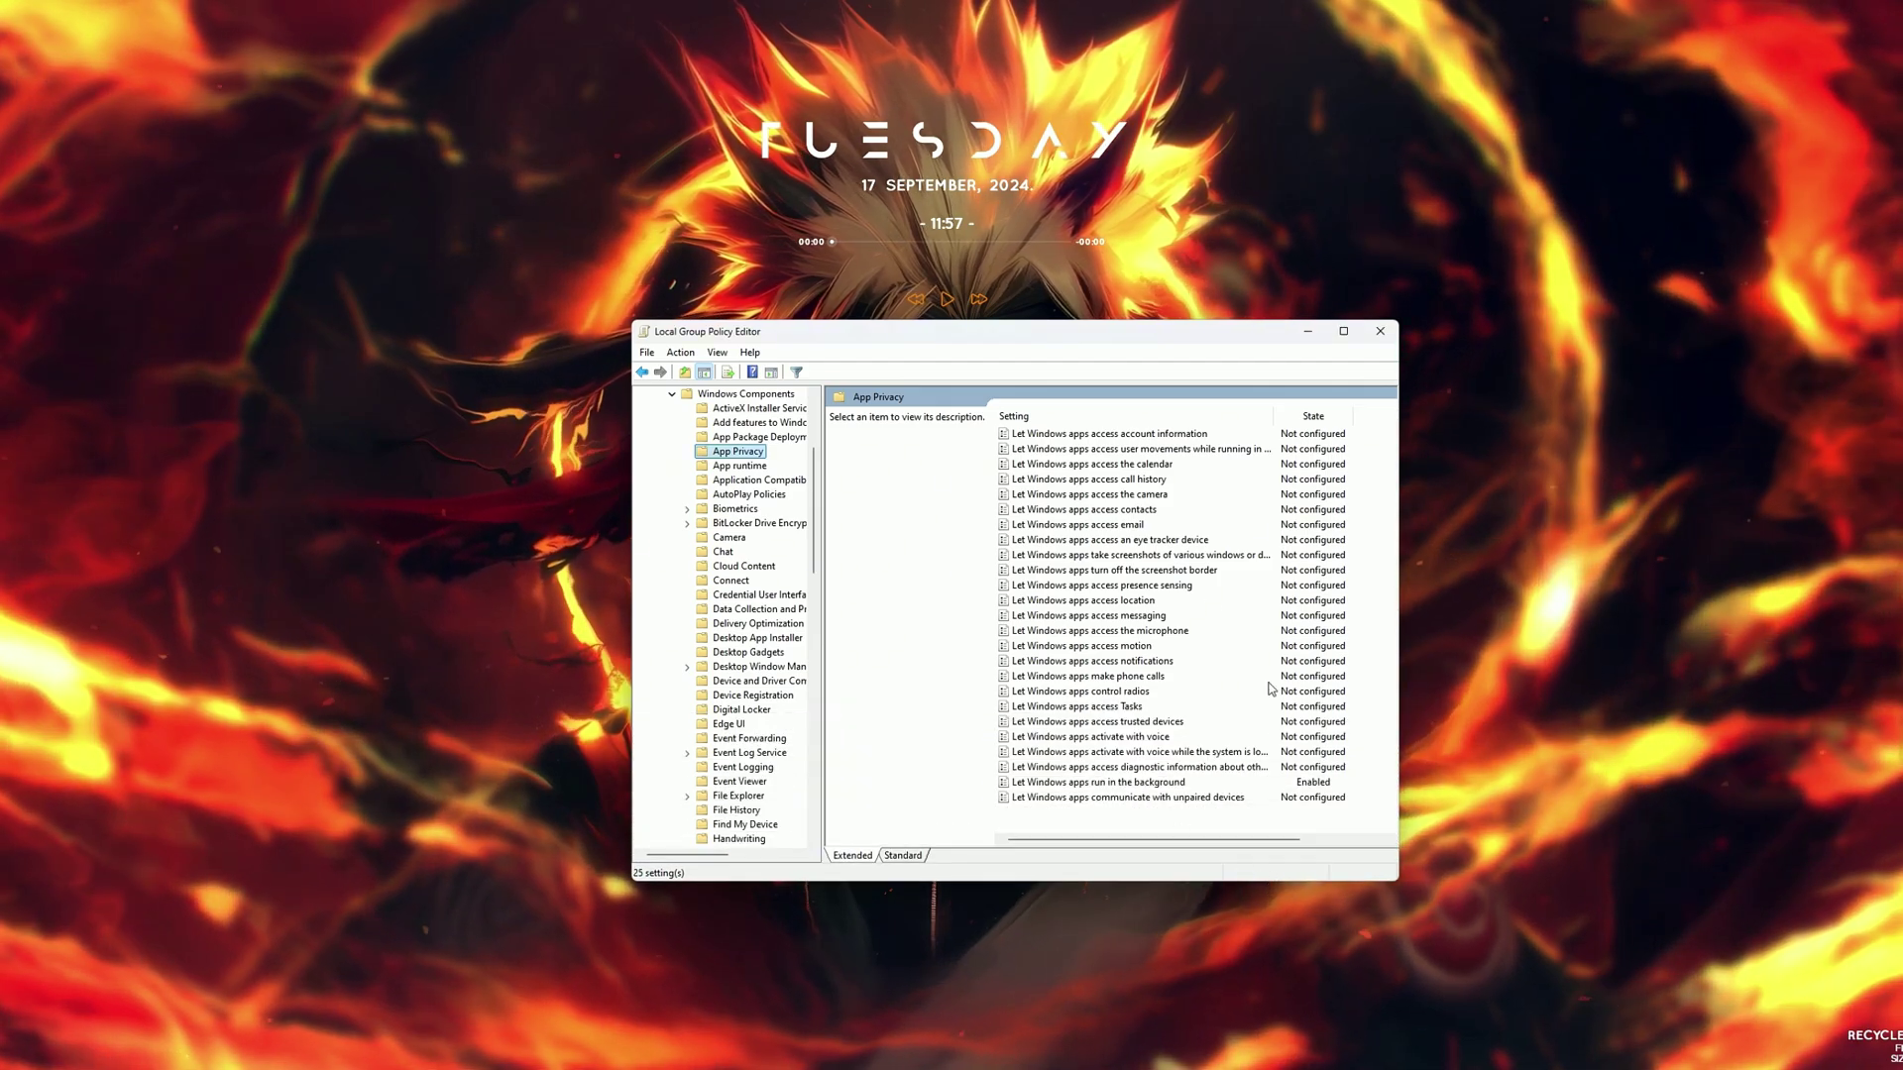
pyautogui.click(1107, 786)
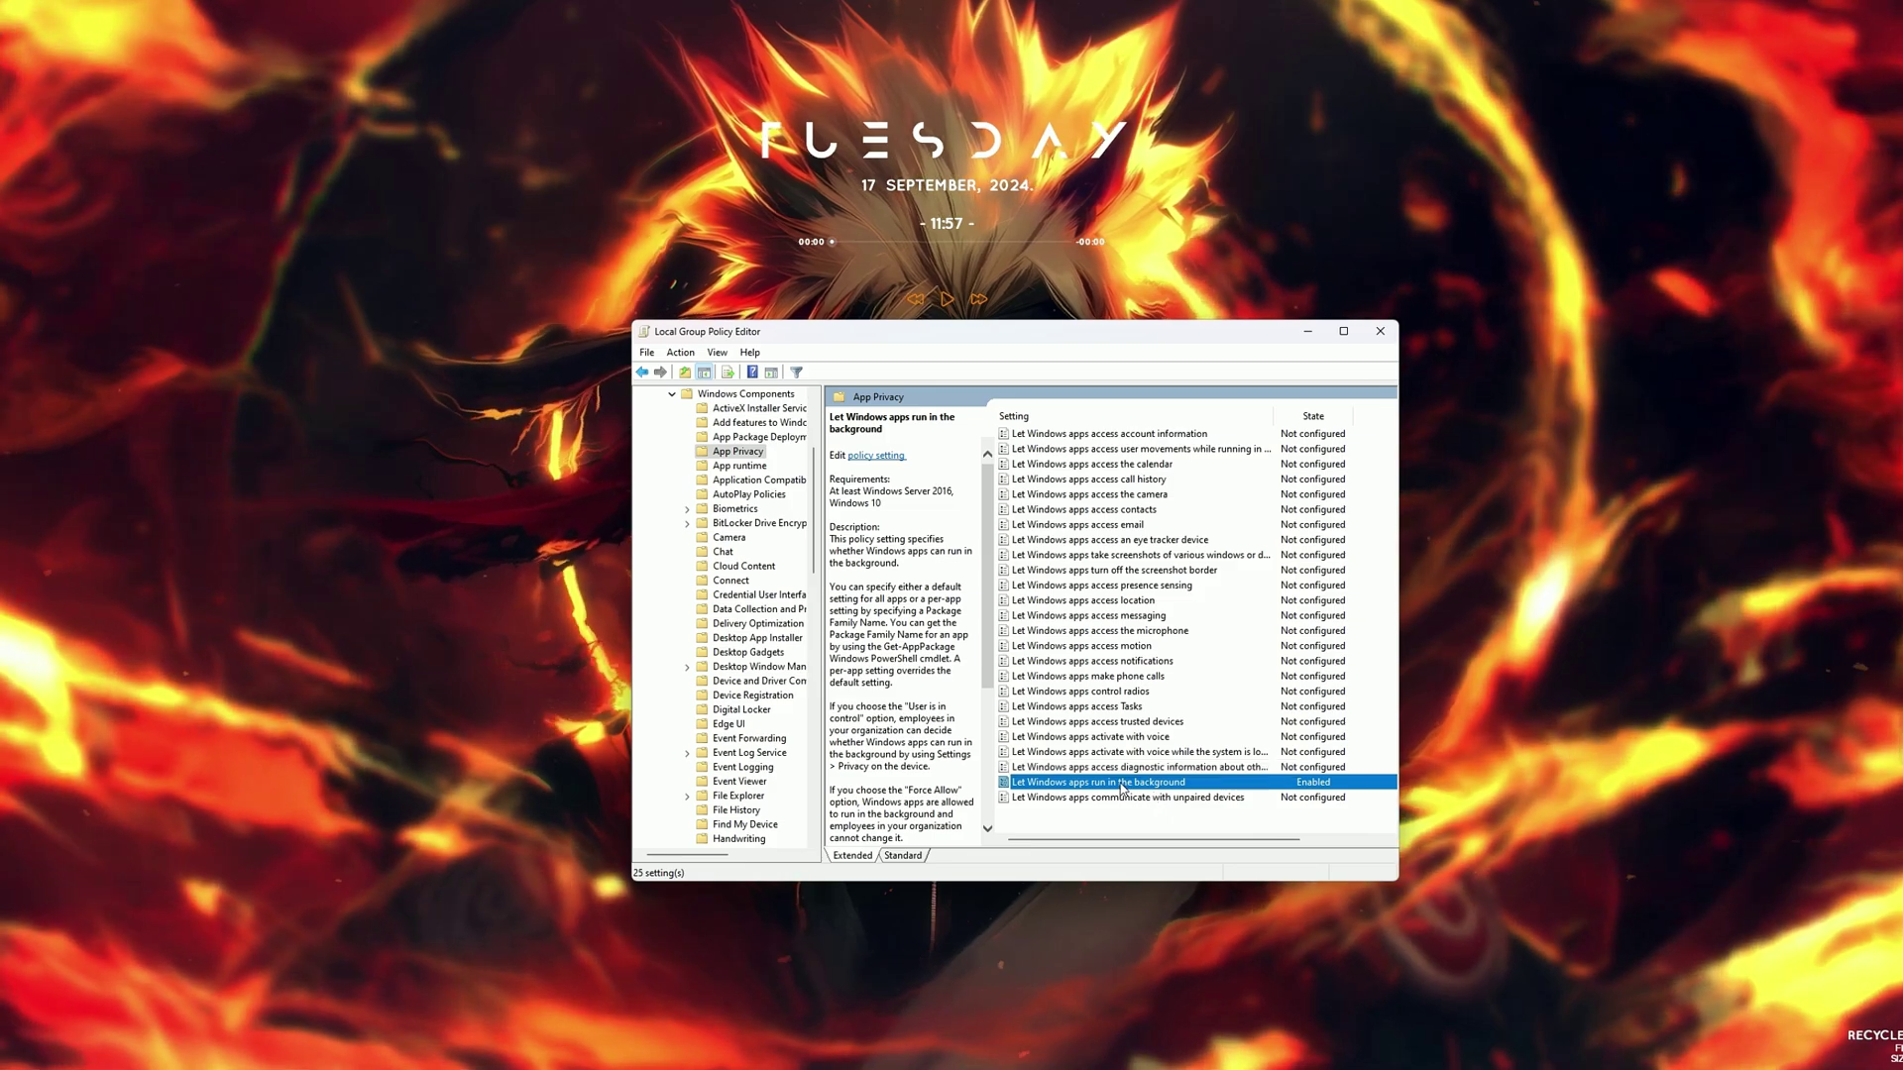
pyautogui.moveTo(529, 153); pyautogui.dragTo(1173, 367)
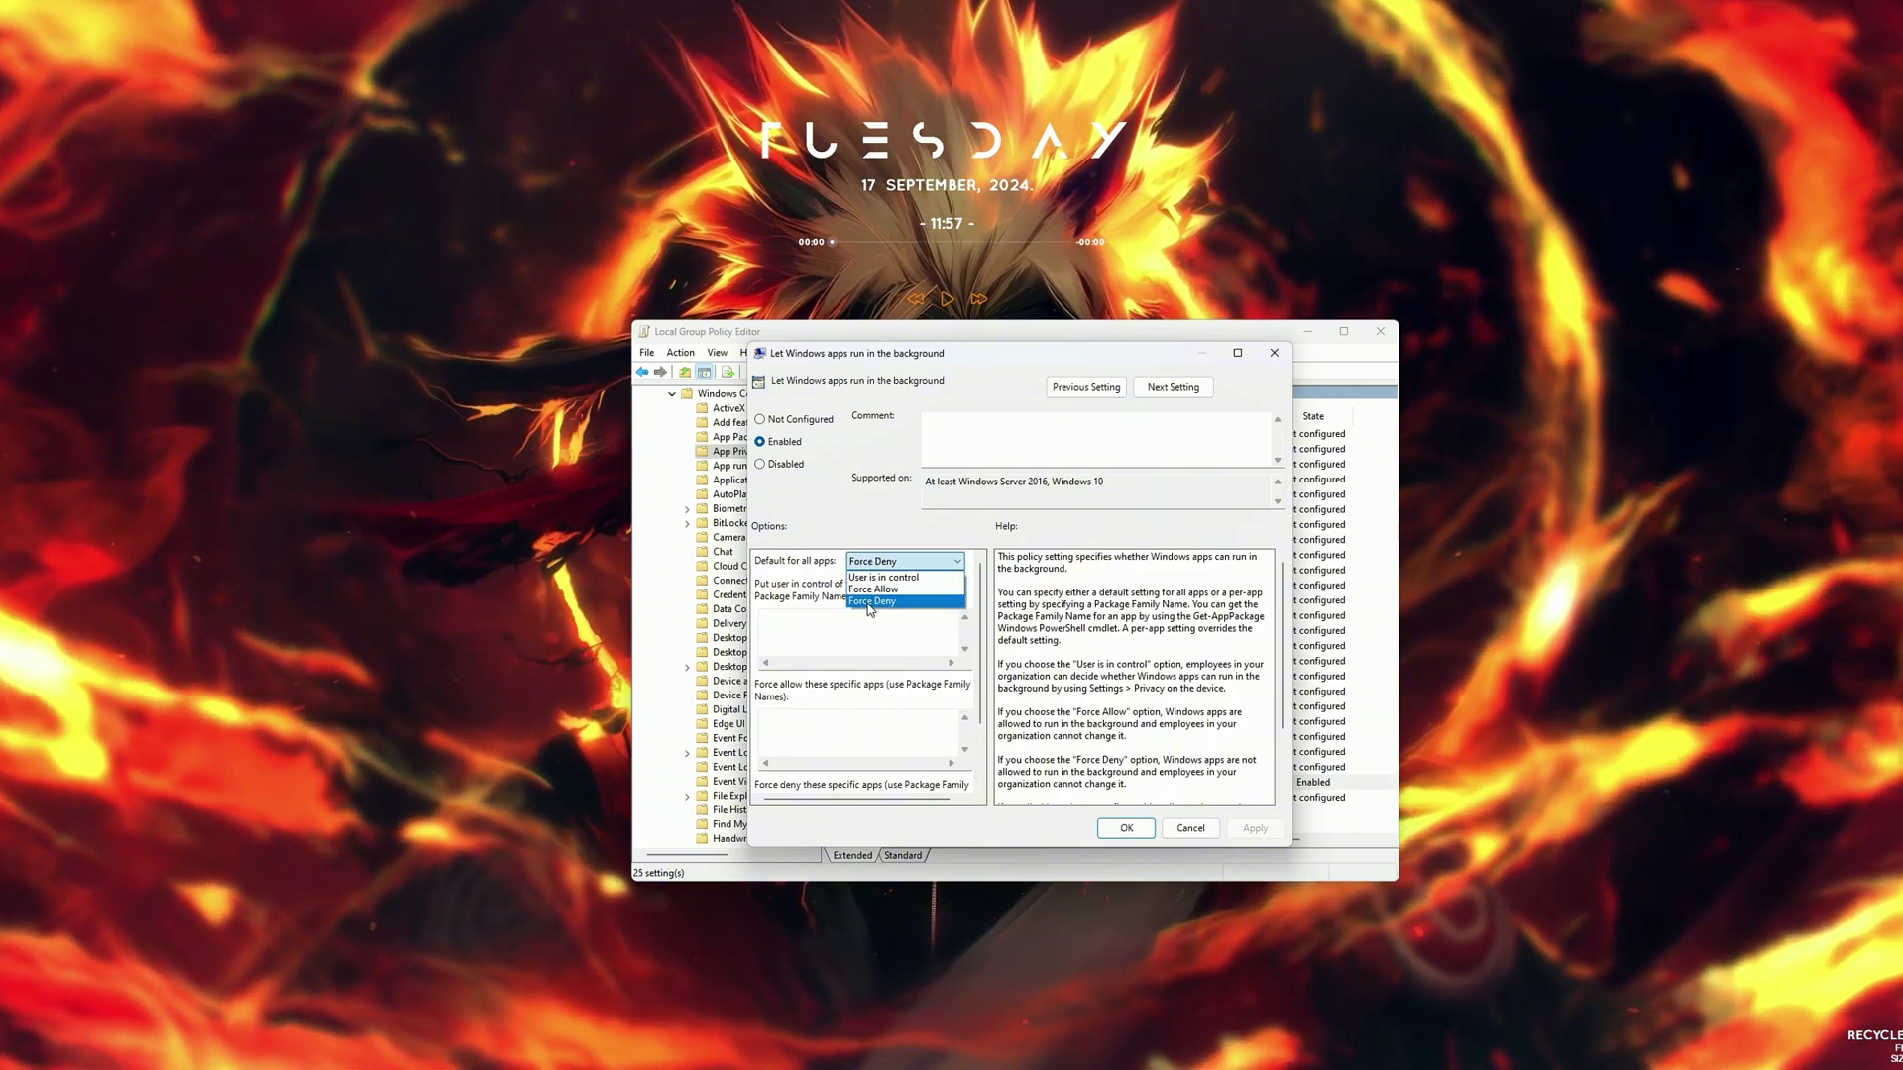
pyautogui.click(869, 602)
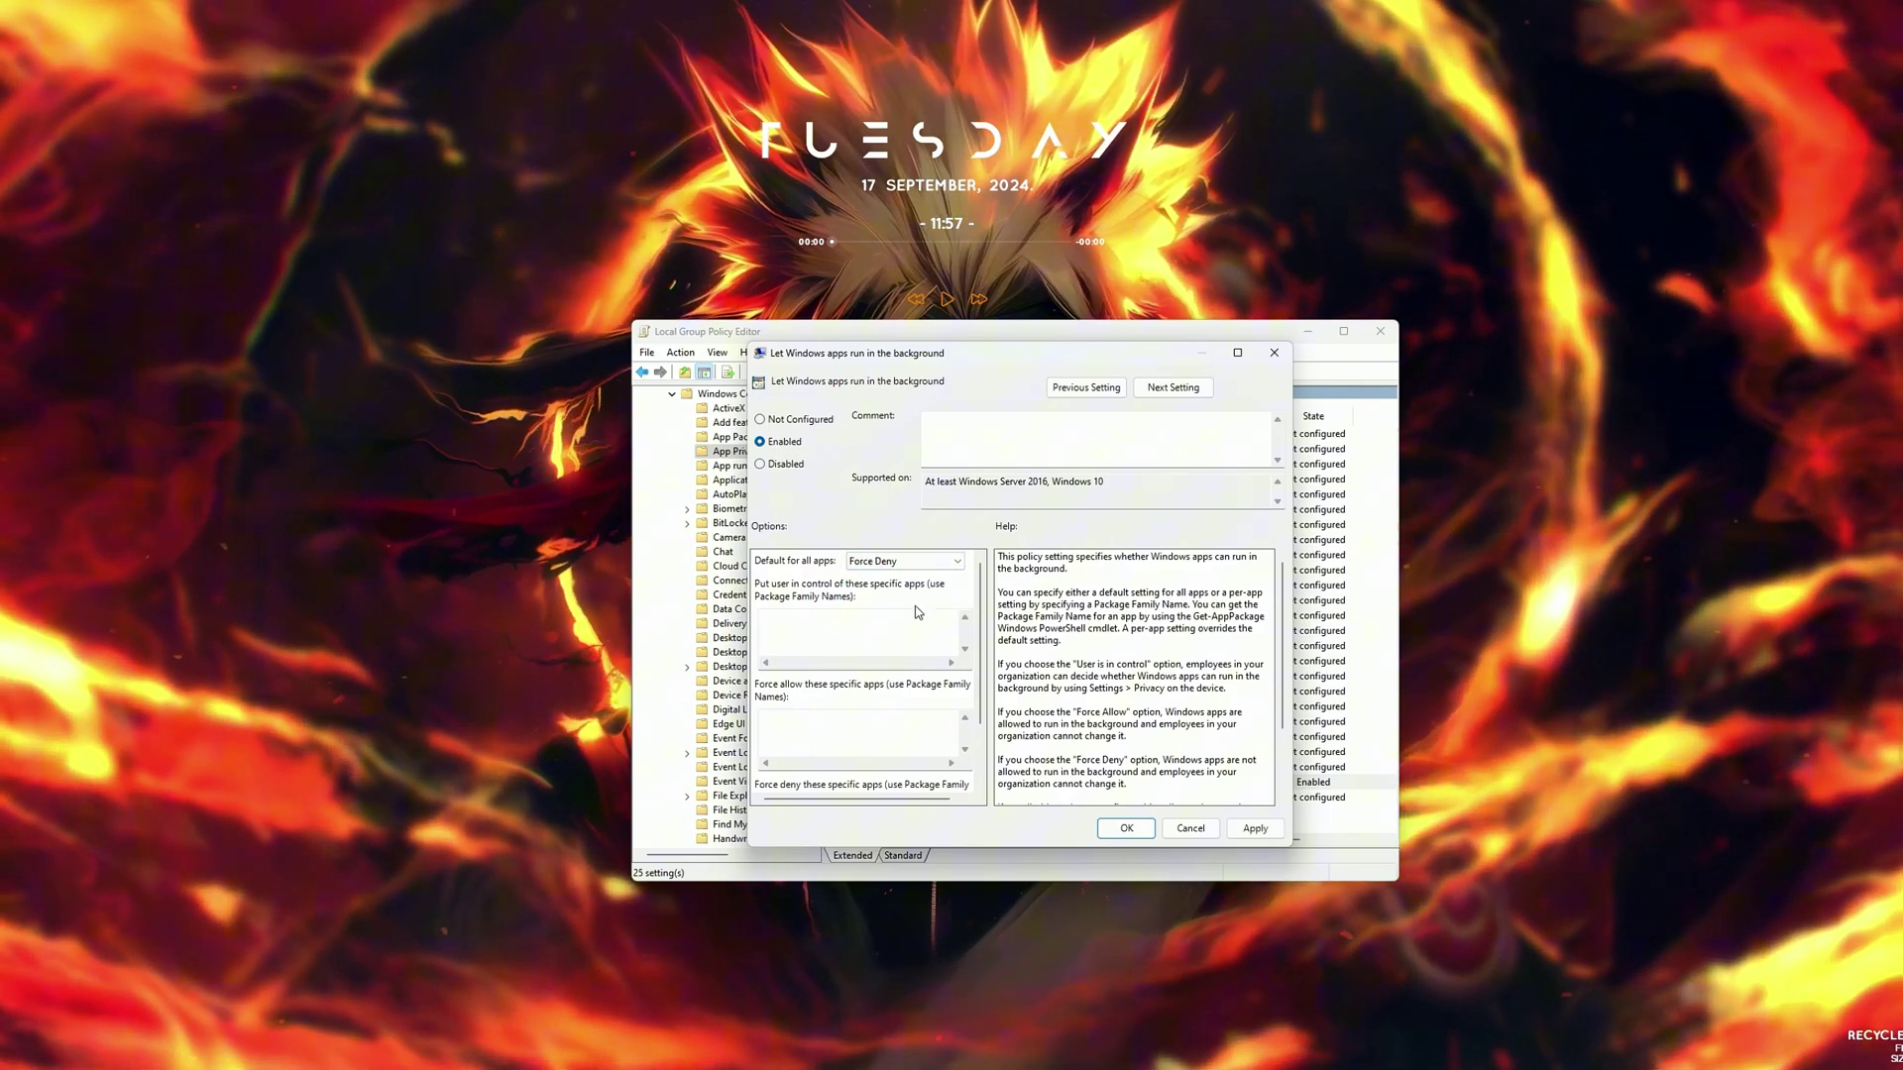
pyautogui.click(1255, 831)
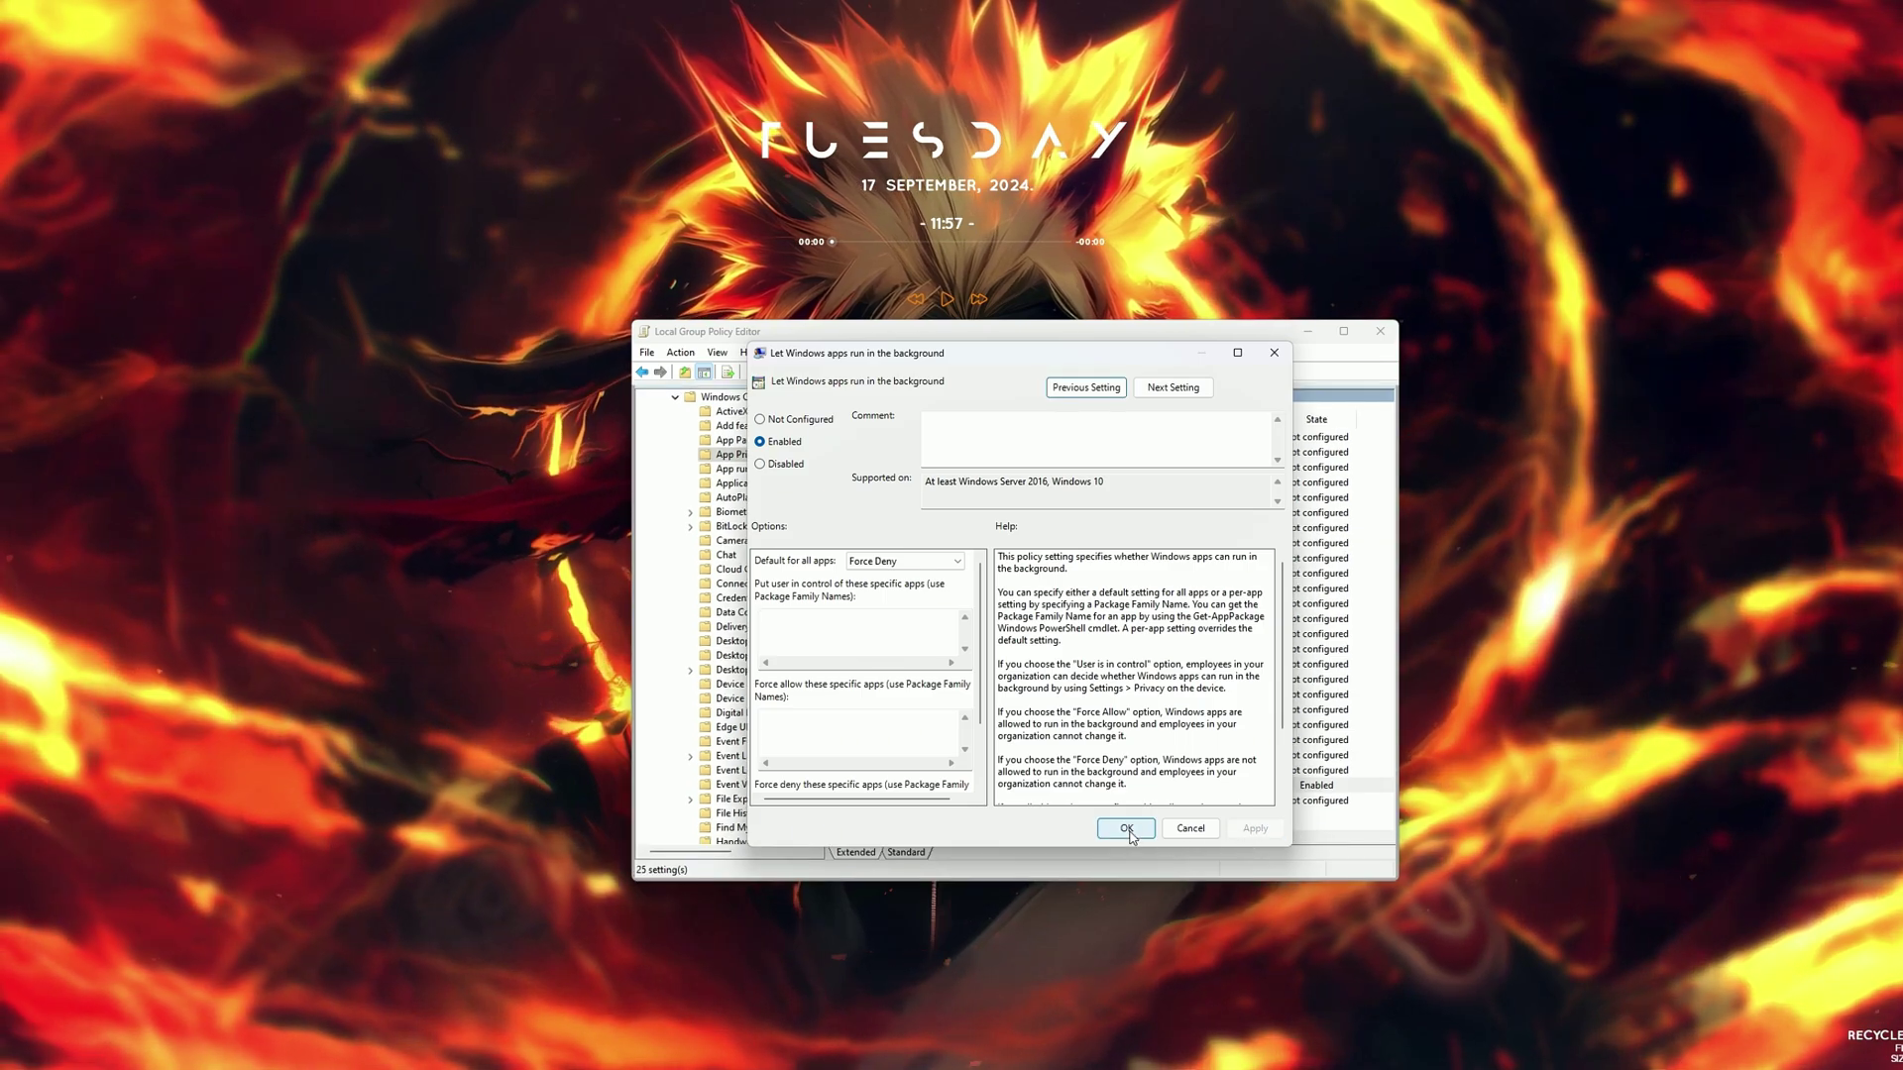
pyautogui.click(1127, 829)
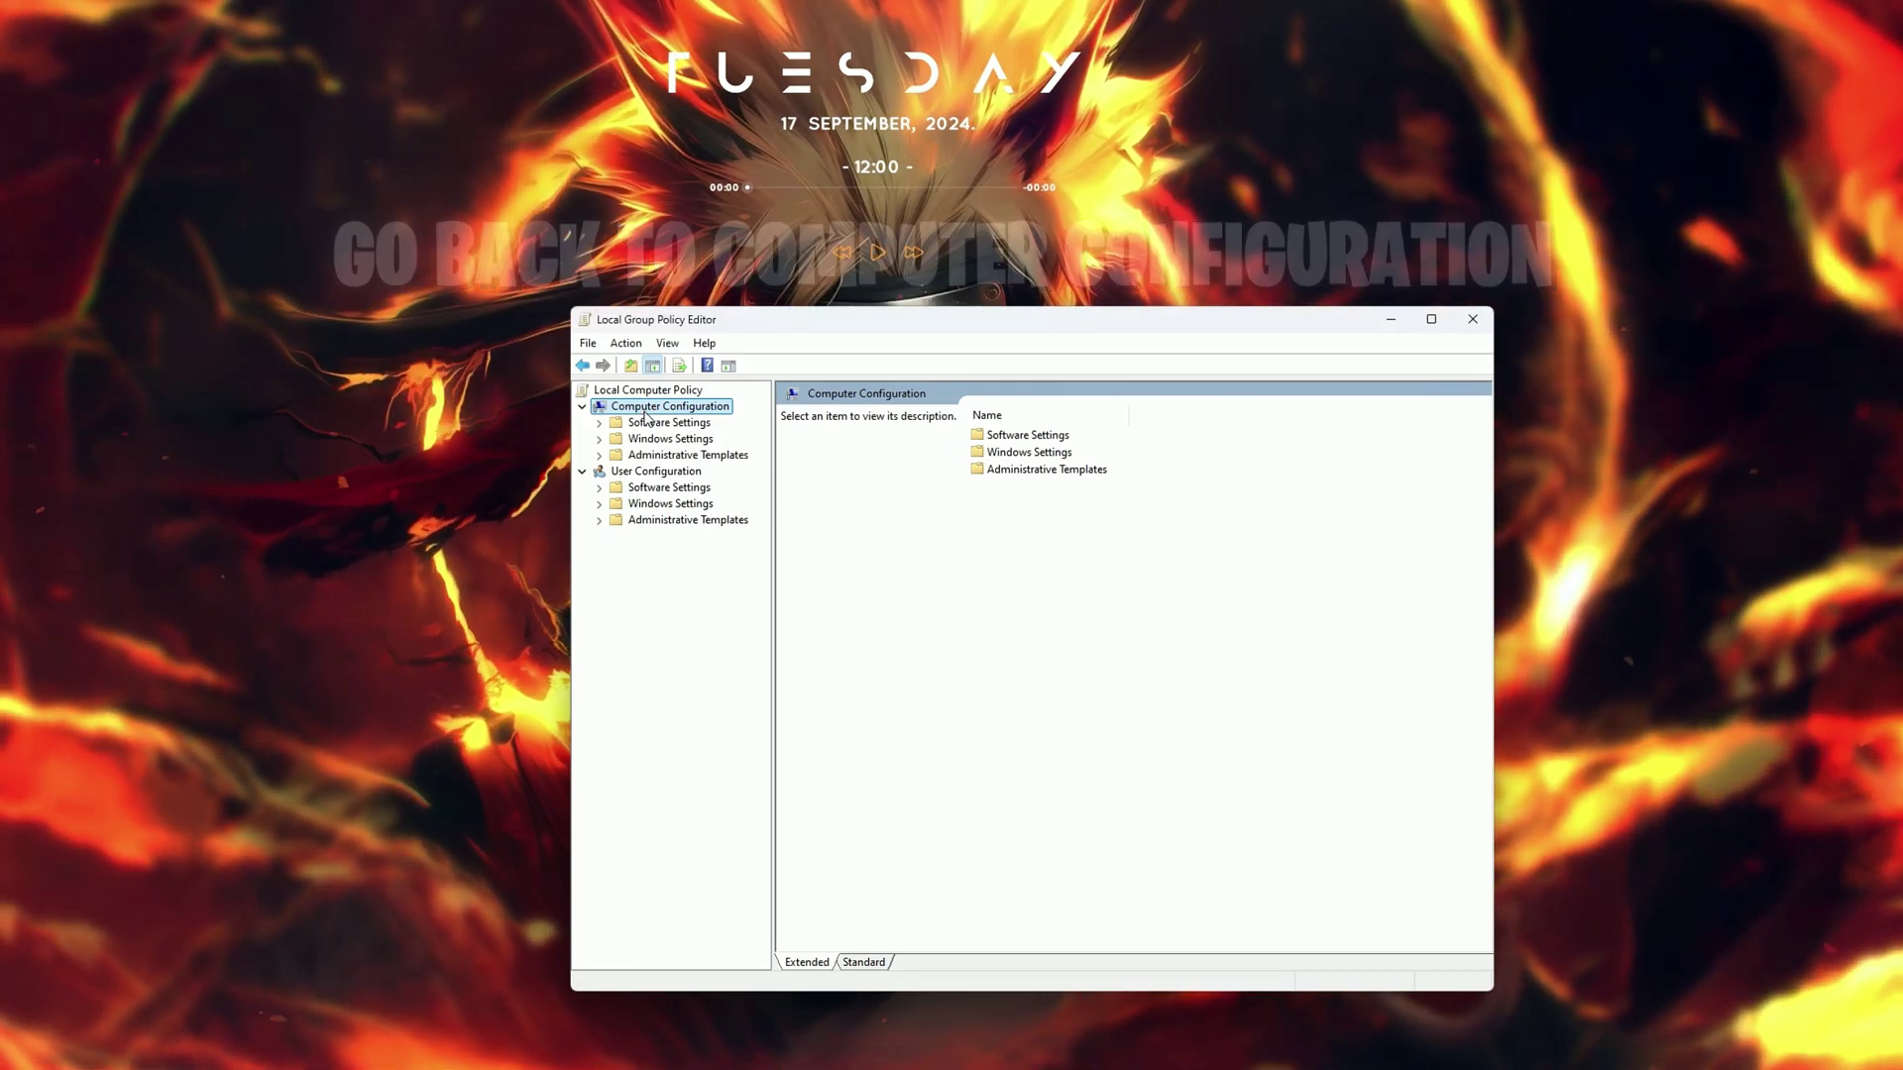
# - Open Power Throttling Settings under Computer Configuration's Administrative Templates, System, Power Management
pyautogui.click(653, 459)
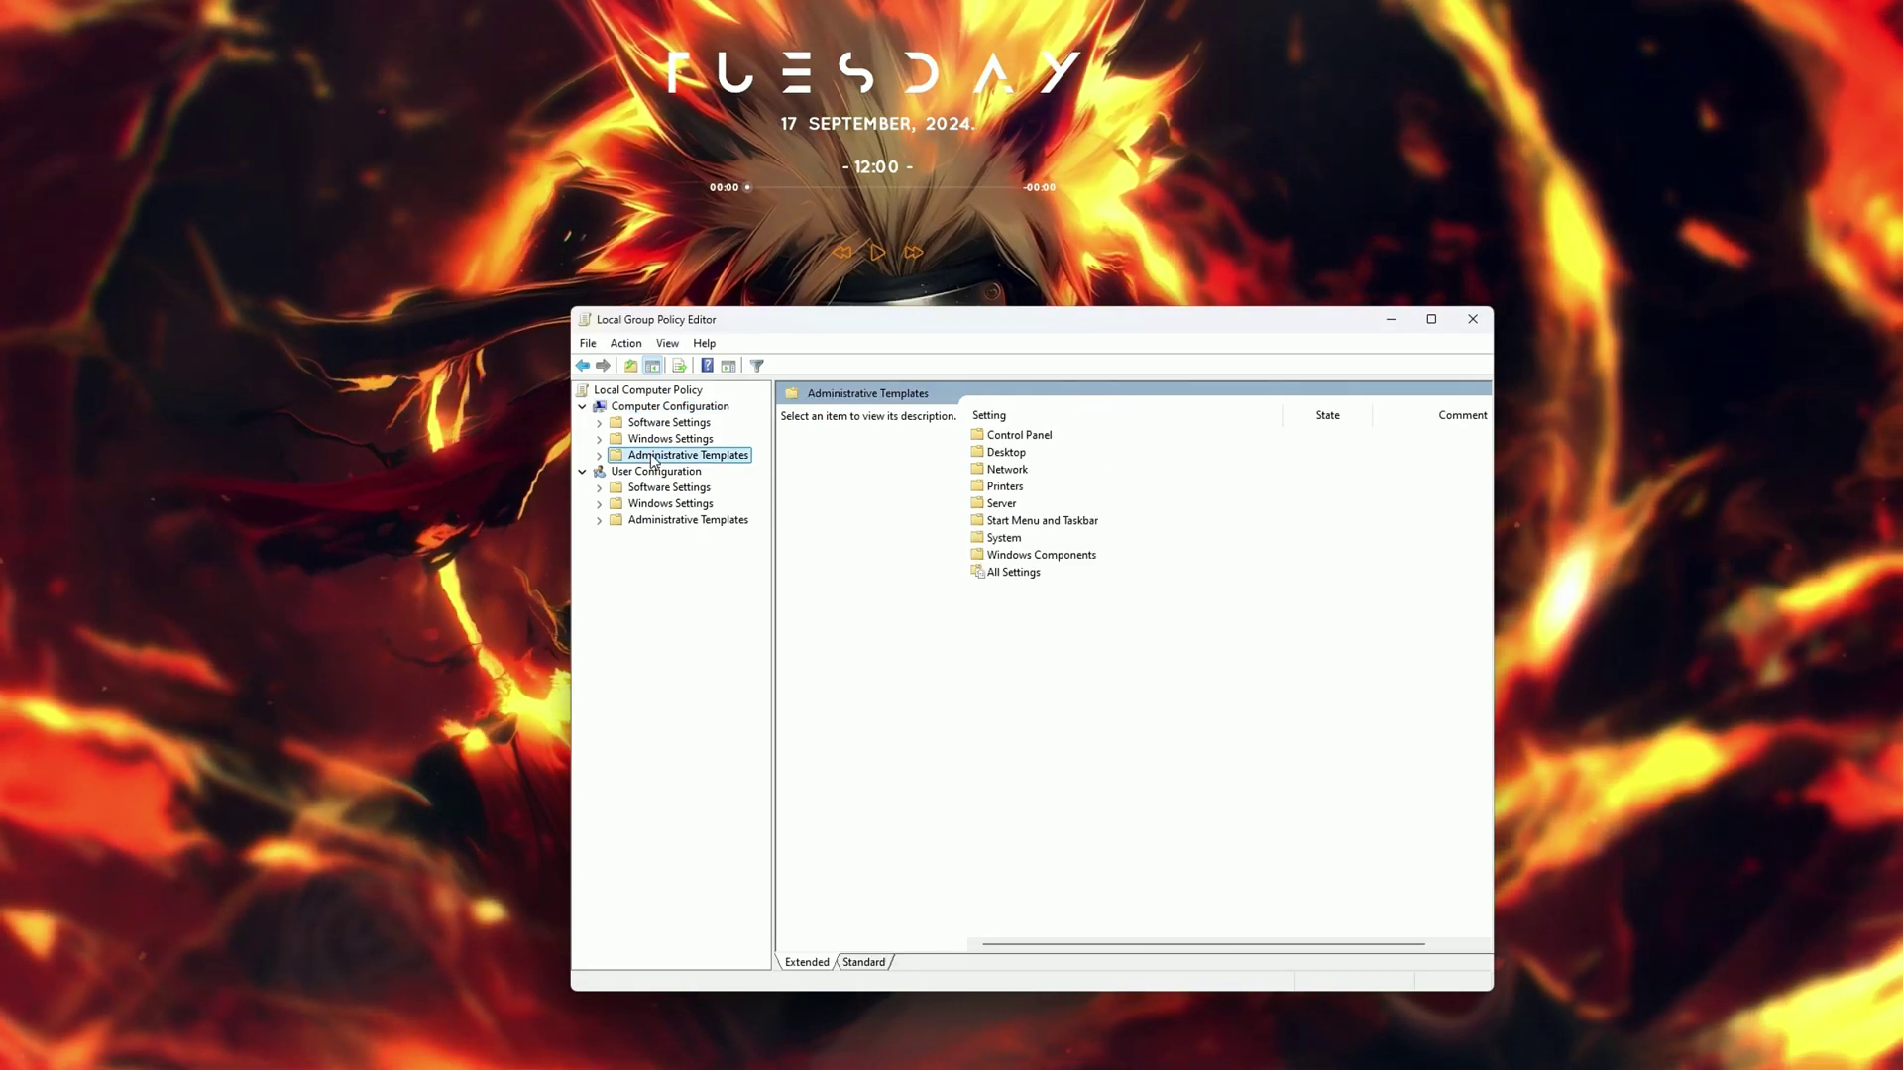
pyautogui.click(1003, 538)
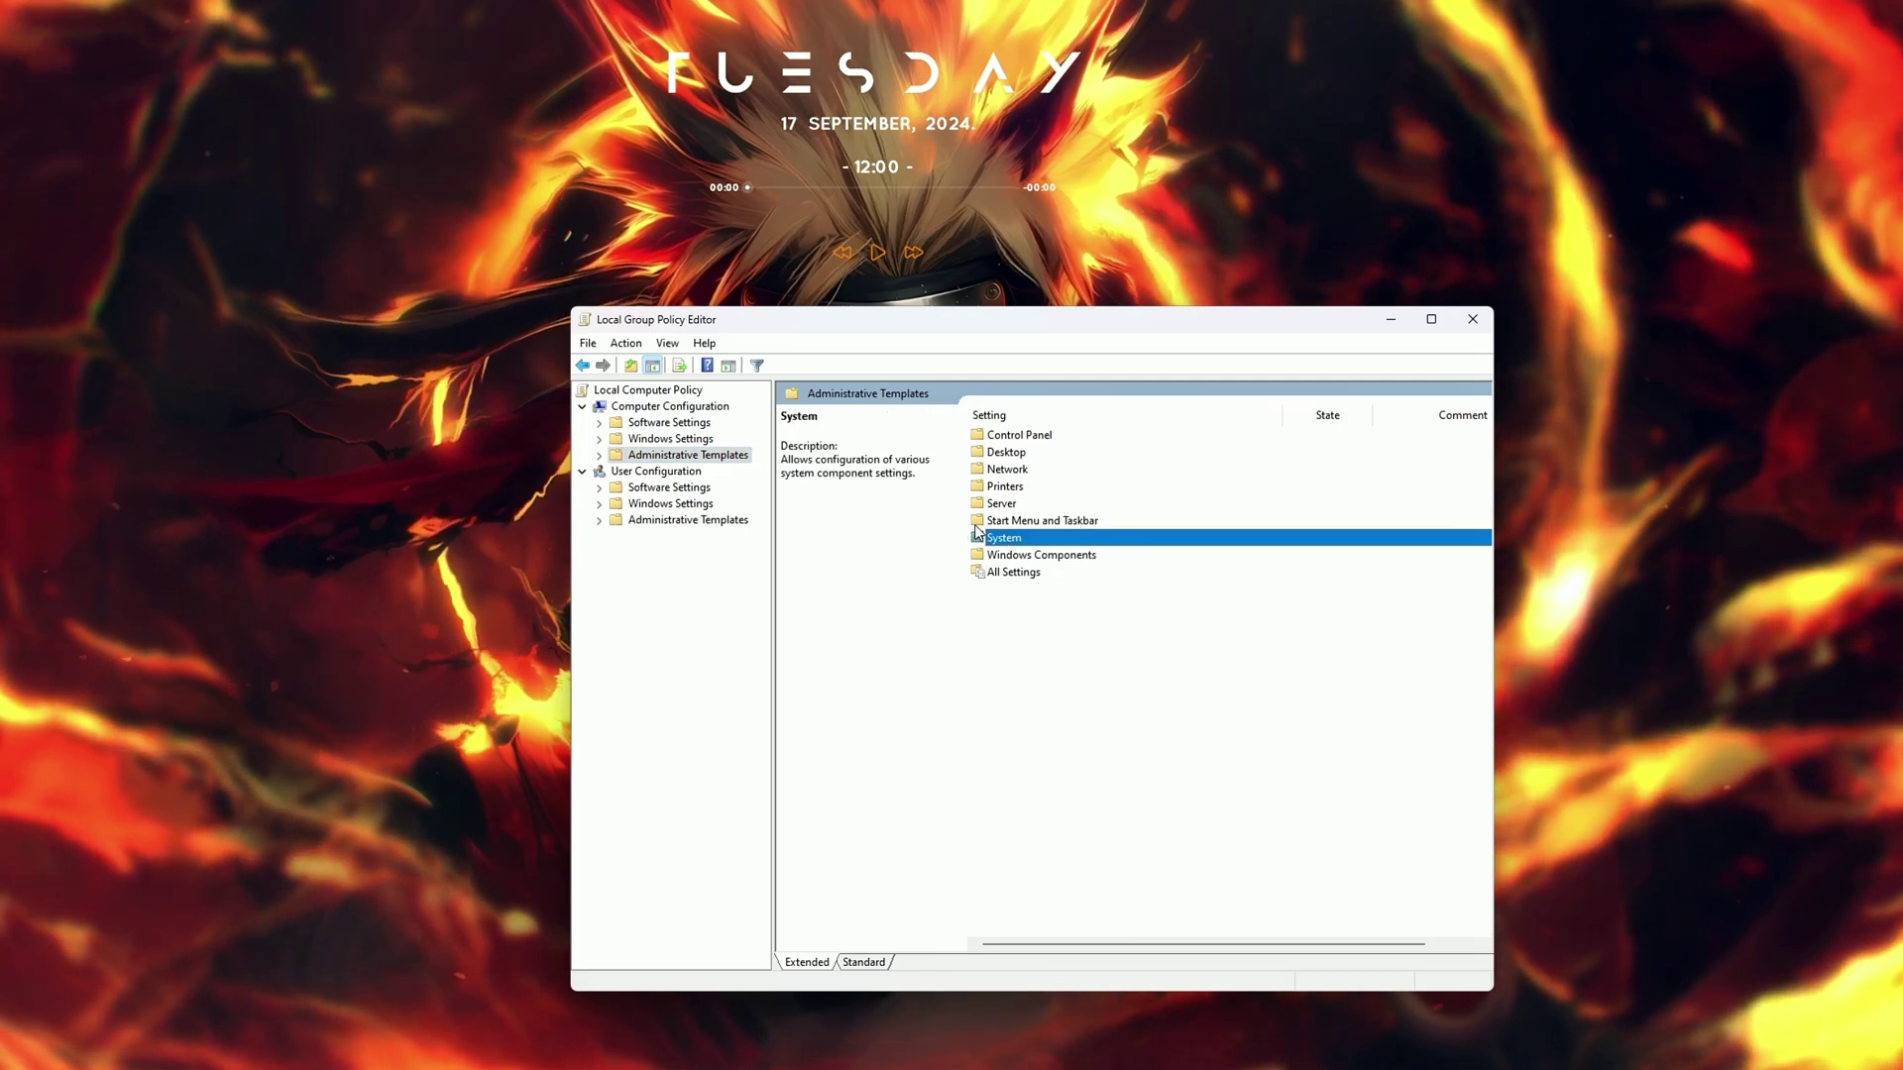
pyautogui.doubleClick(1002, 538)
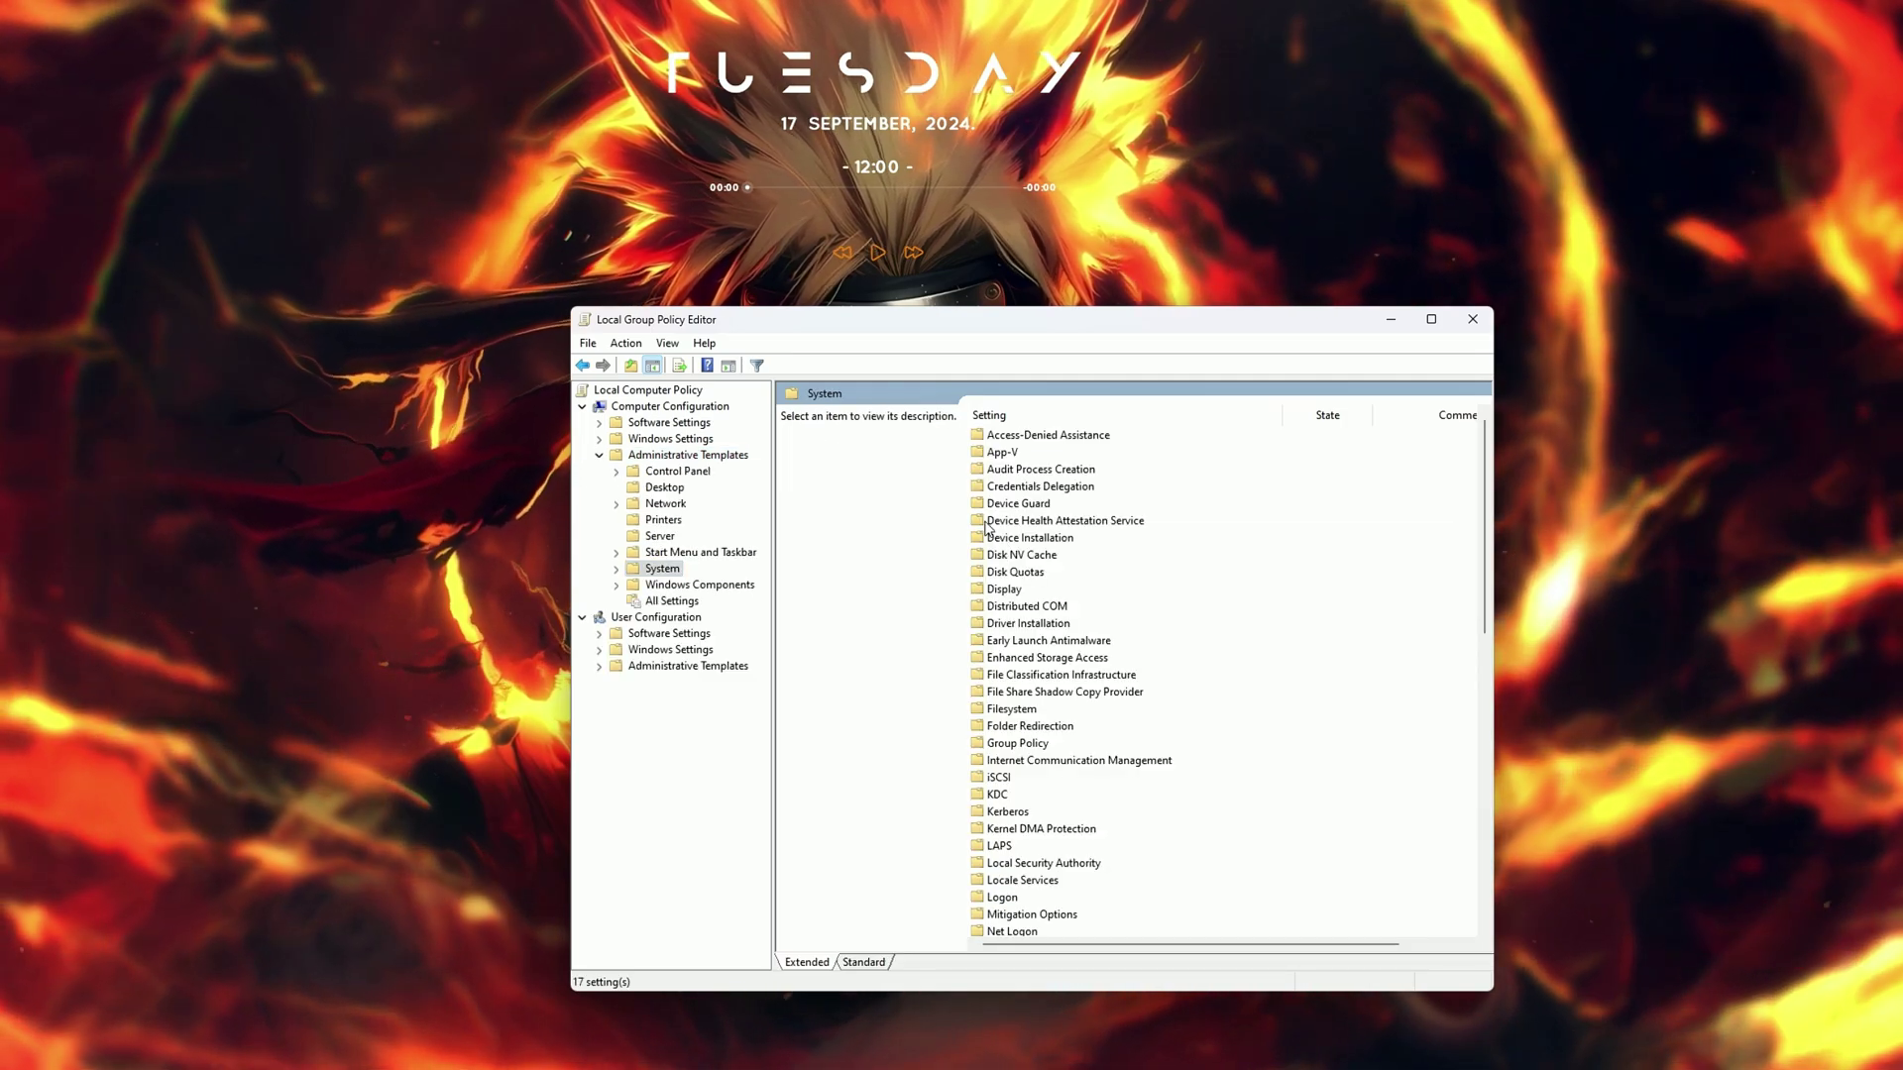
pyautogui.scroll(-10, 1028, 477)
pyautogui.click(1036, 623)
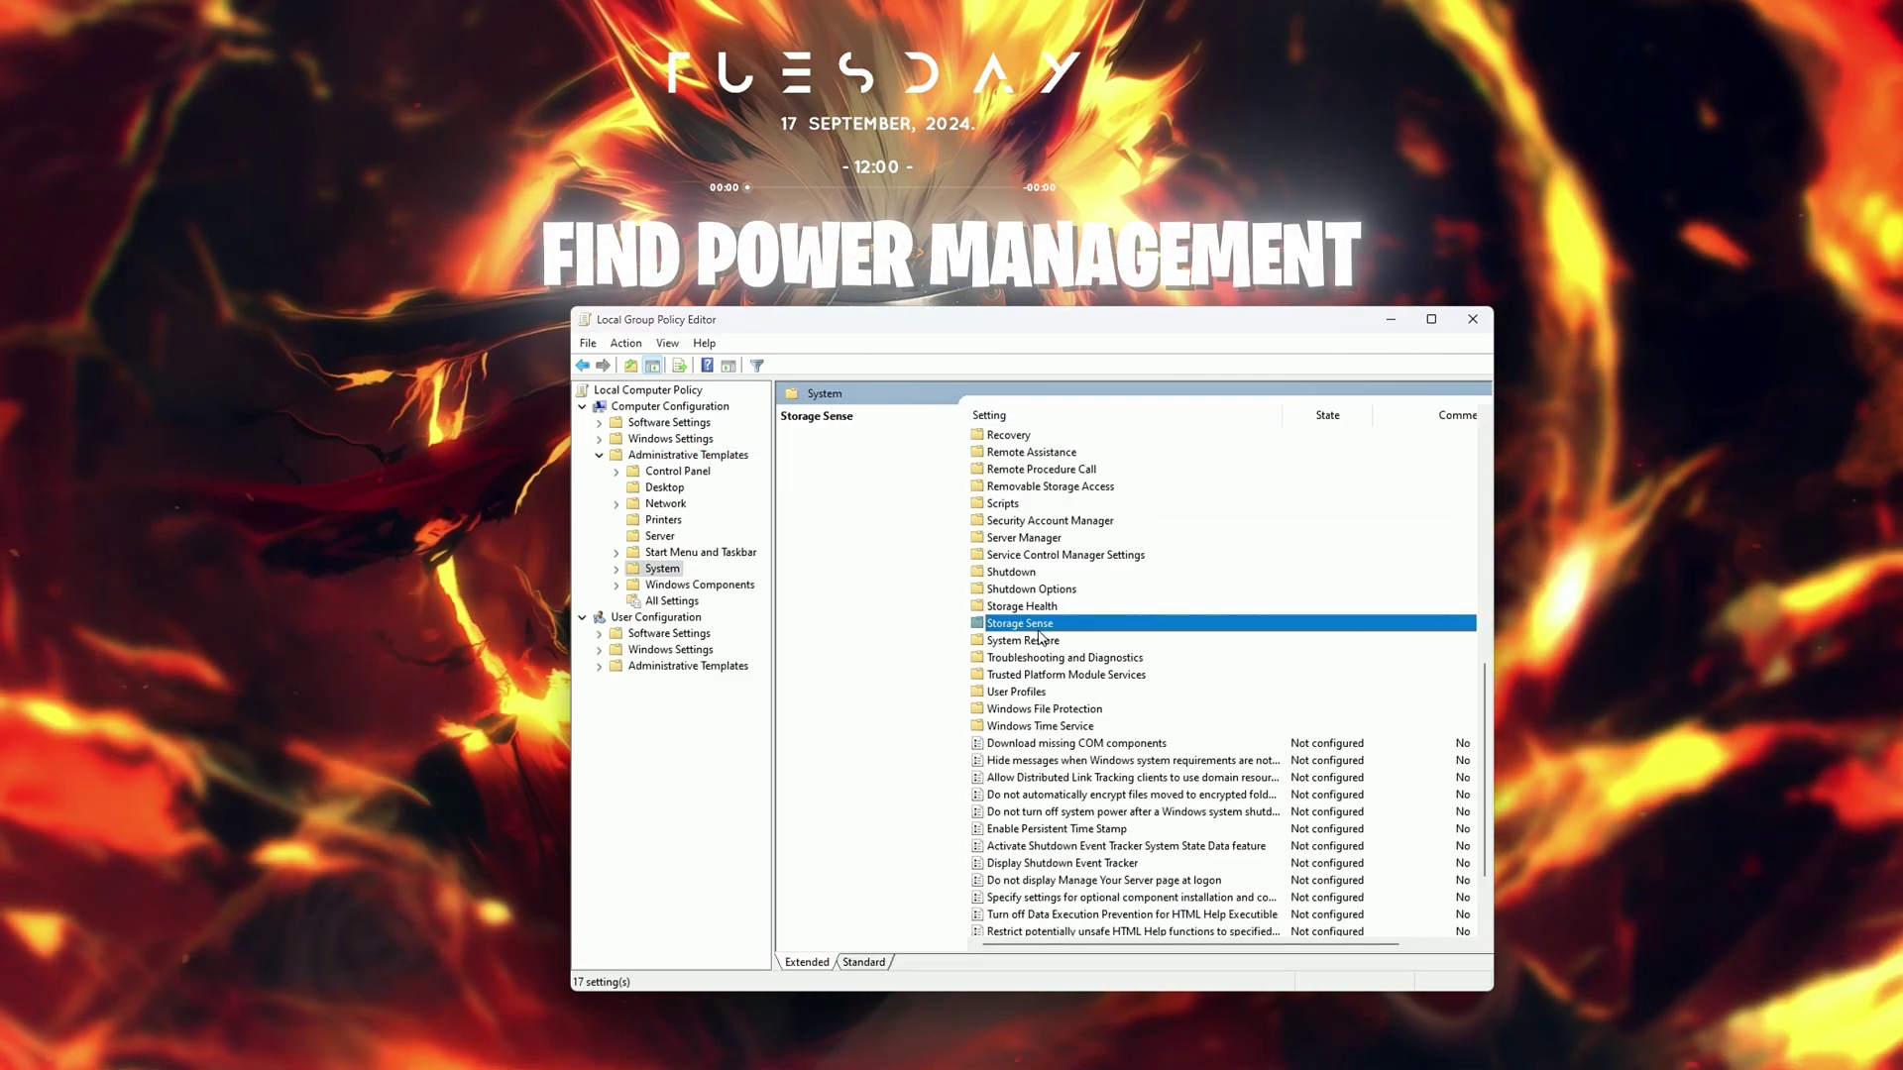
pyautogui.scroll(1, 1040, 639)
pyautogui.write('po')
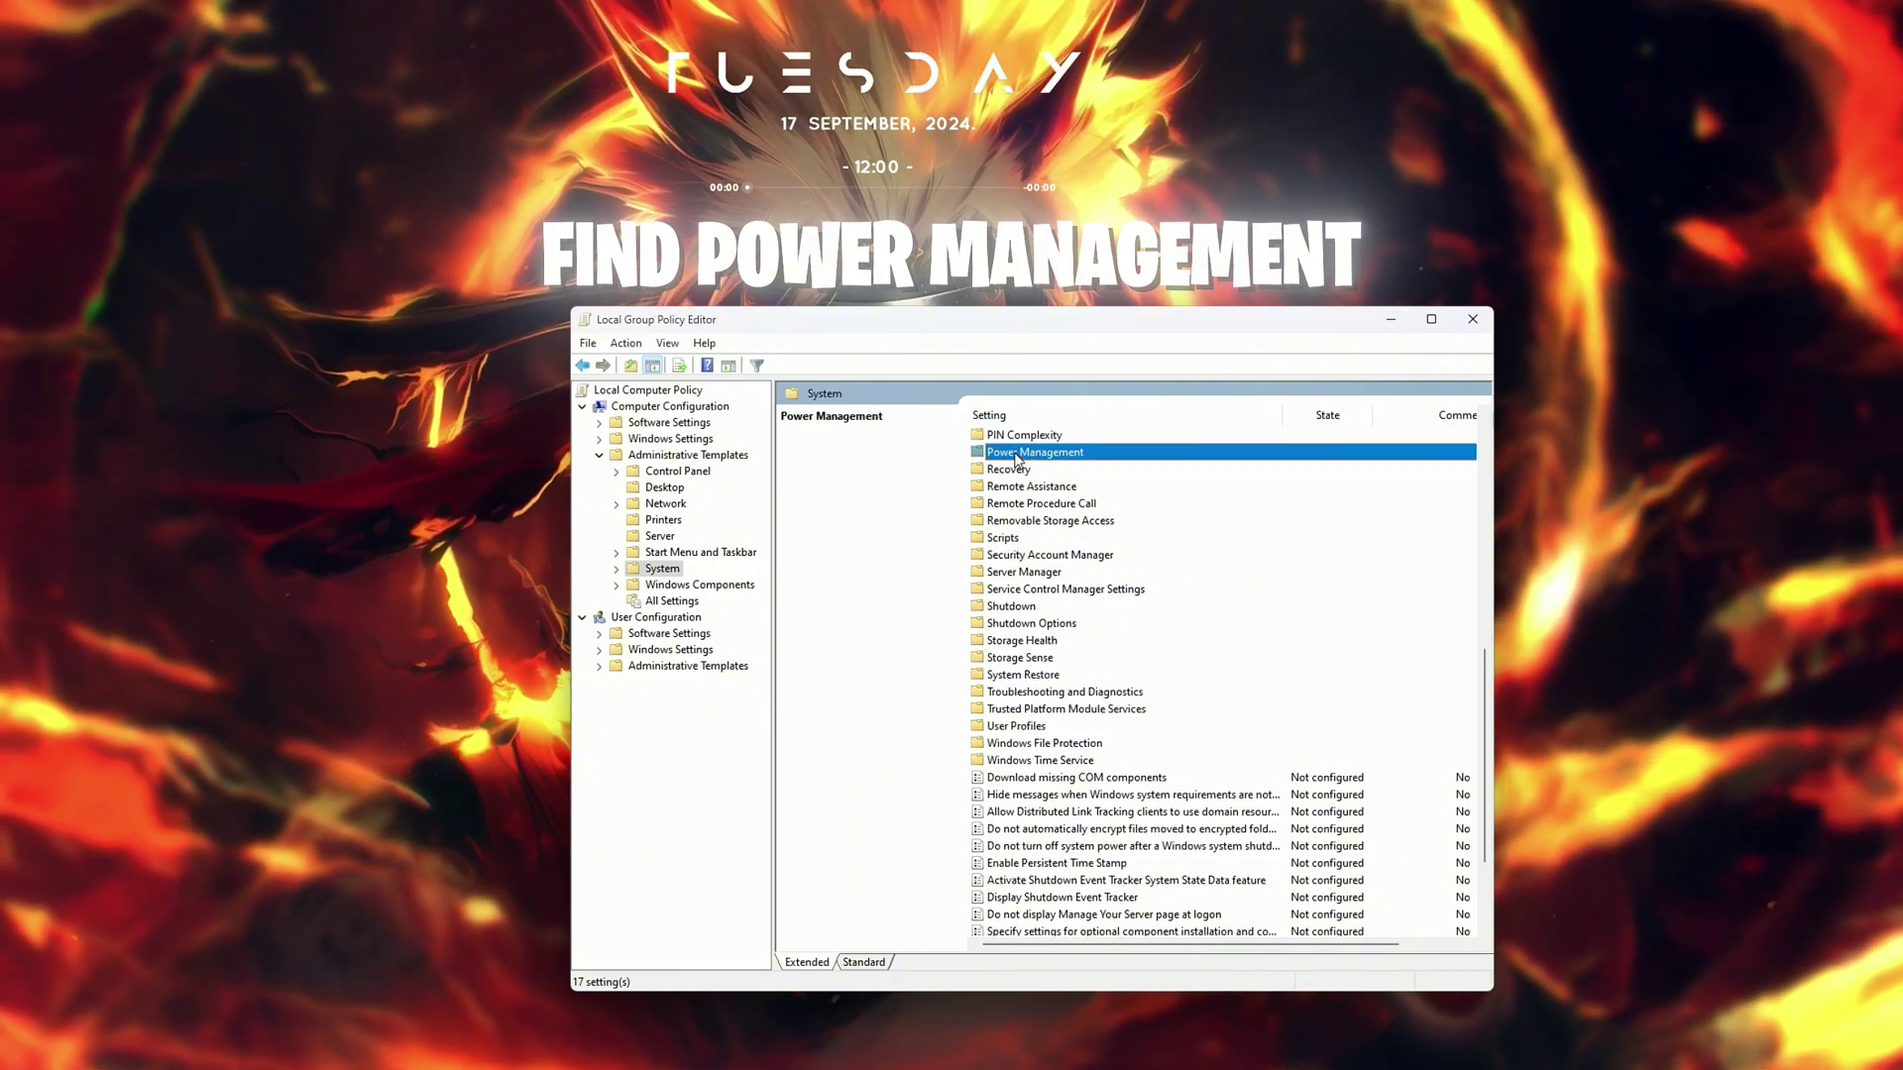
pyautogui.doubleClick(1016, 453)
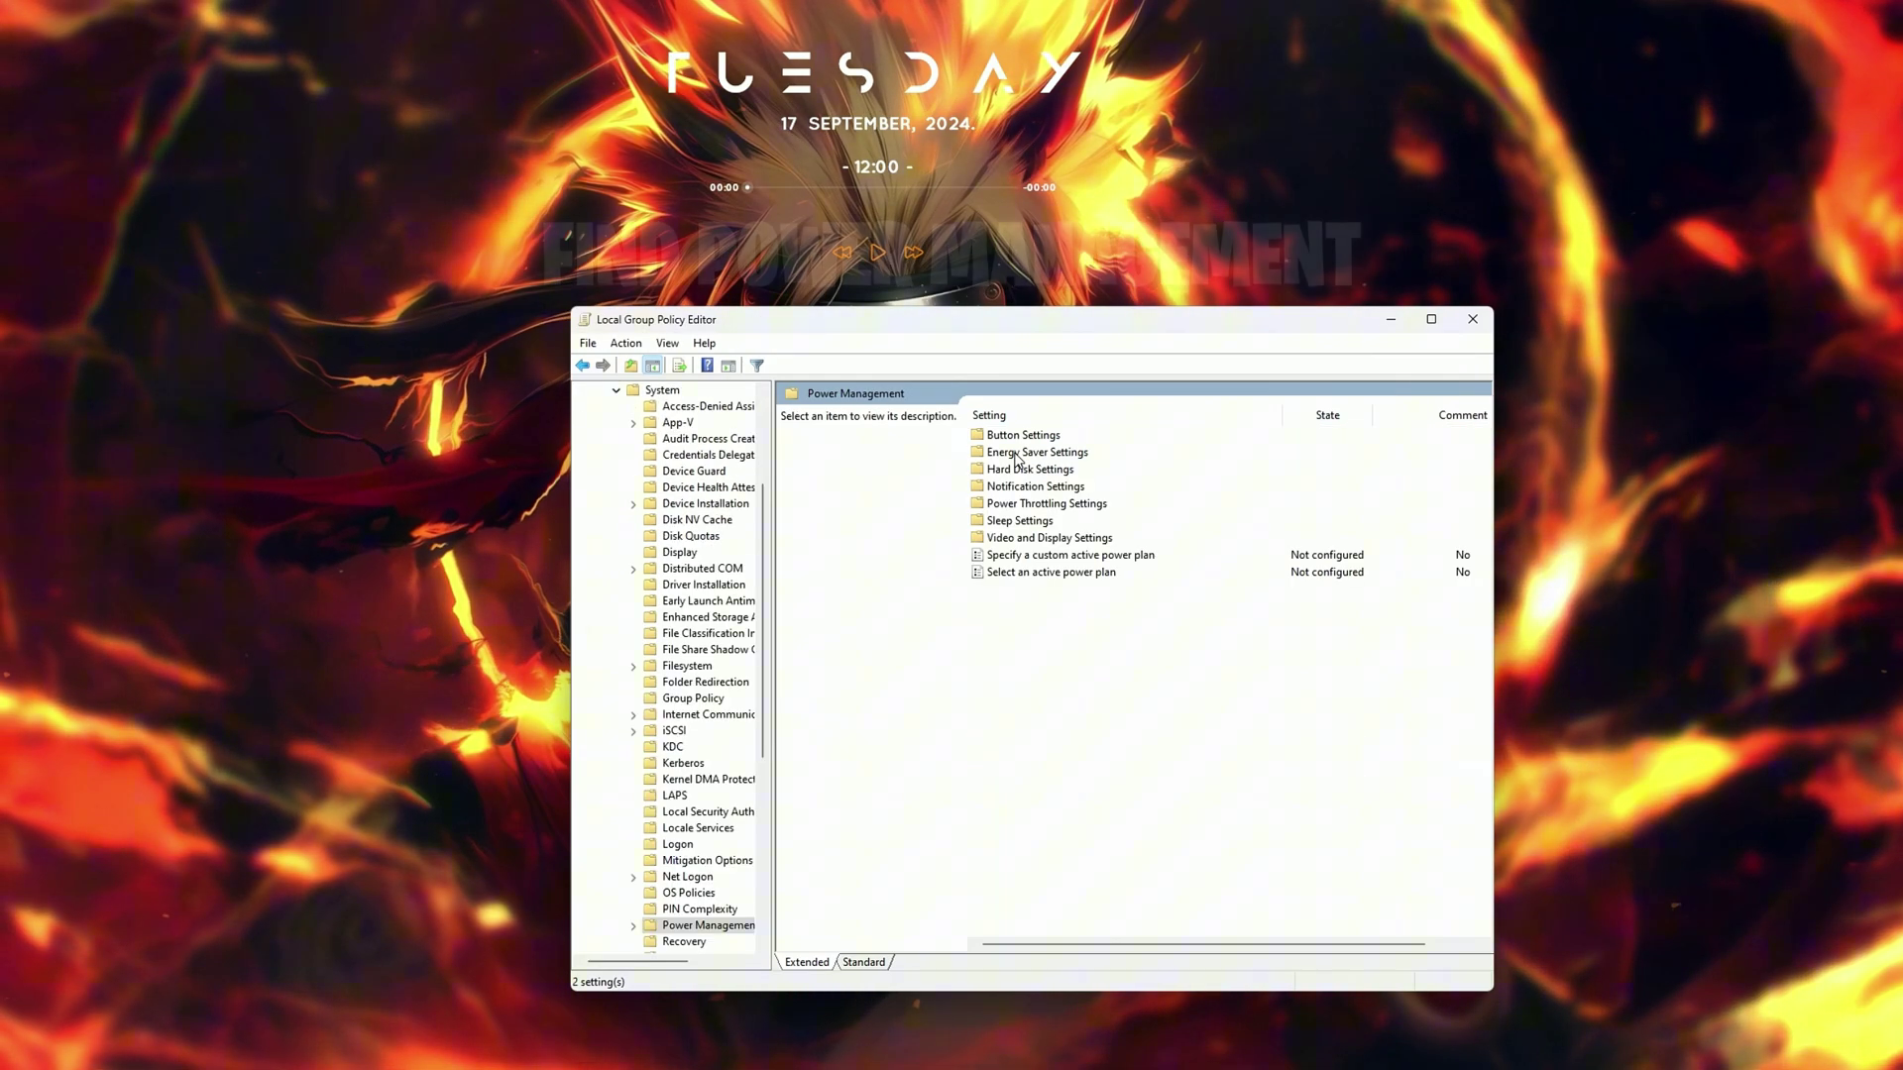
pyautogui.click(986, 506)
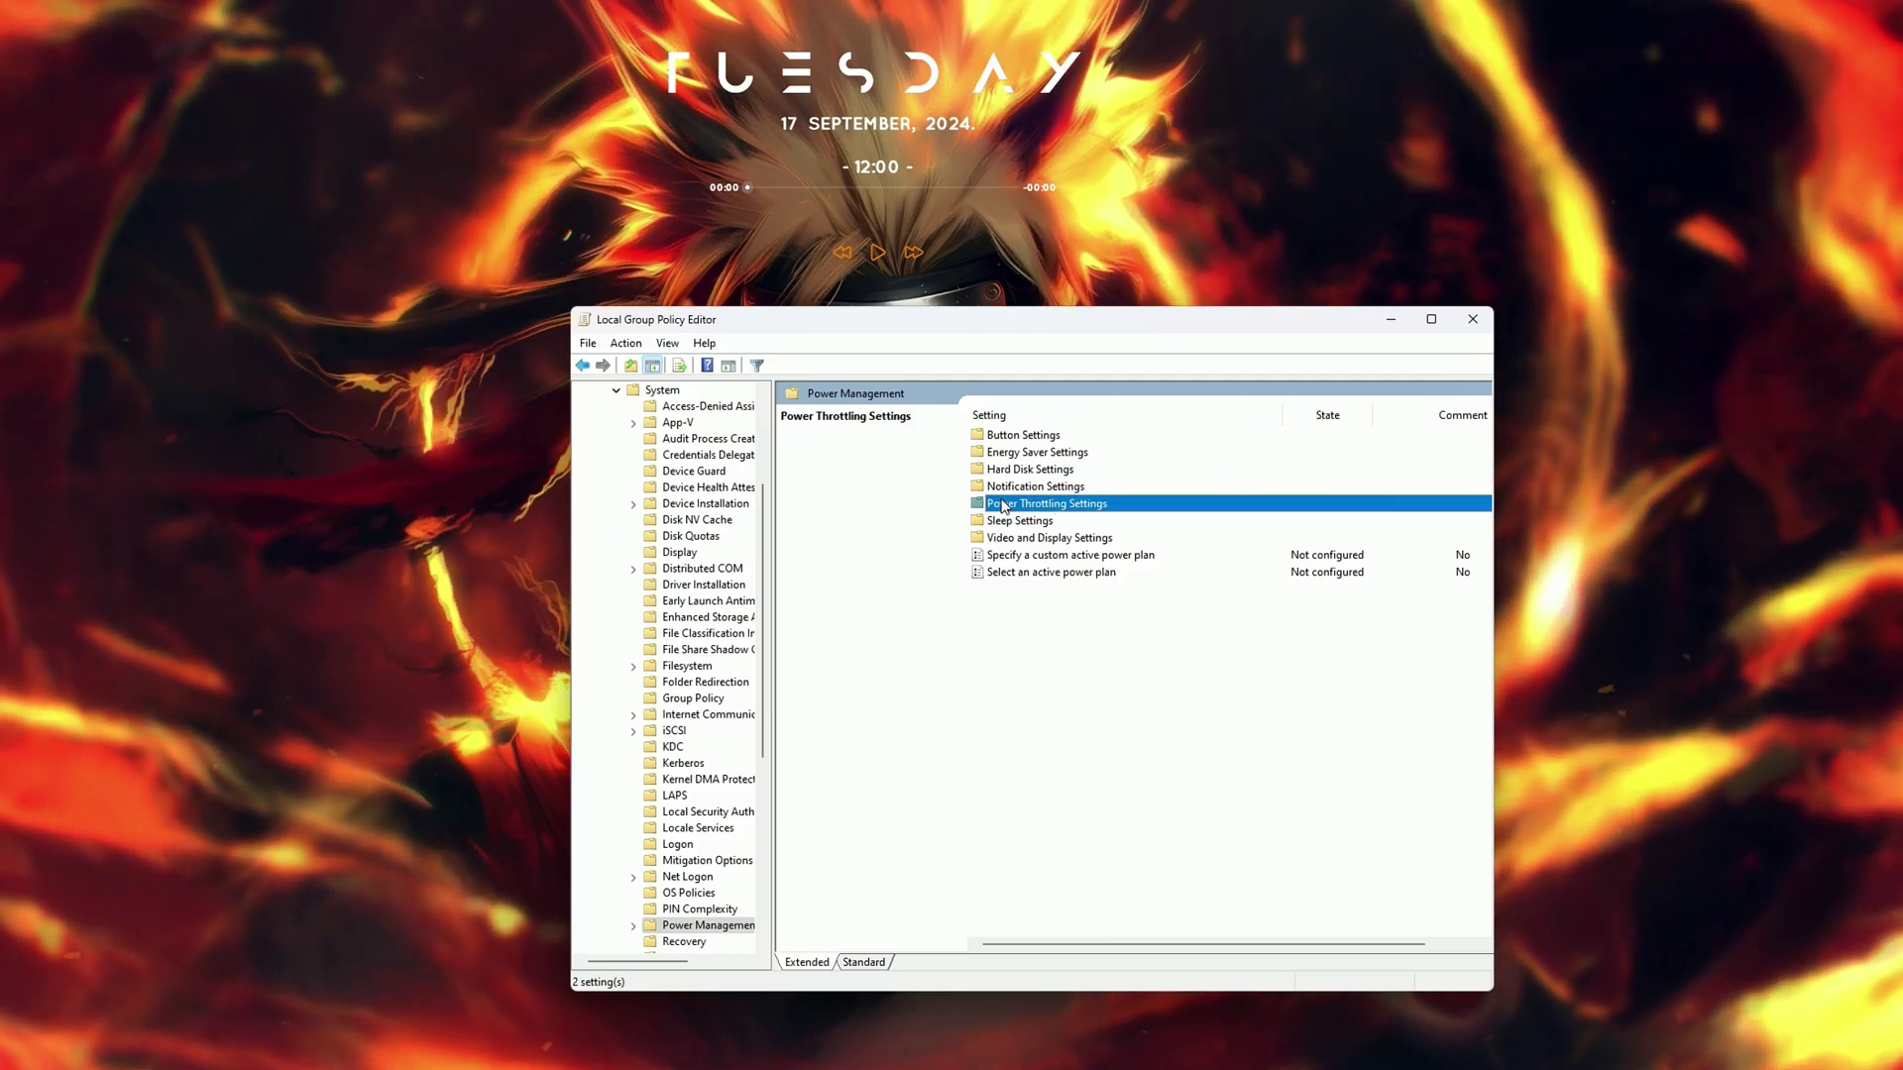
pyautogui.doubleClick(1004, 506)
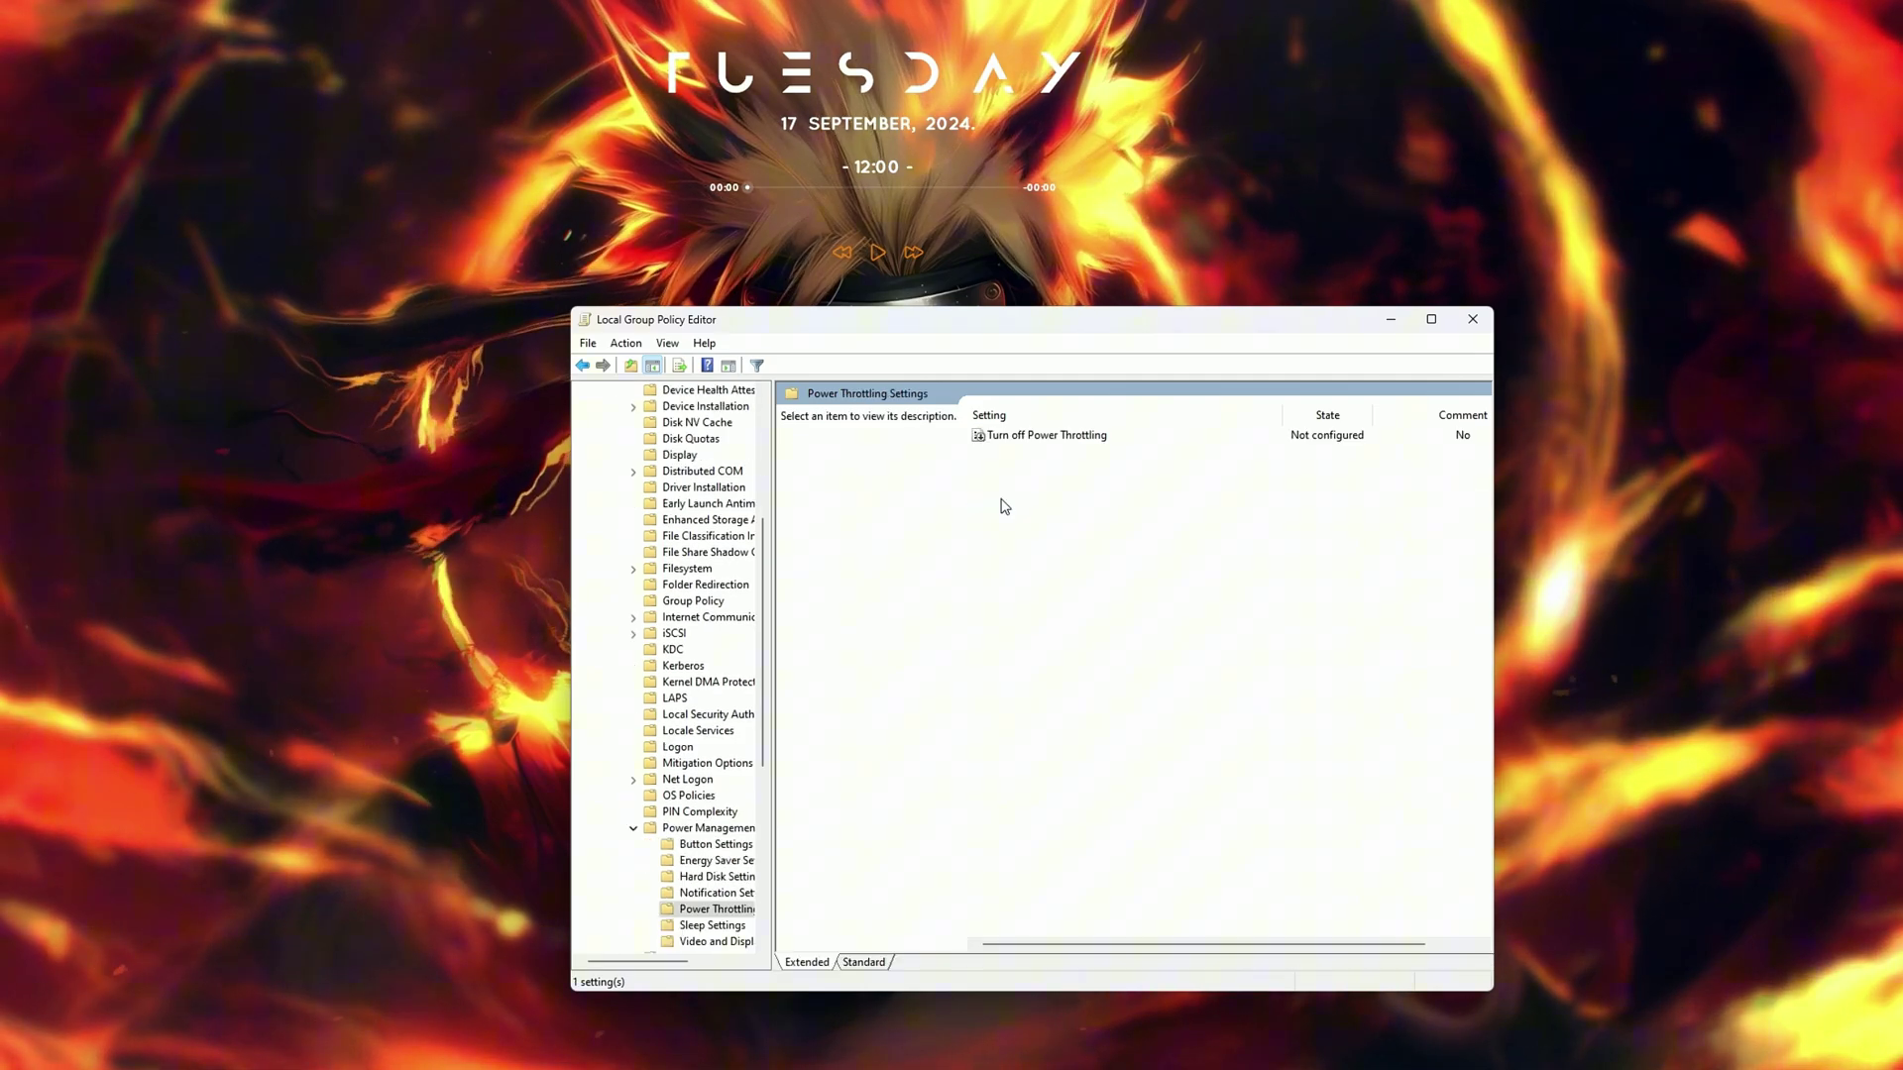
# - Enable the "Turn off Power Throttling" policy, apply it and close the Local Group Policy Editor
pyautogui.doubleClick(1005, 437)
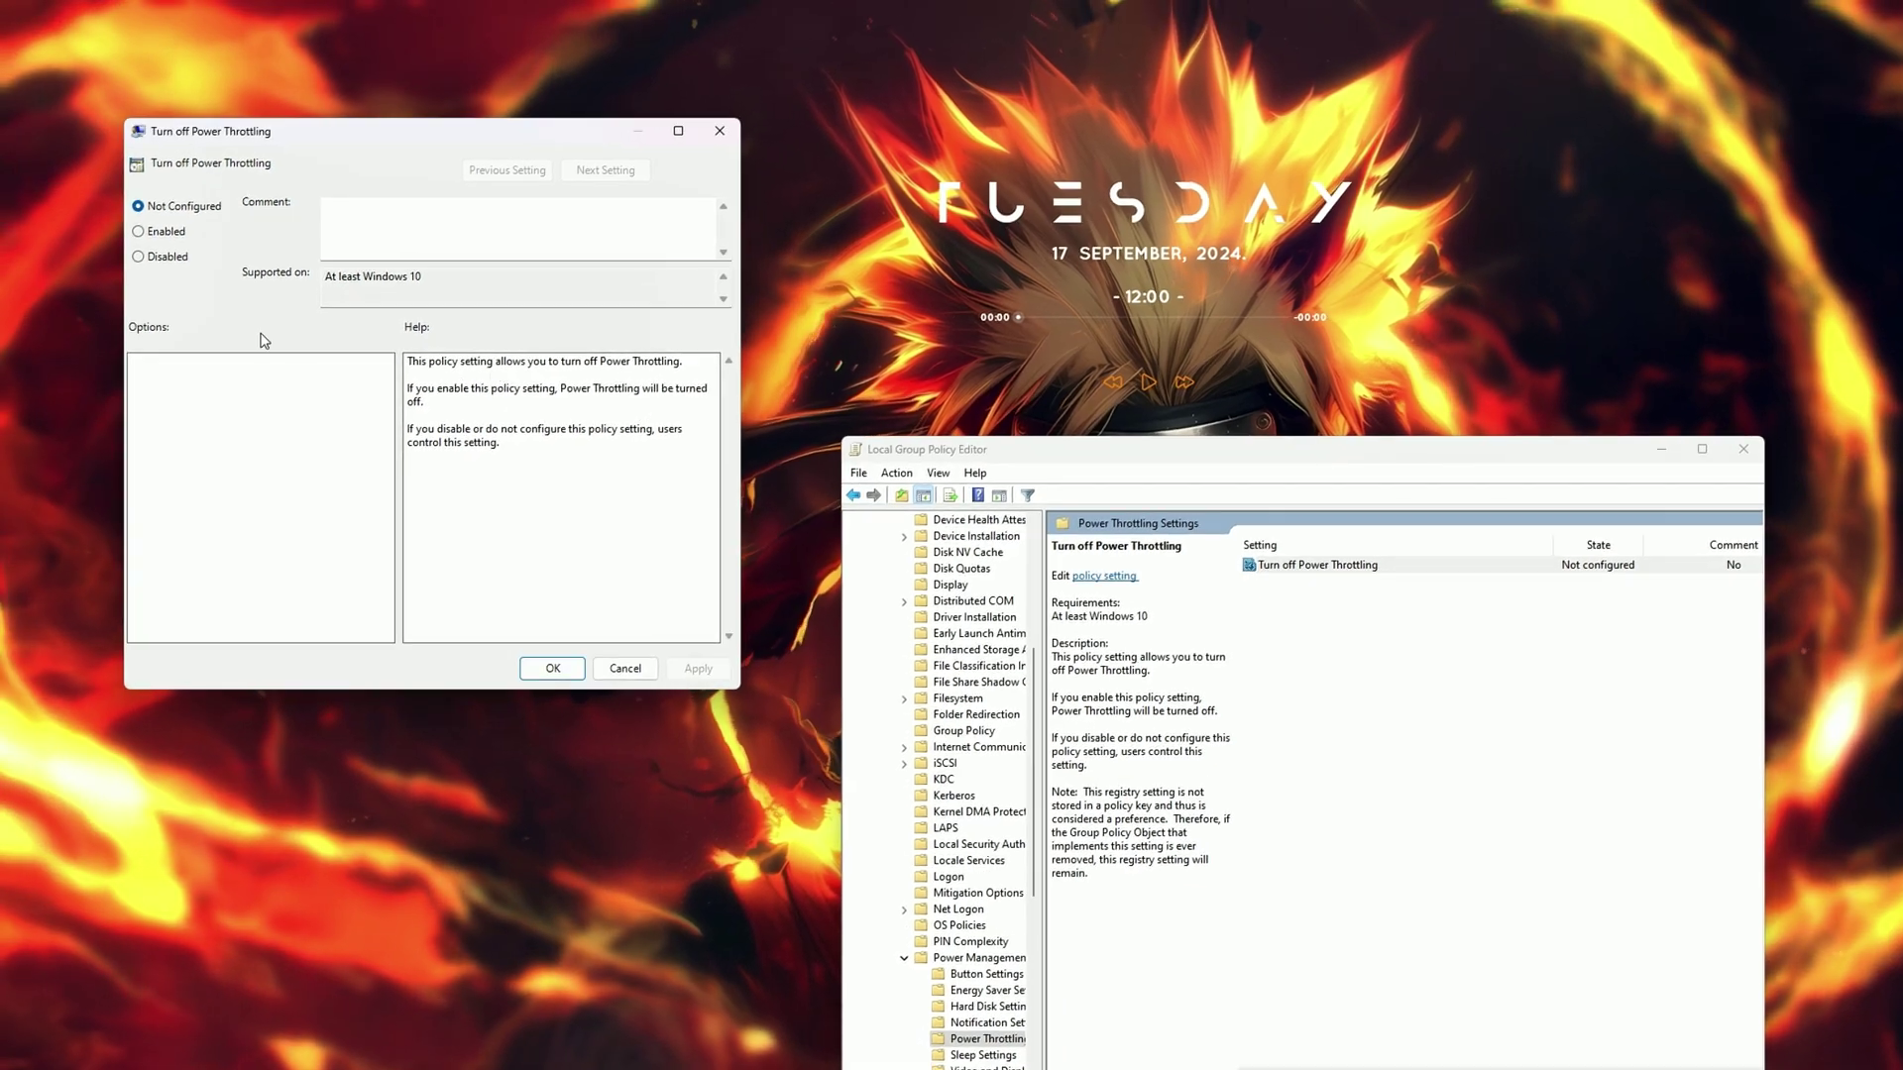
pyautogui.click(74, 201)
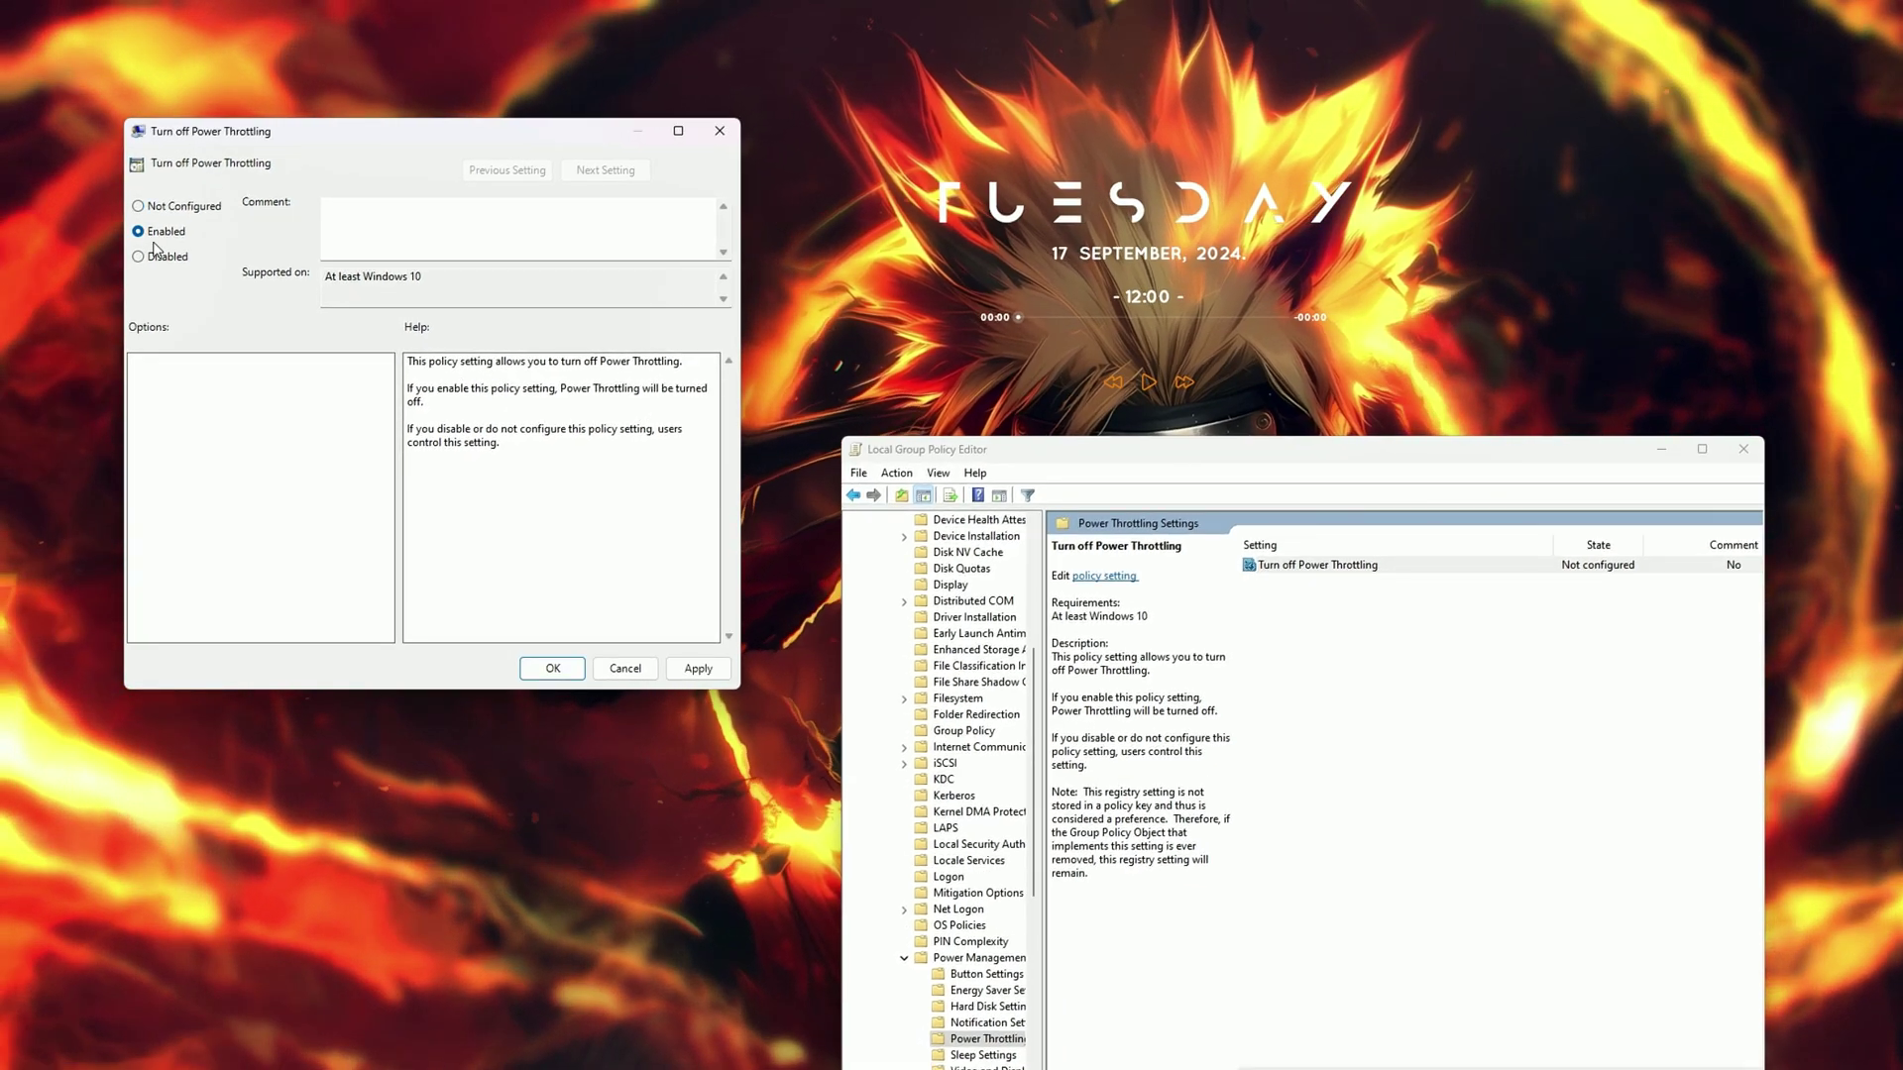
pyautogui.moveTo(357, 131); pyautogui.dragTo(1320, 480)
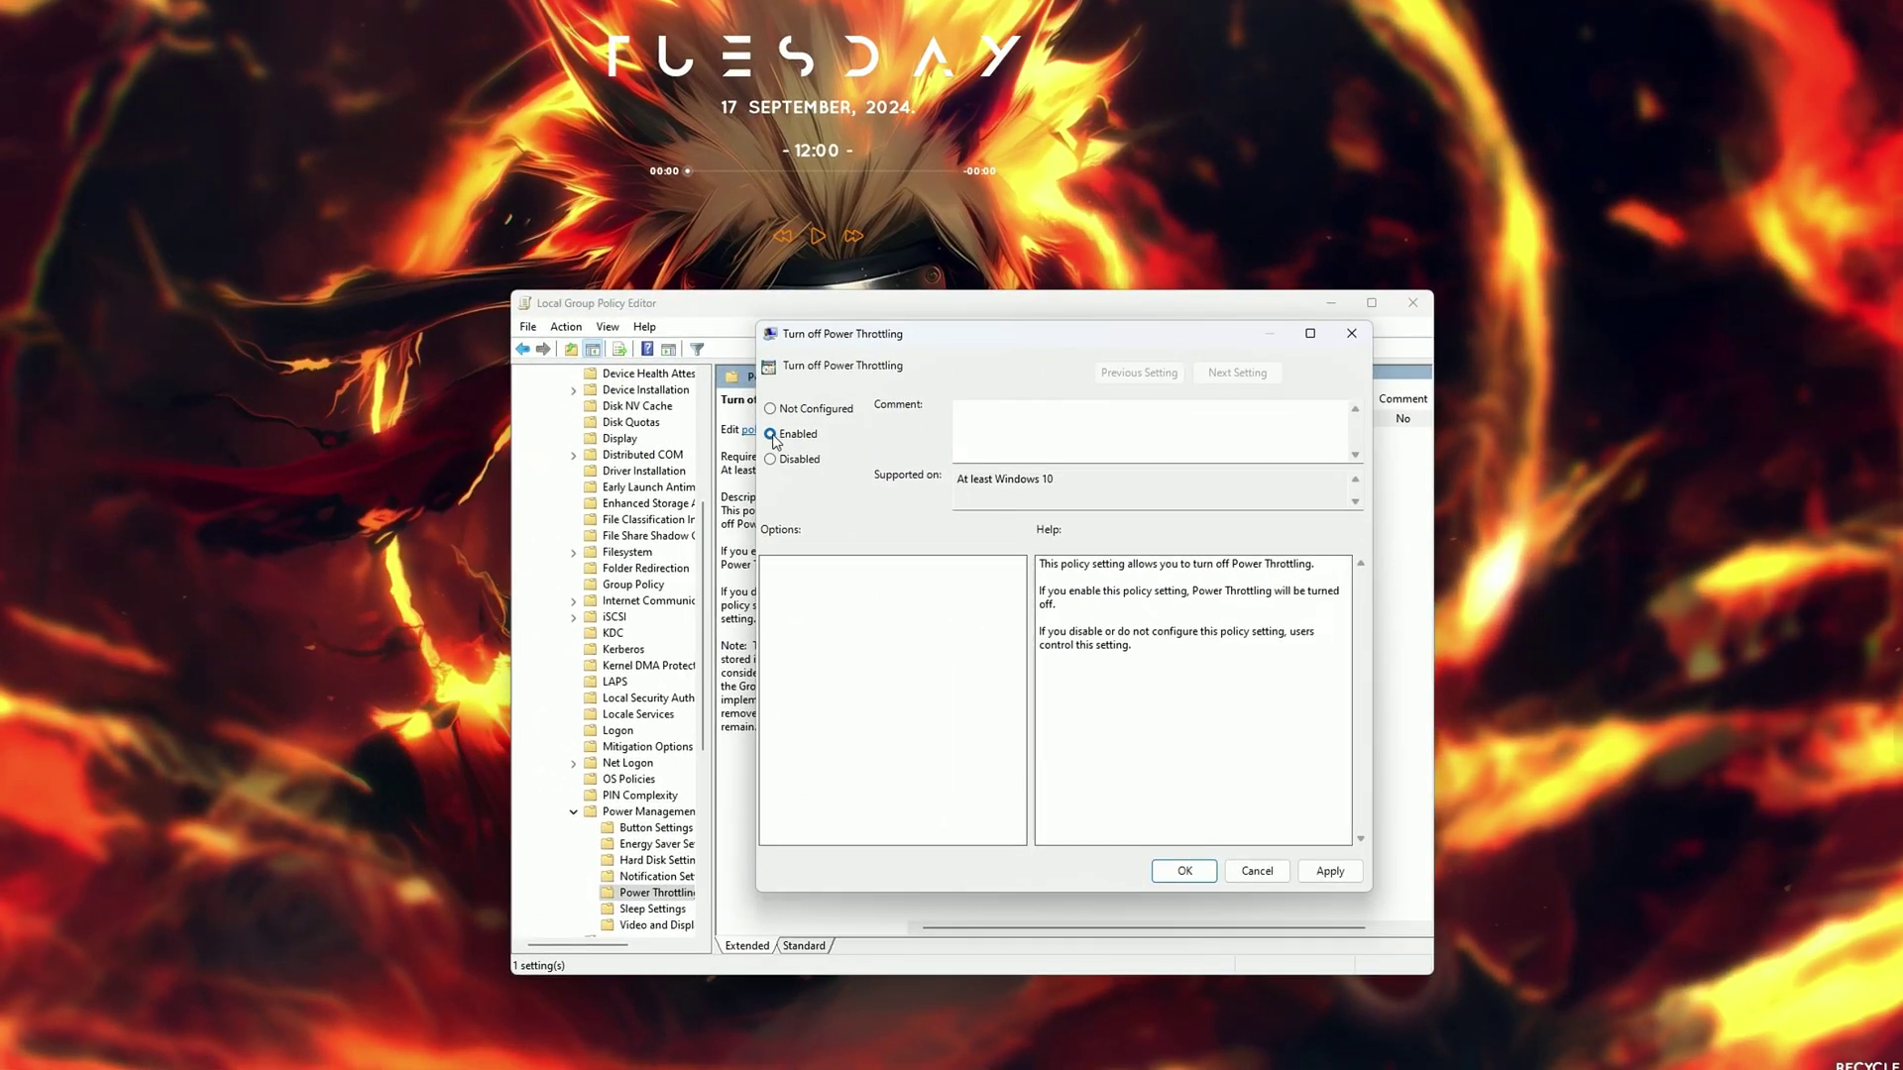
pyautogui.click(1333, 874)
pyautogui.click(1189, 874)
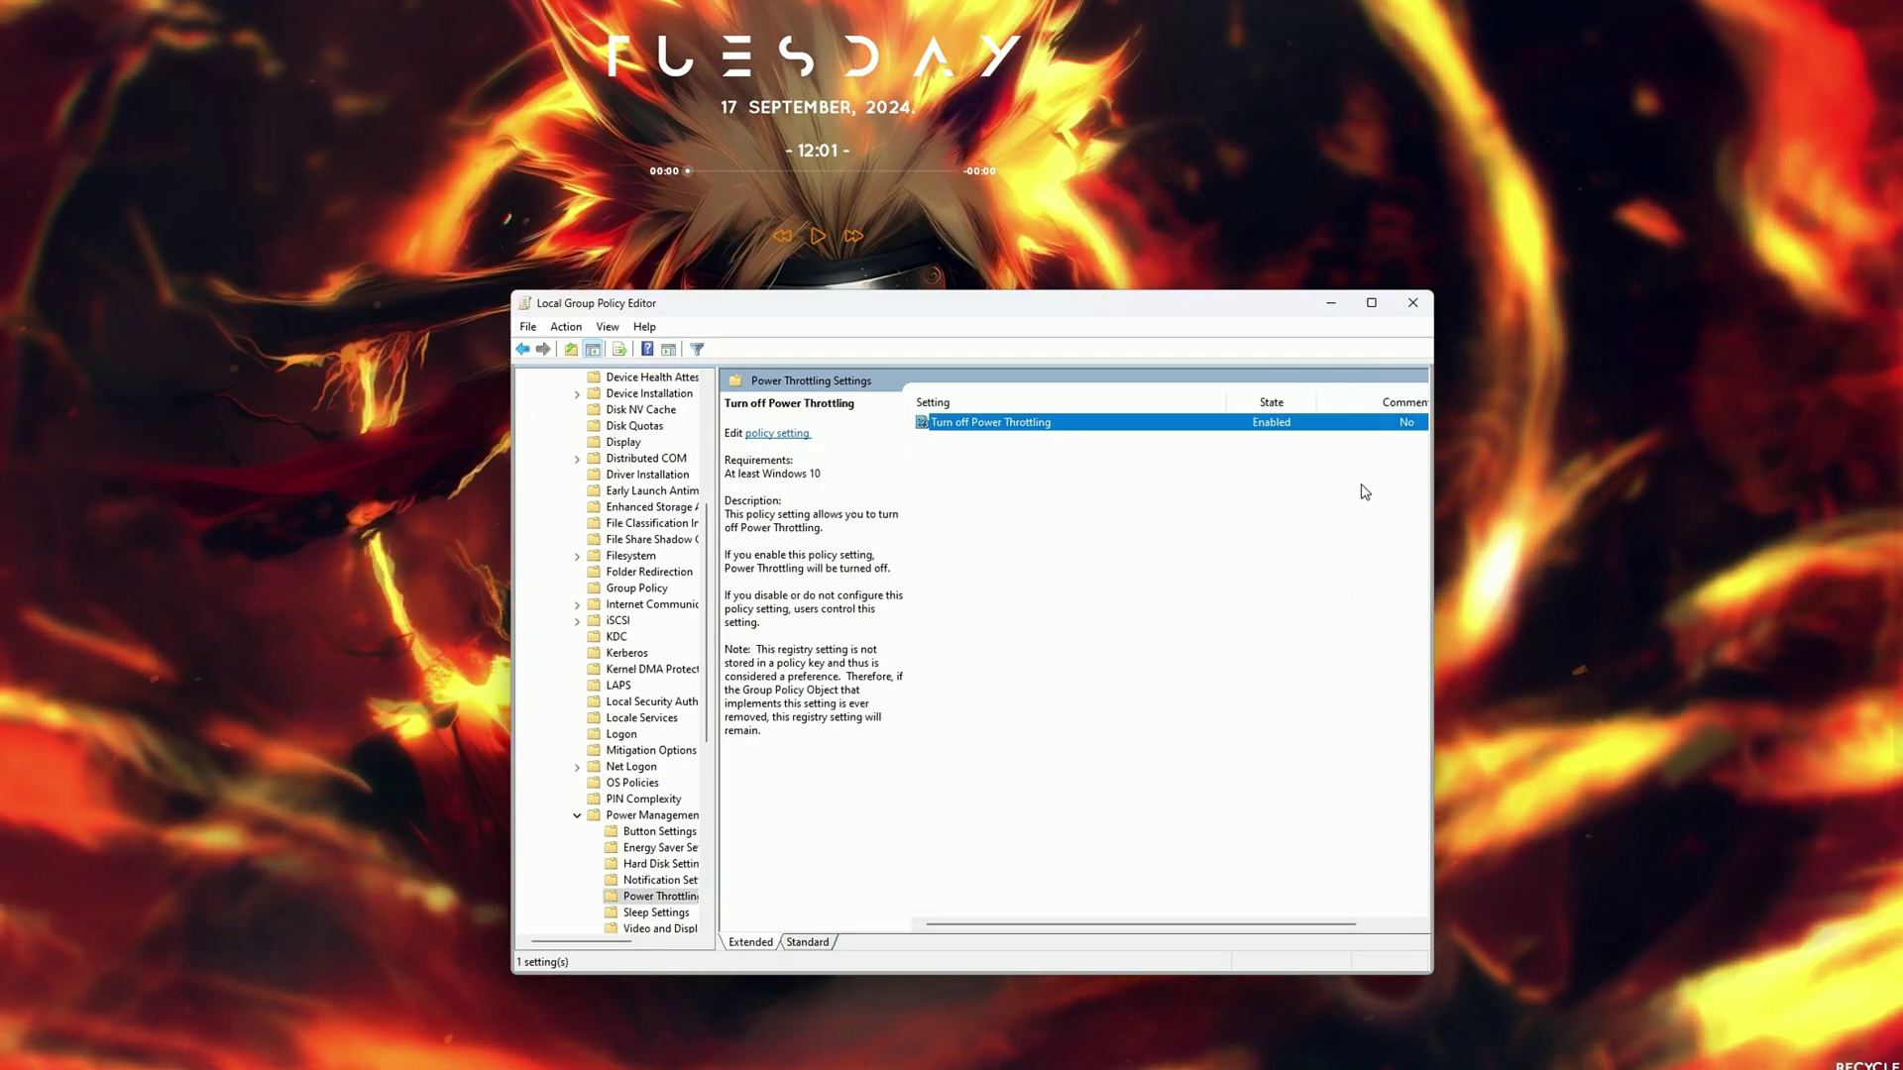
pyautogui.click(1412, 303)
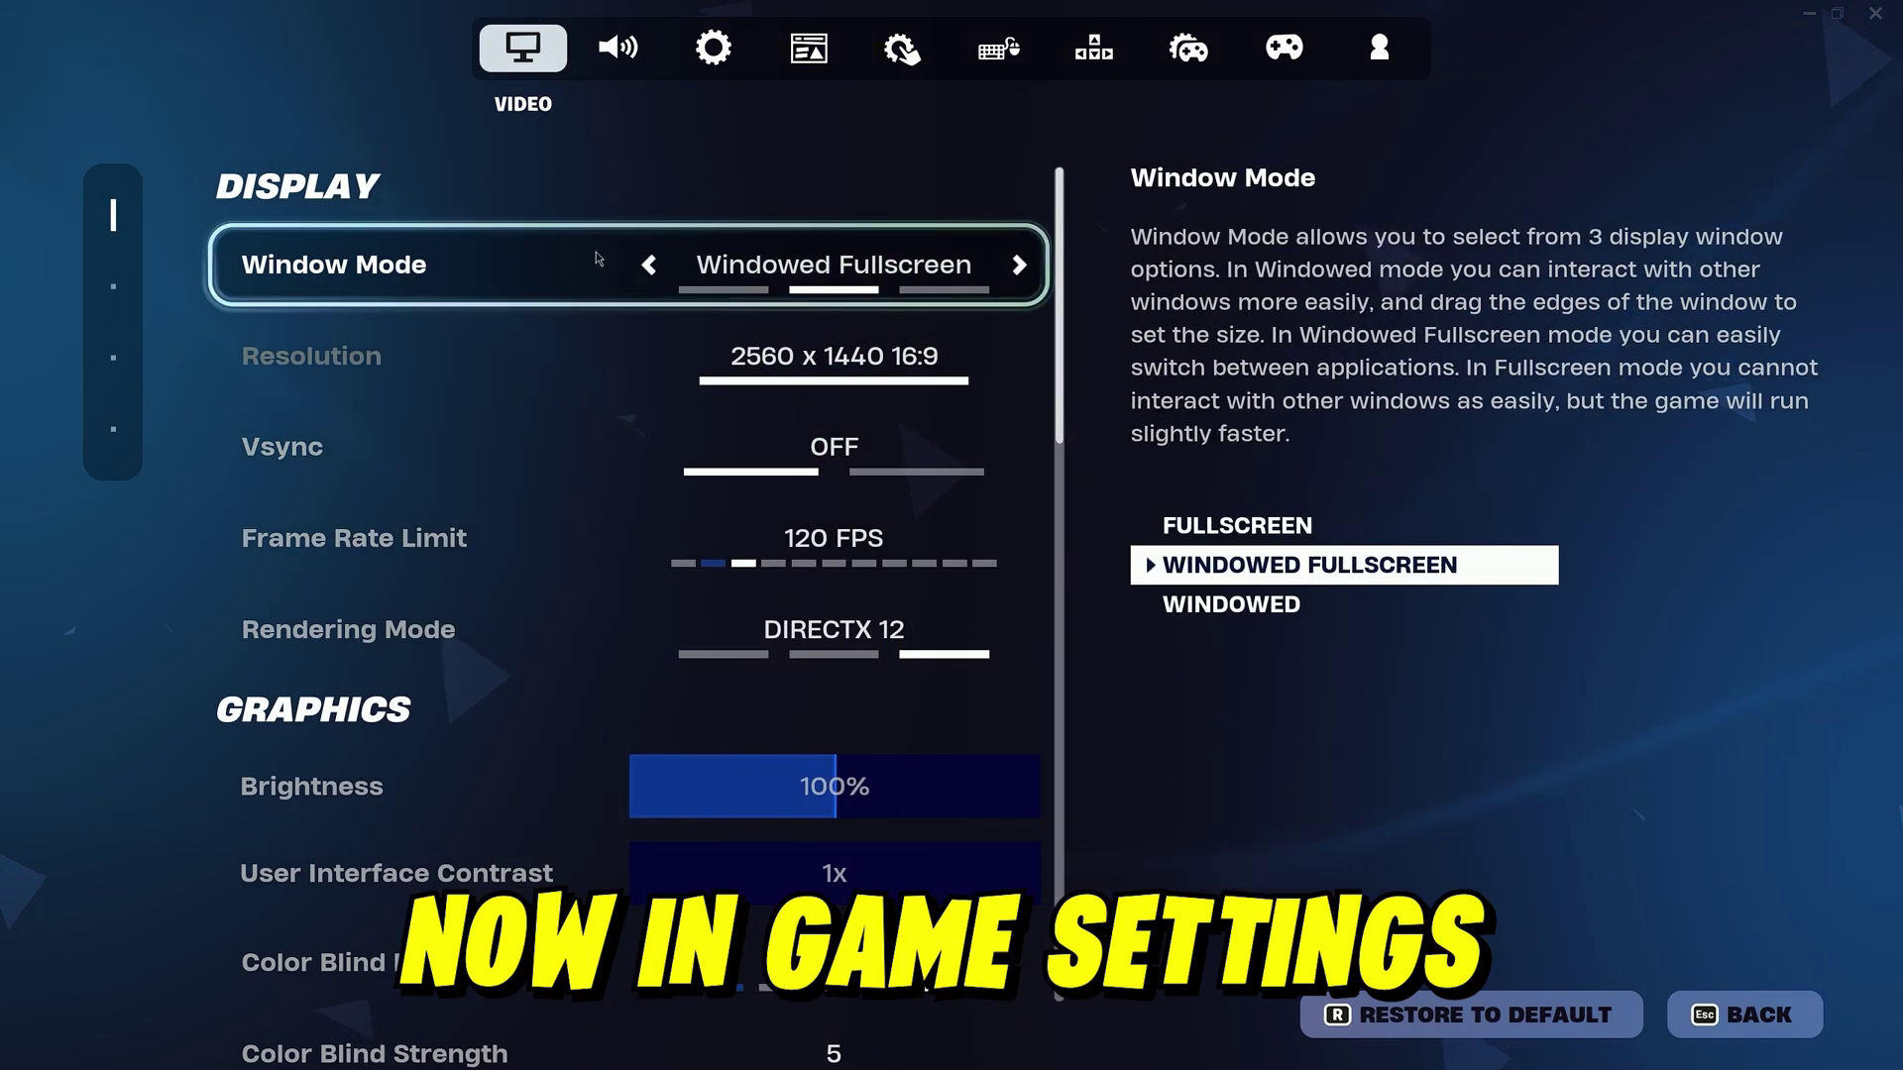
# - In Fortnite's video settings, set the window mode to Fullscreen and the resolution to 1920 x 1080 16:9
pyautogui.click(650, 266)
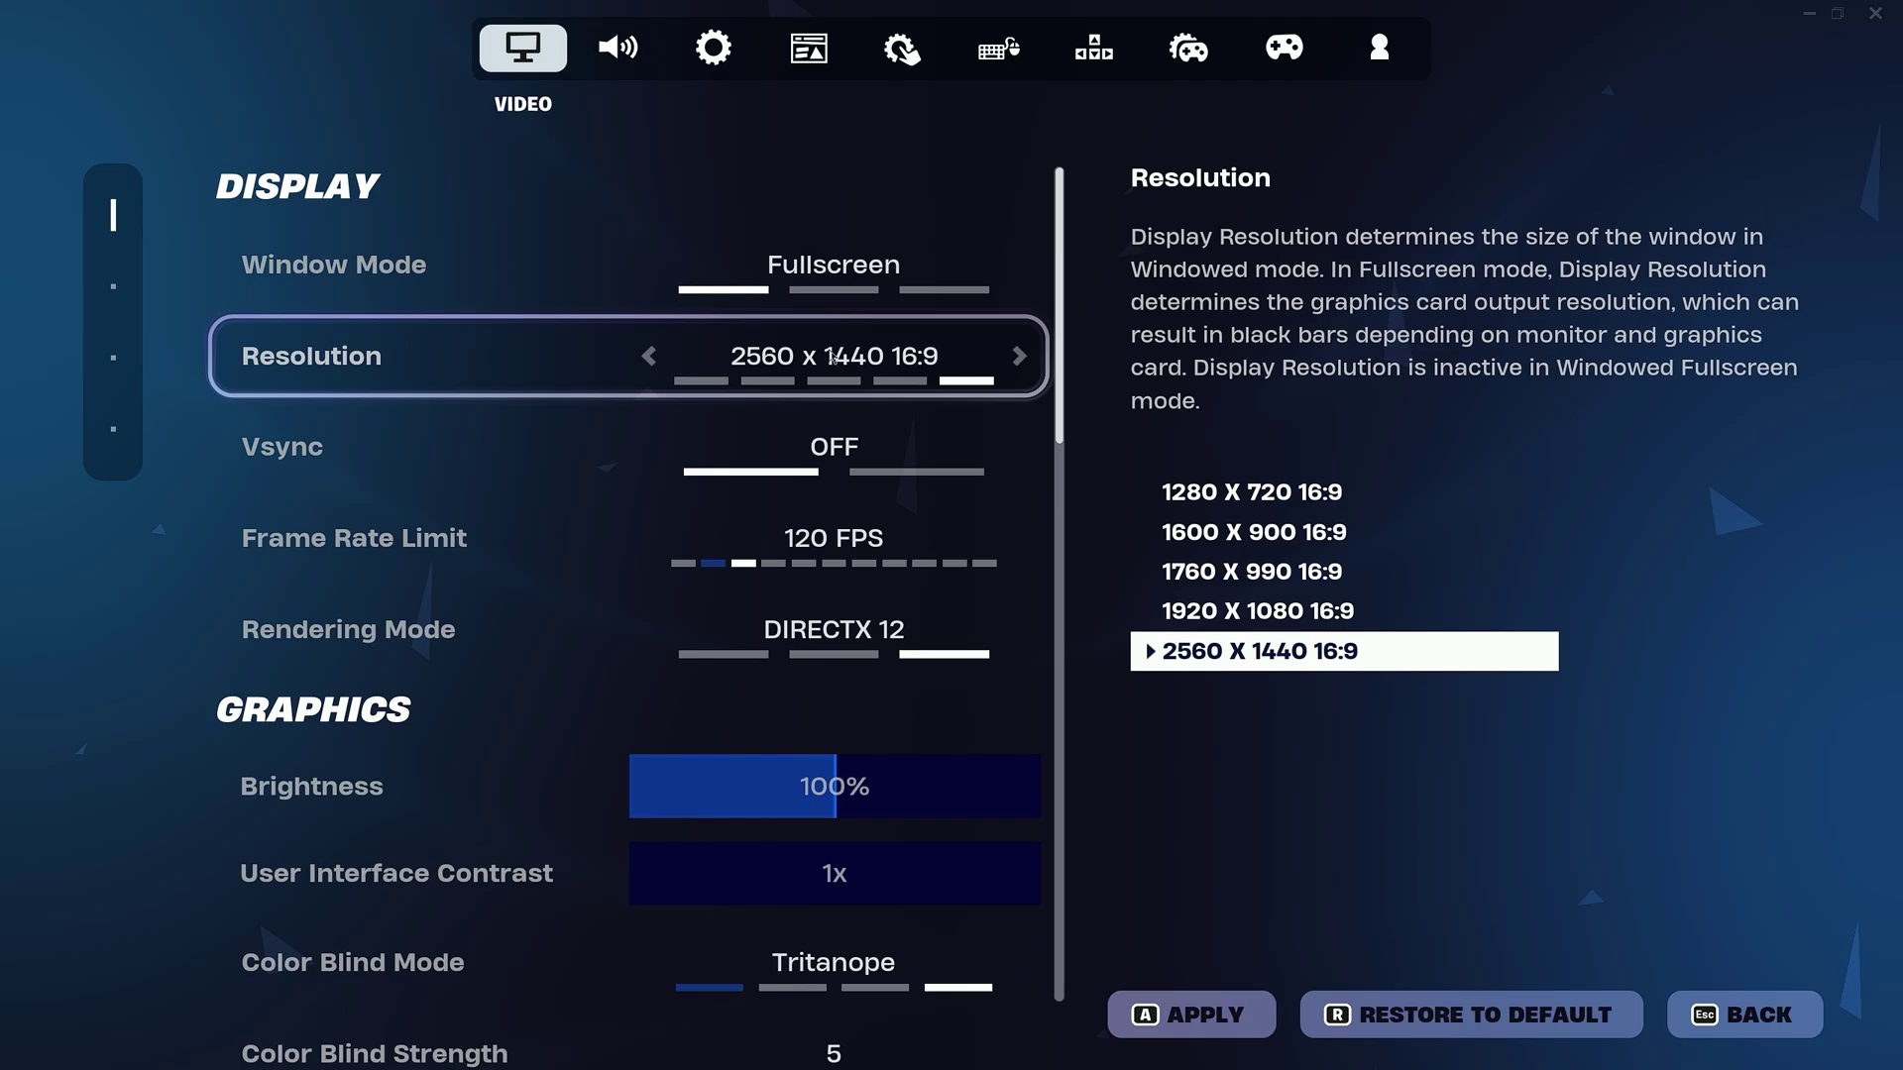
pyautogui.click(650, 357)
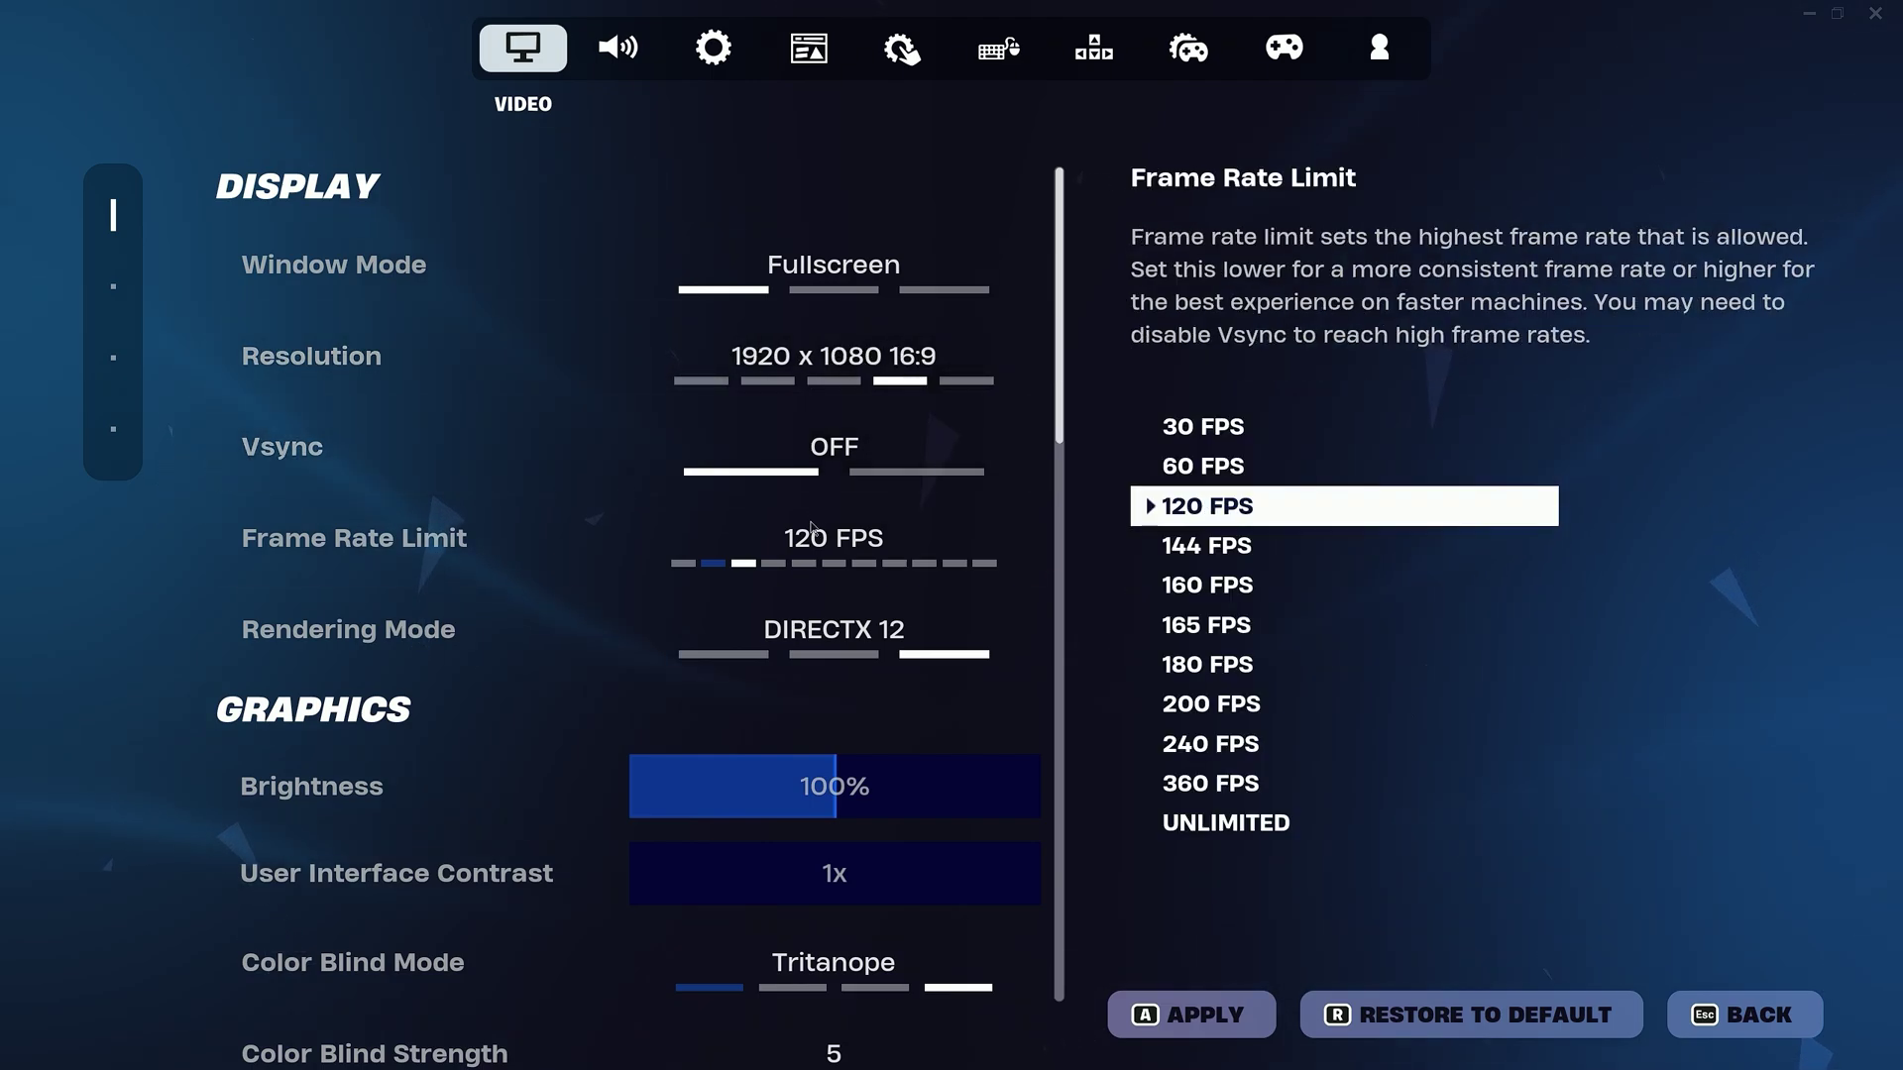
# - Set the frame rate limit to Unlimited and the rendering mode to Performance - Lower Graphical Fidelity
pyautogui.click(1019, 538)
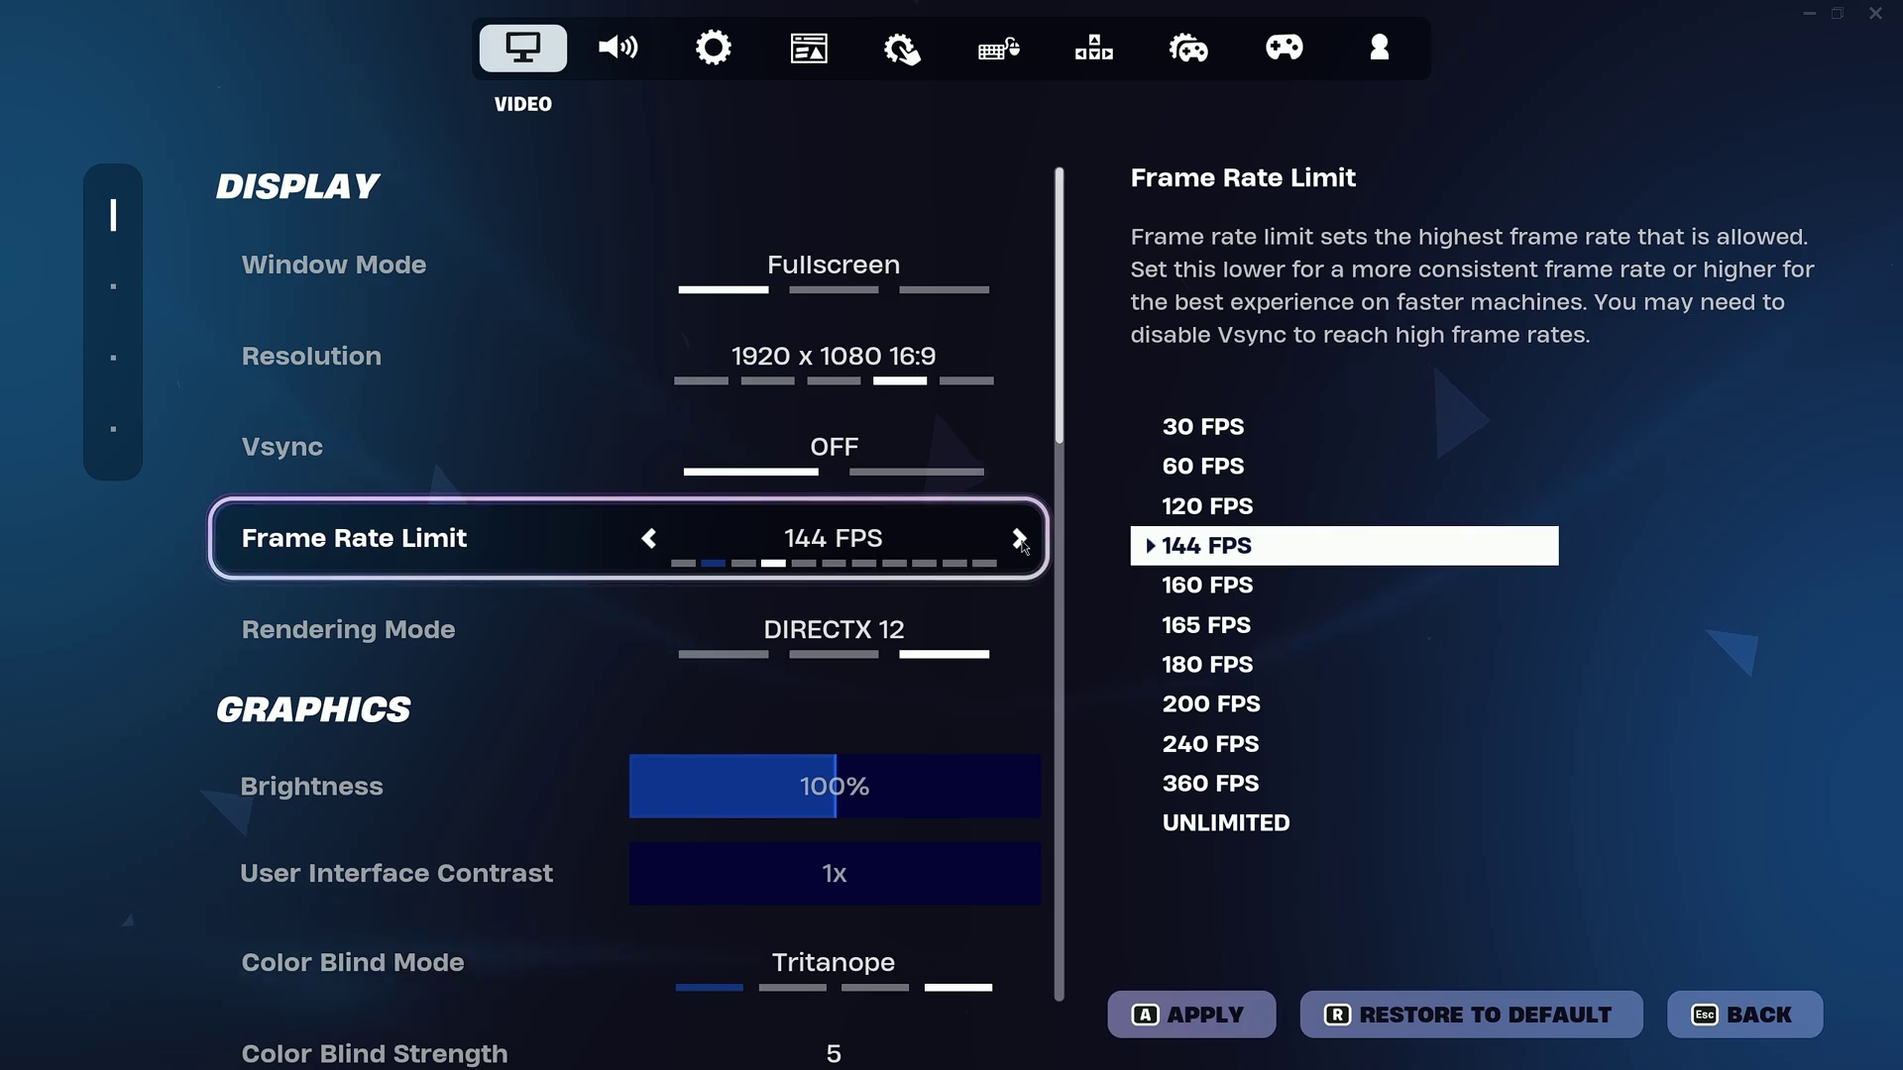
pyautogui.click(1019, 538)
pyautogui.click(1019, 538)
pyautogui.click(1018, 538)
pyautogui.click(1019, 538)
pyautogui.click(1018, 538)
pyautogui.click(1019, 538)
pyautogui.click(1019, 539)
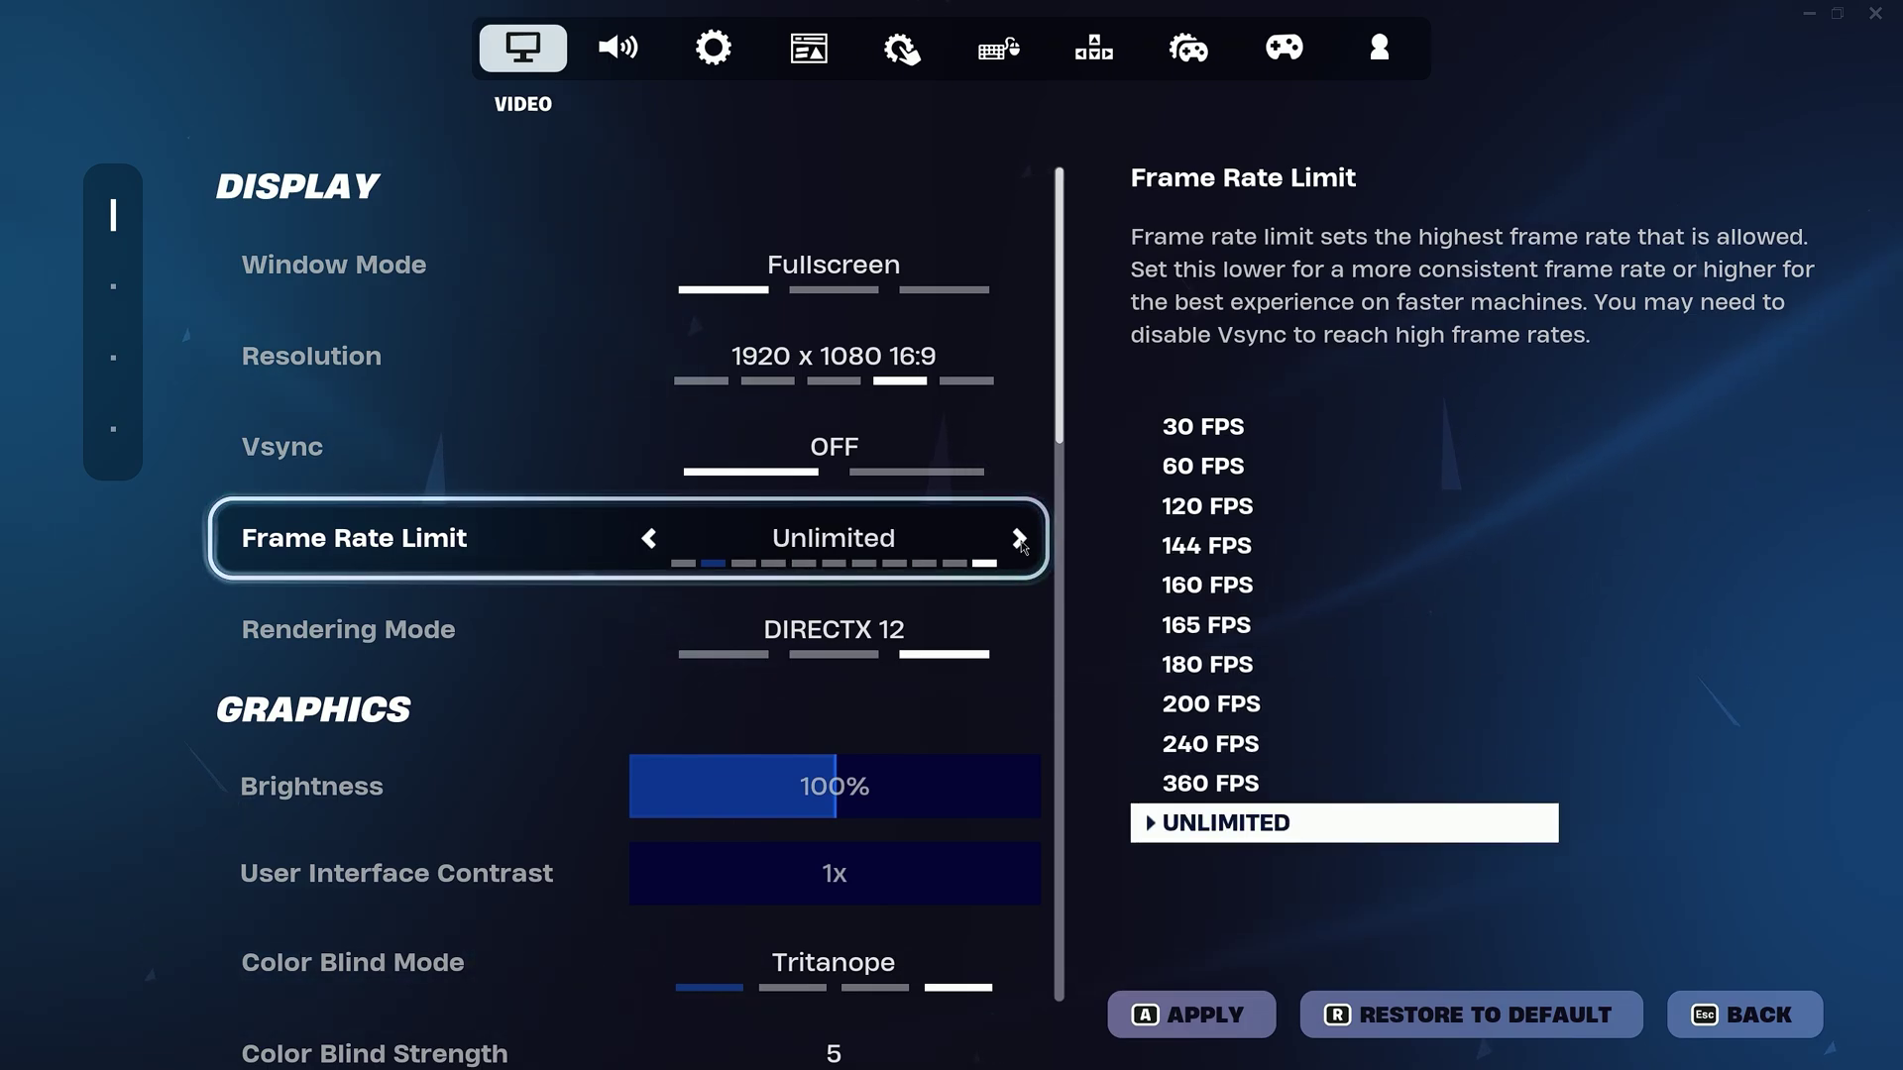
pyautogui.scroll(-2, 843, 604)
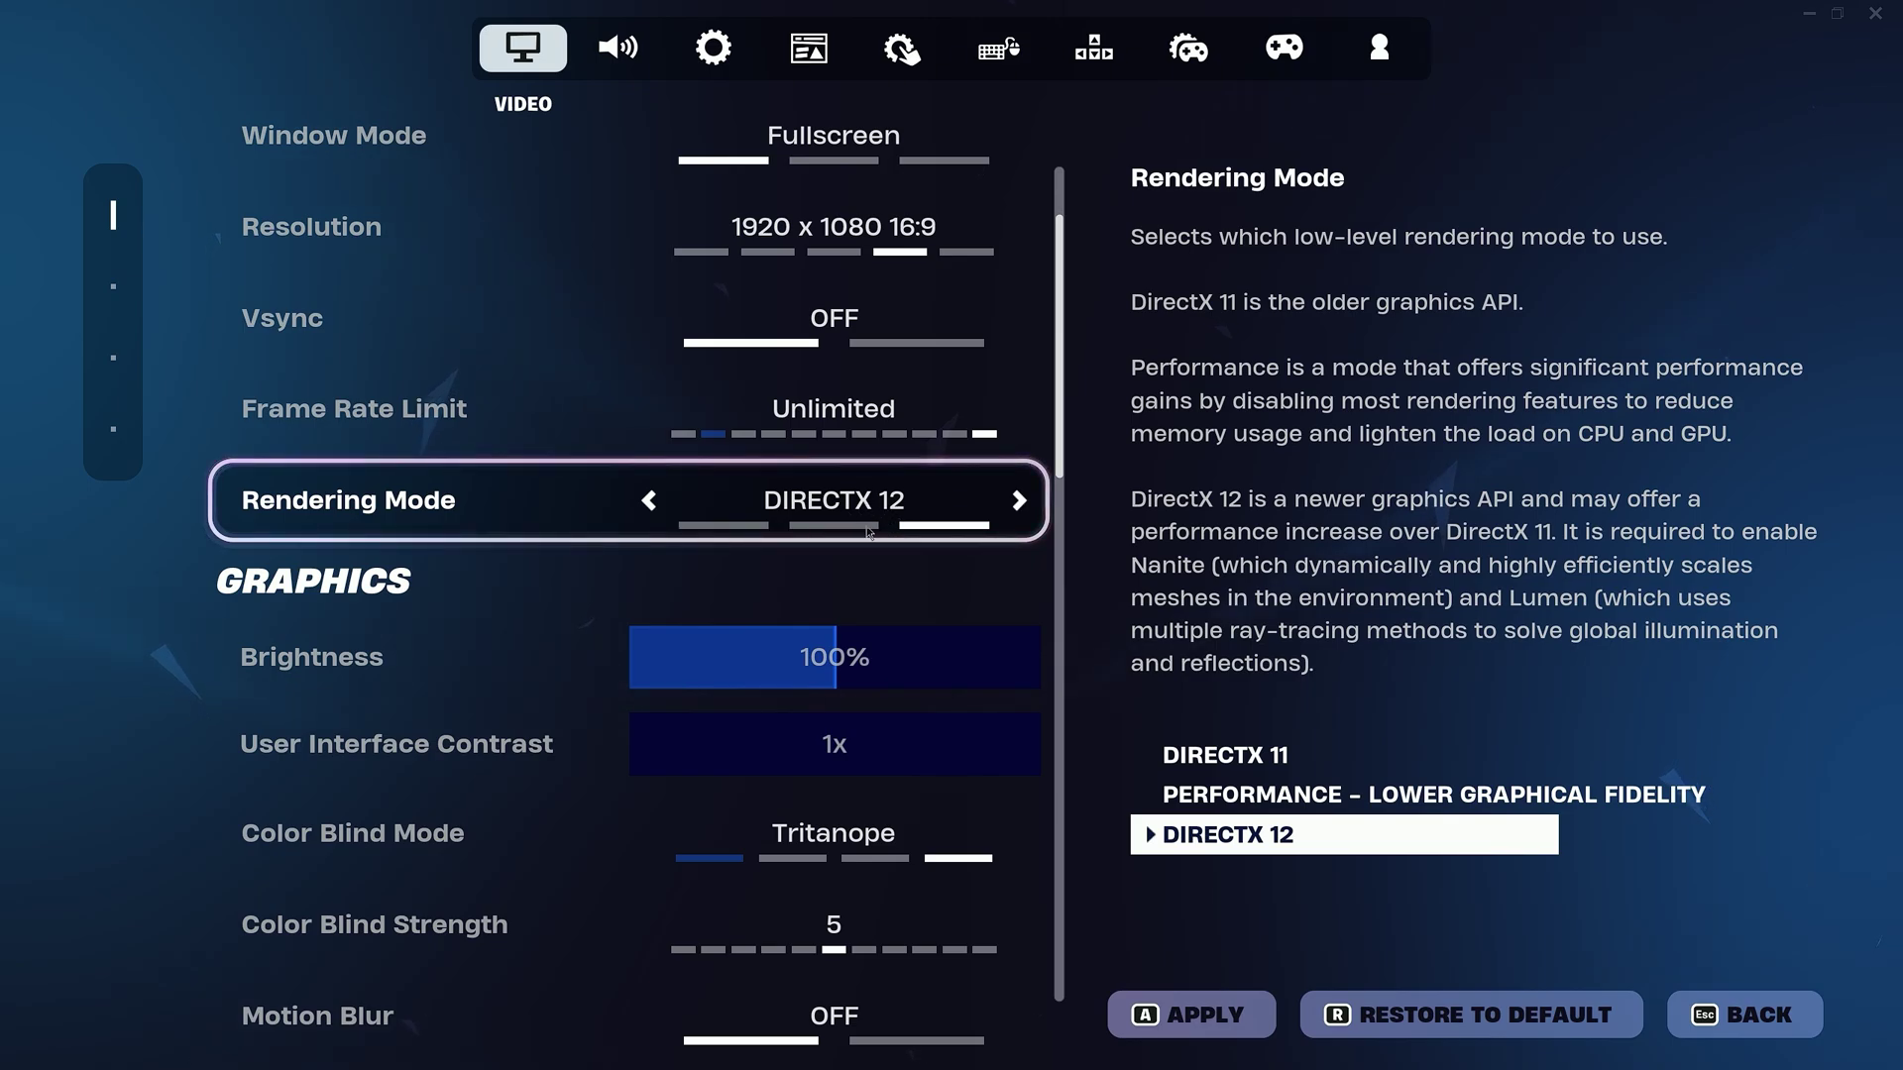
pyautogui.click(651, 502)
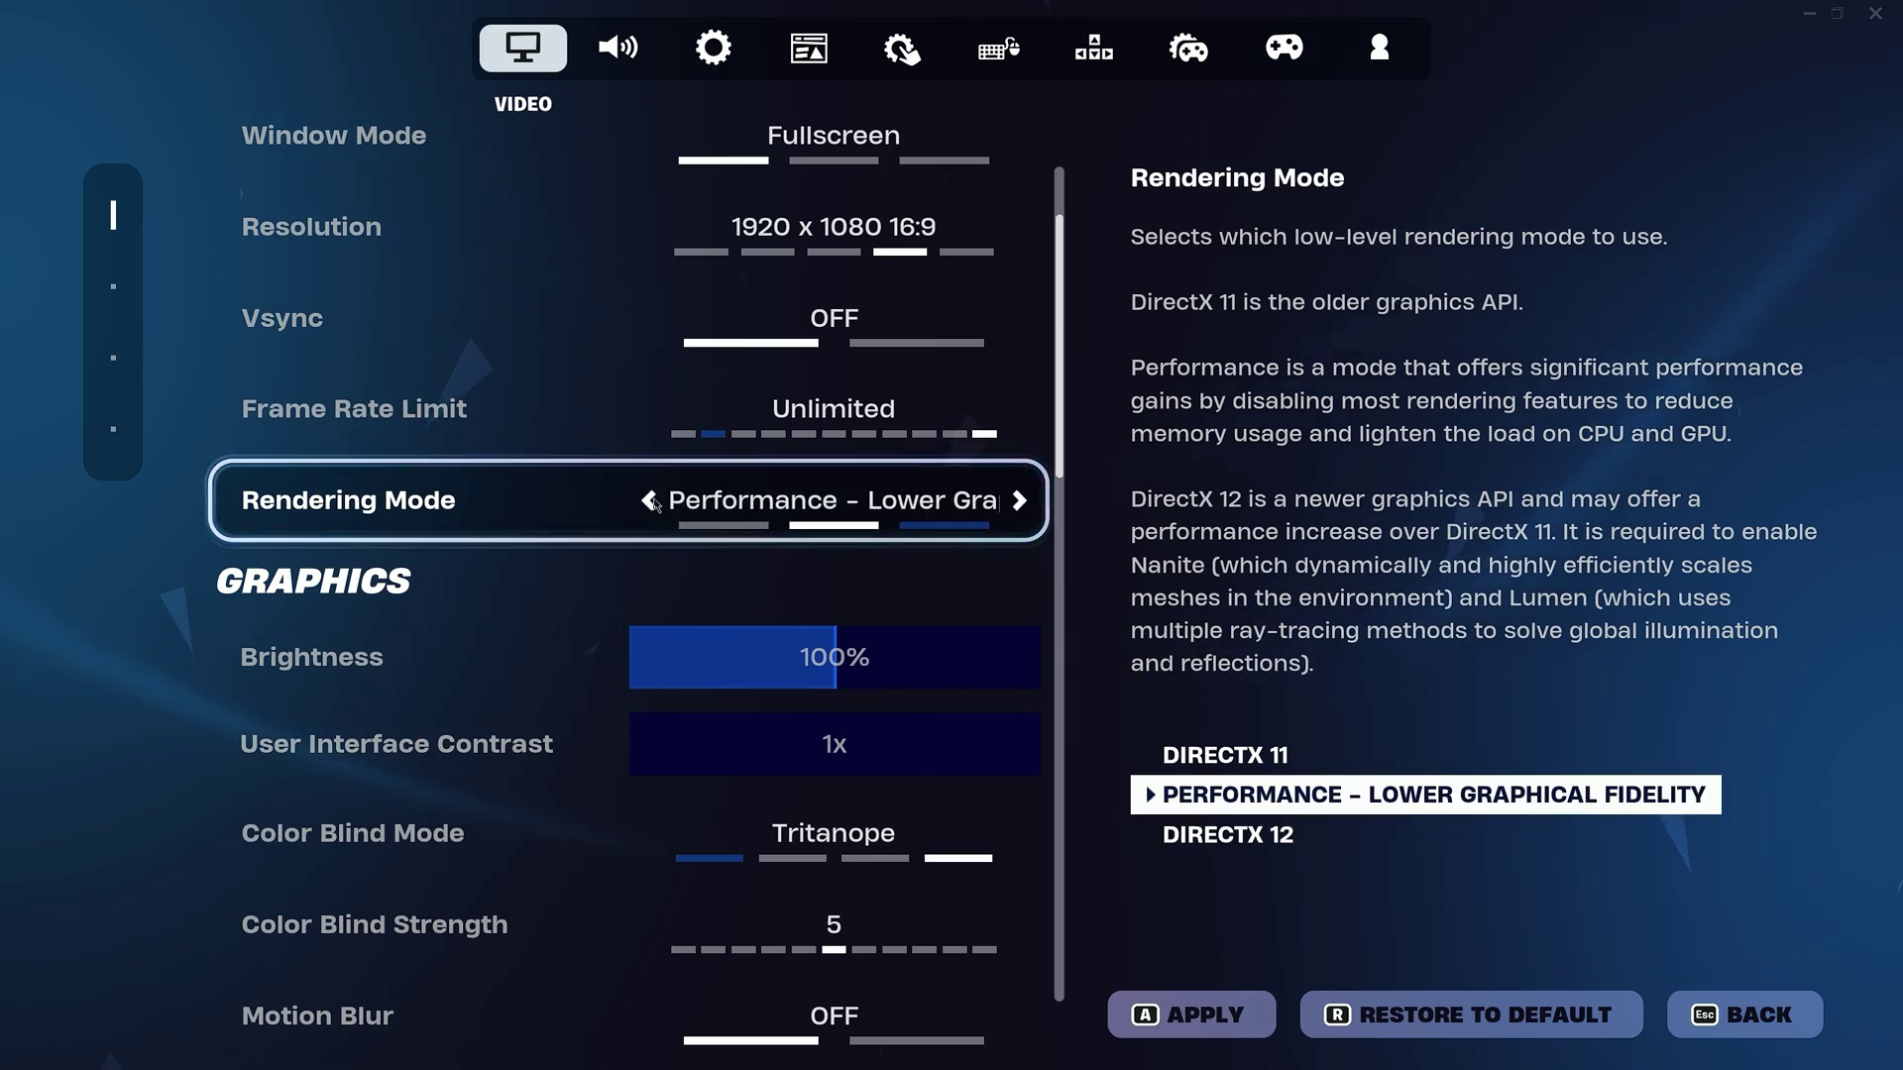
# - Raise the brightness to 150% and set the color blind mode to Deuteranope
pyautogui.scroll(-2, 333, 532)
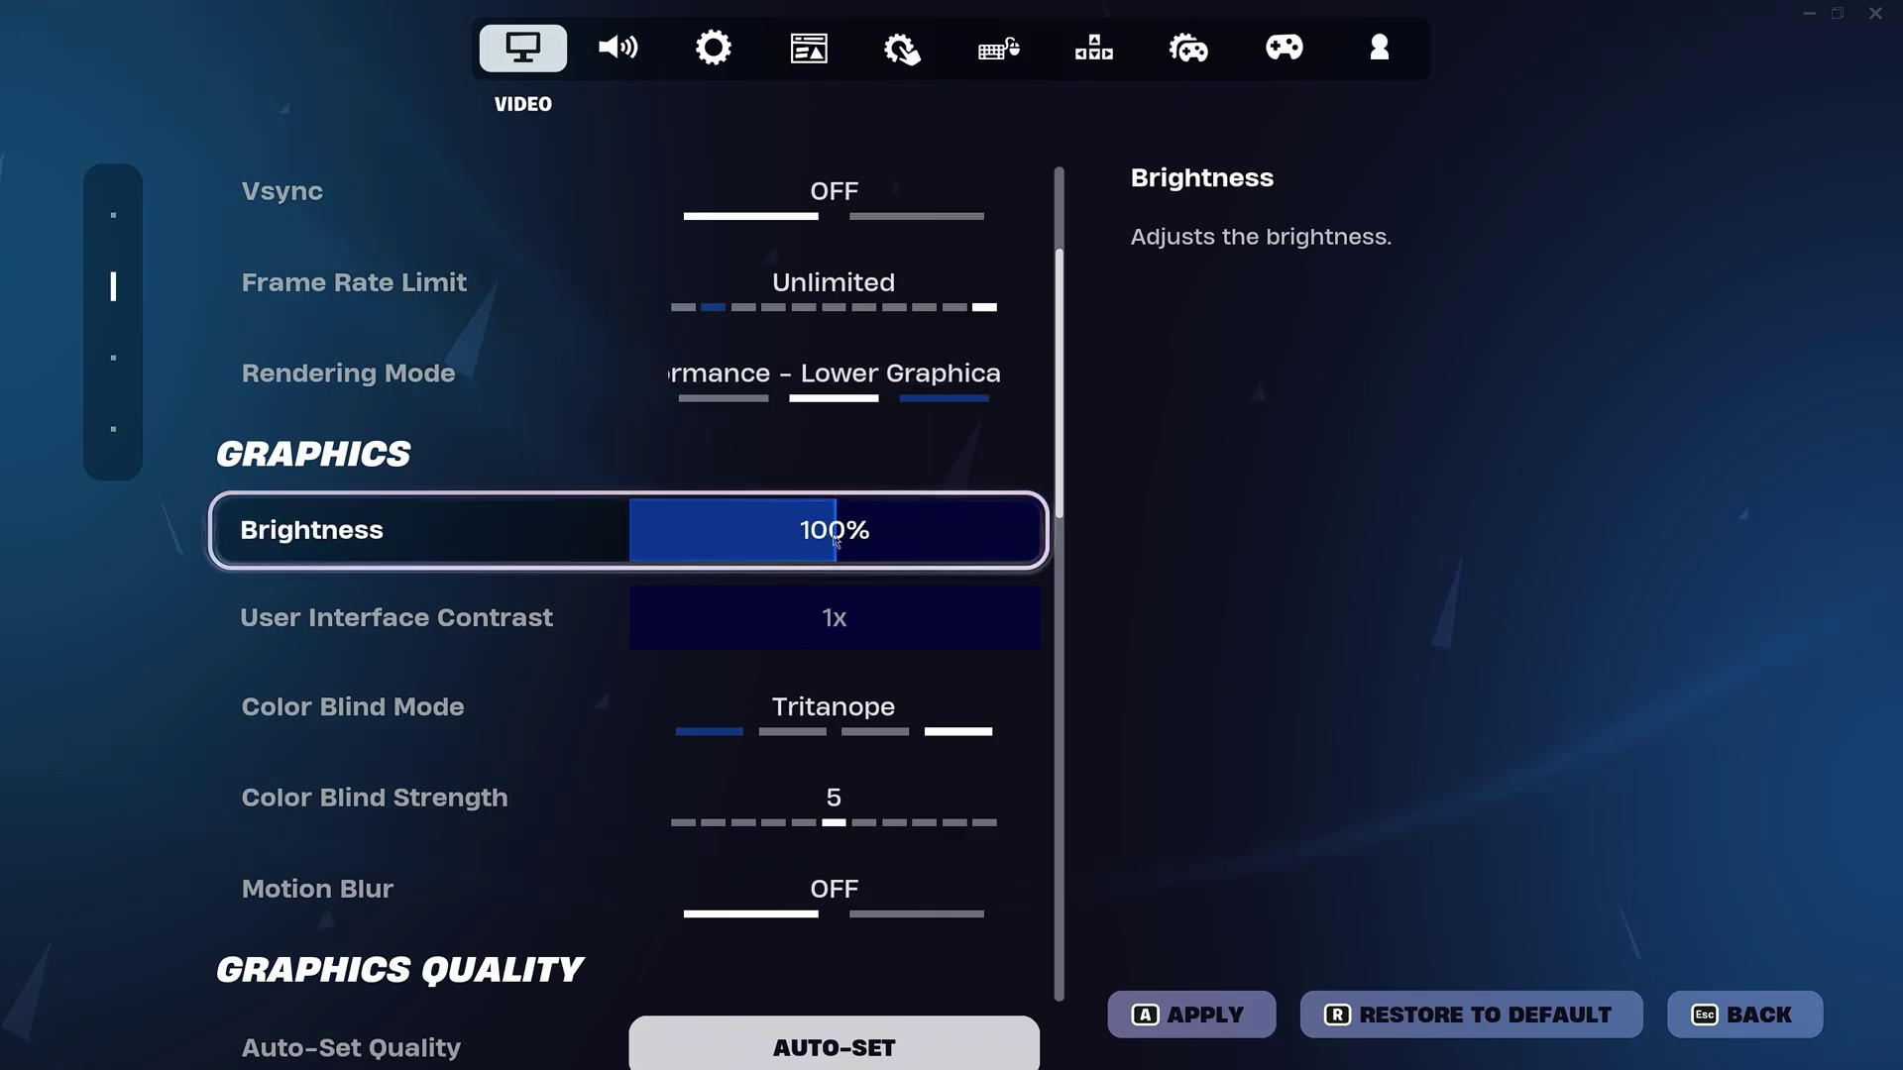
pyautogui.moveTo(837, 540); pyautogui.dragTo(1232, 565)
pyautogui.scroll(-2, 921, 570)
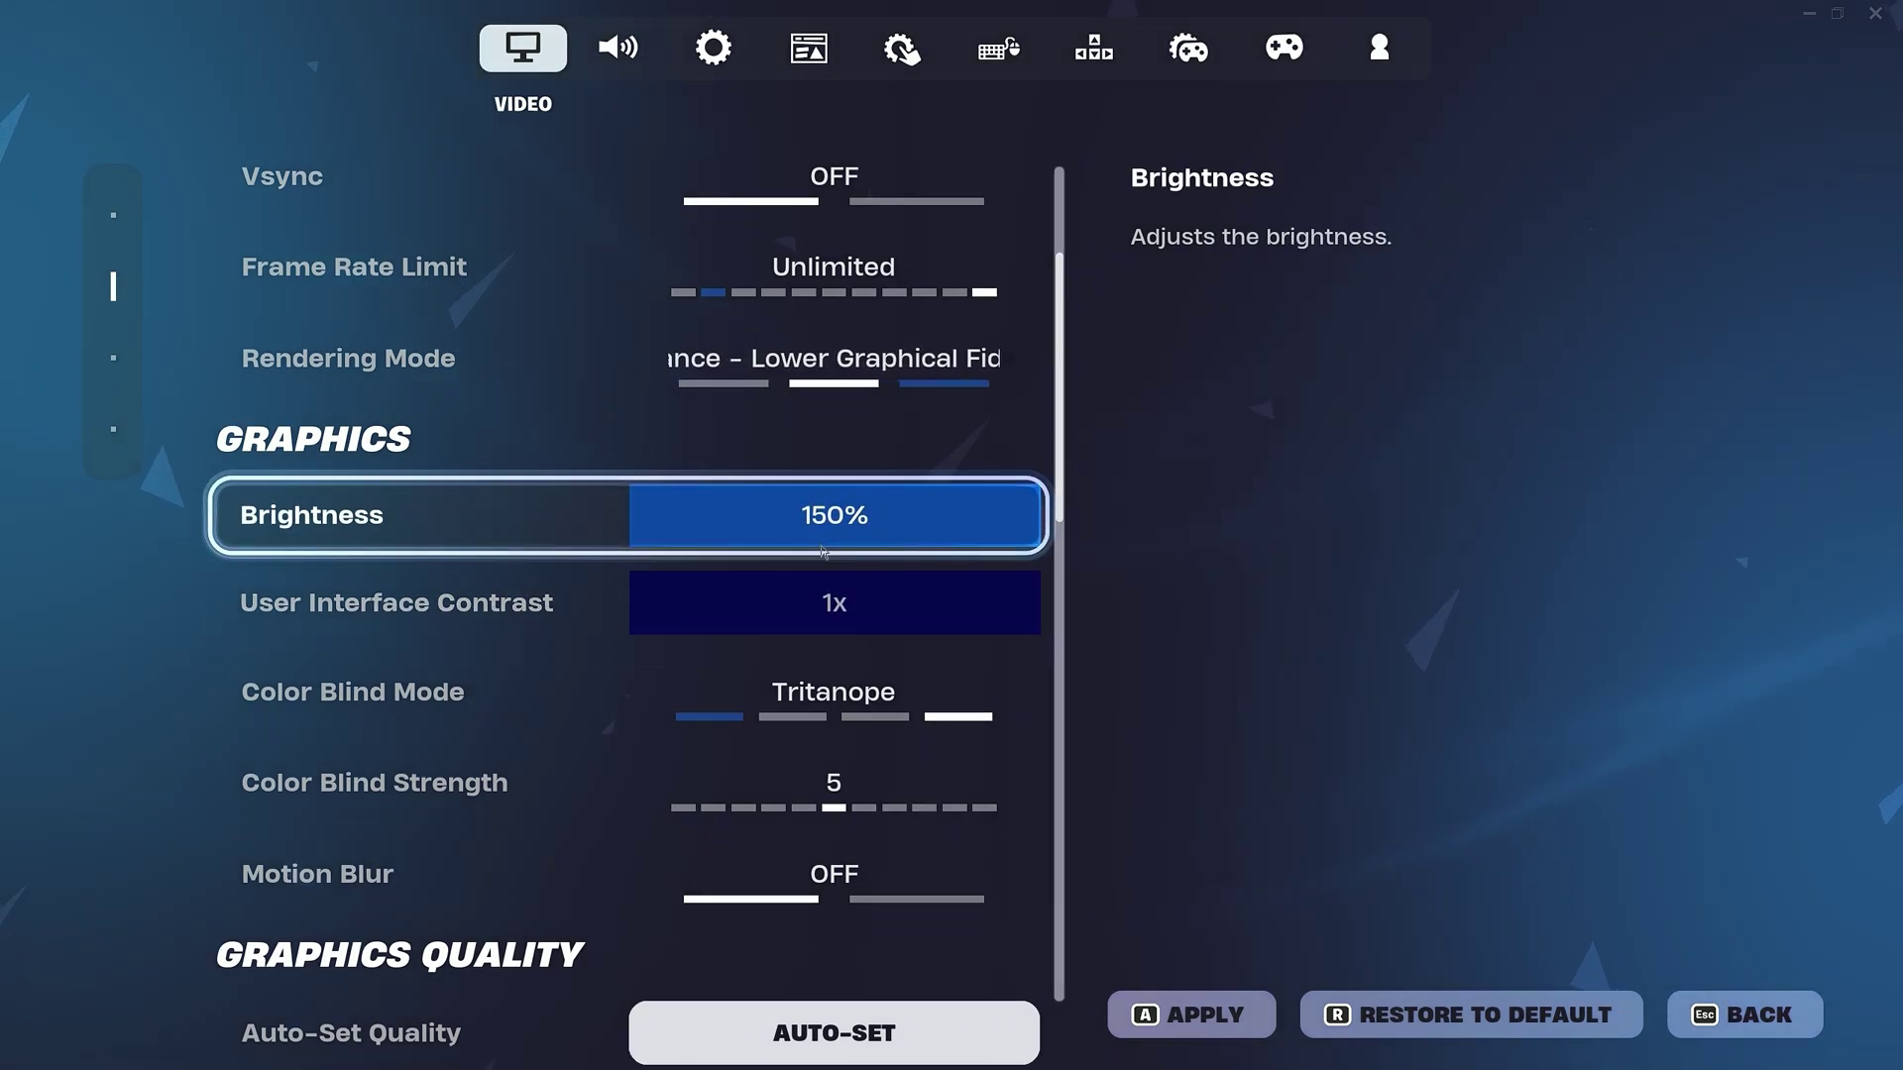
pyautogui.click(832, 585)
pyautogui.click(828, 585)
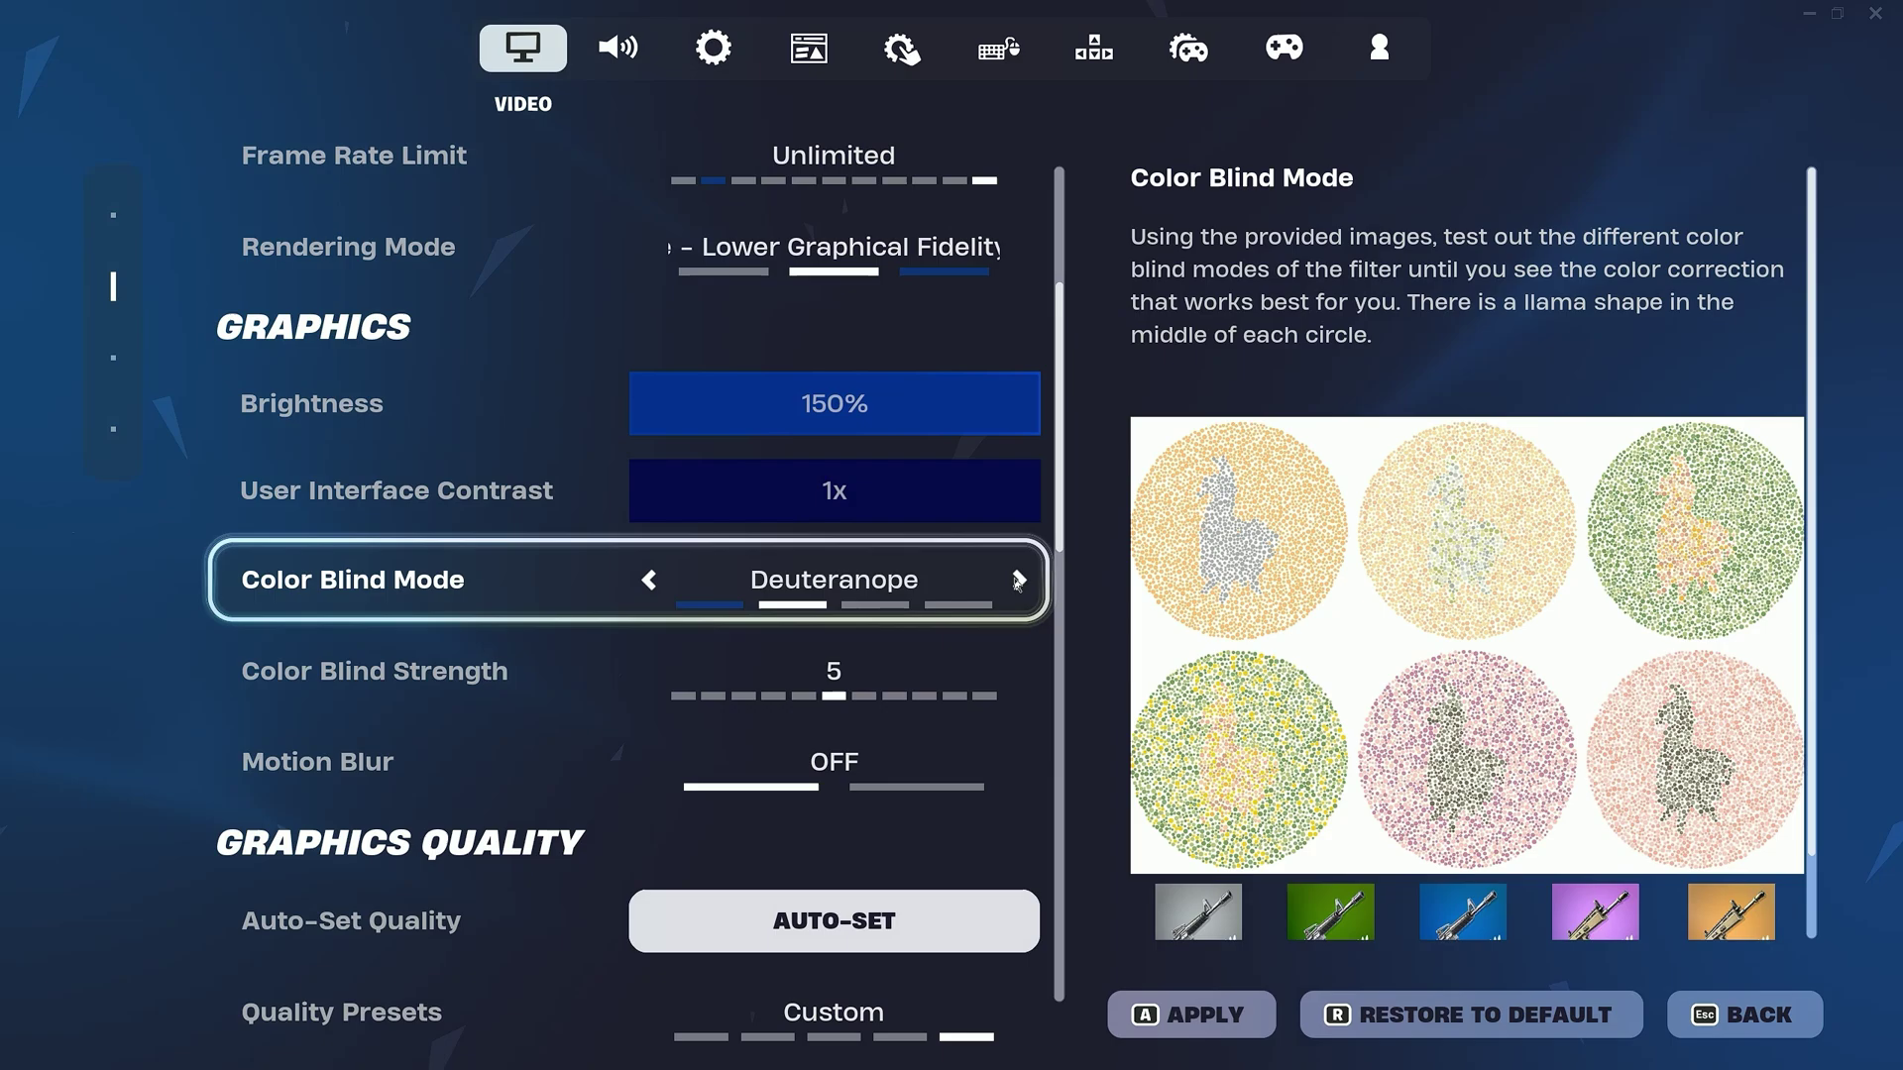
# - Set the 3D Resolution under the performance mode graphics quality to 100%
pyautogui.scroll(-5, 837, 575)
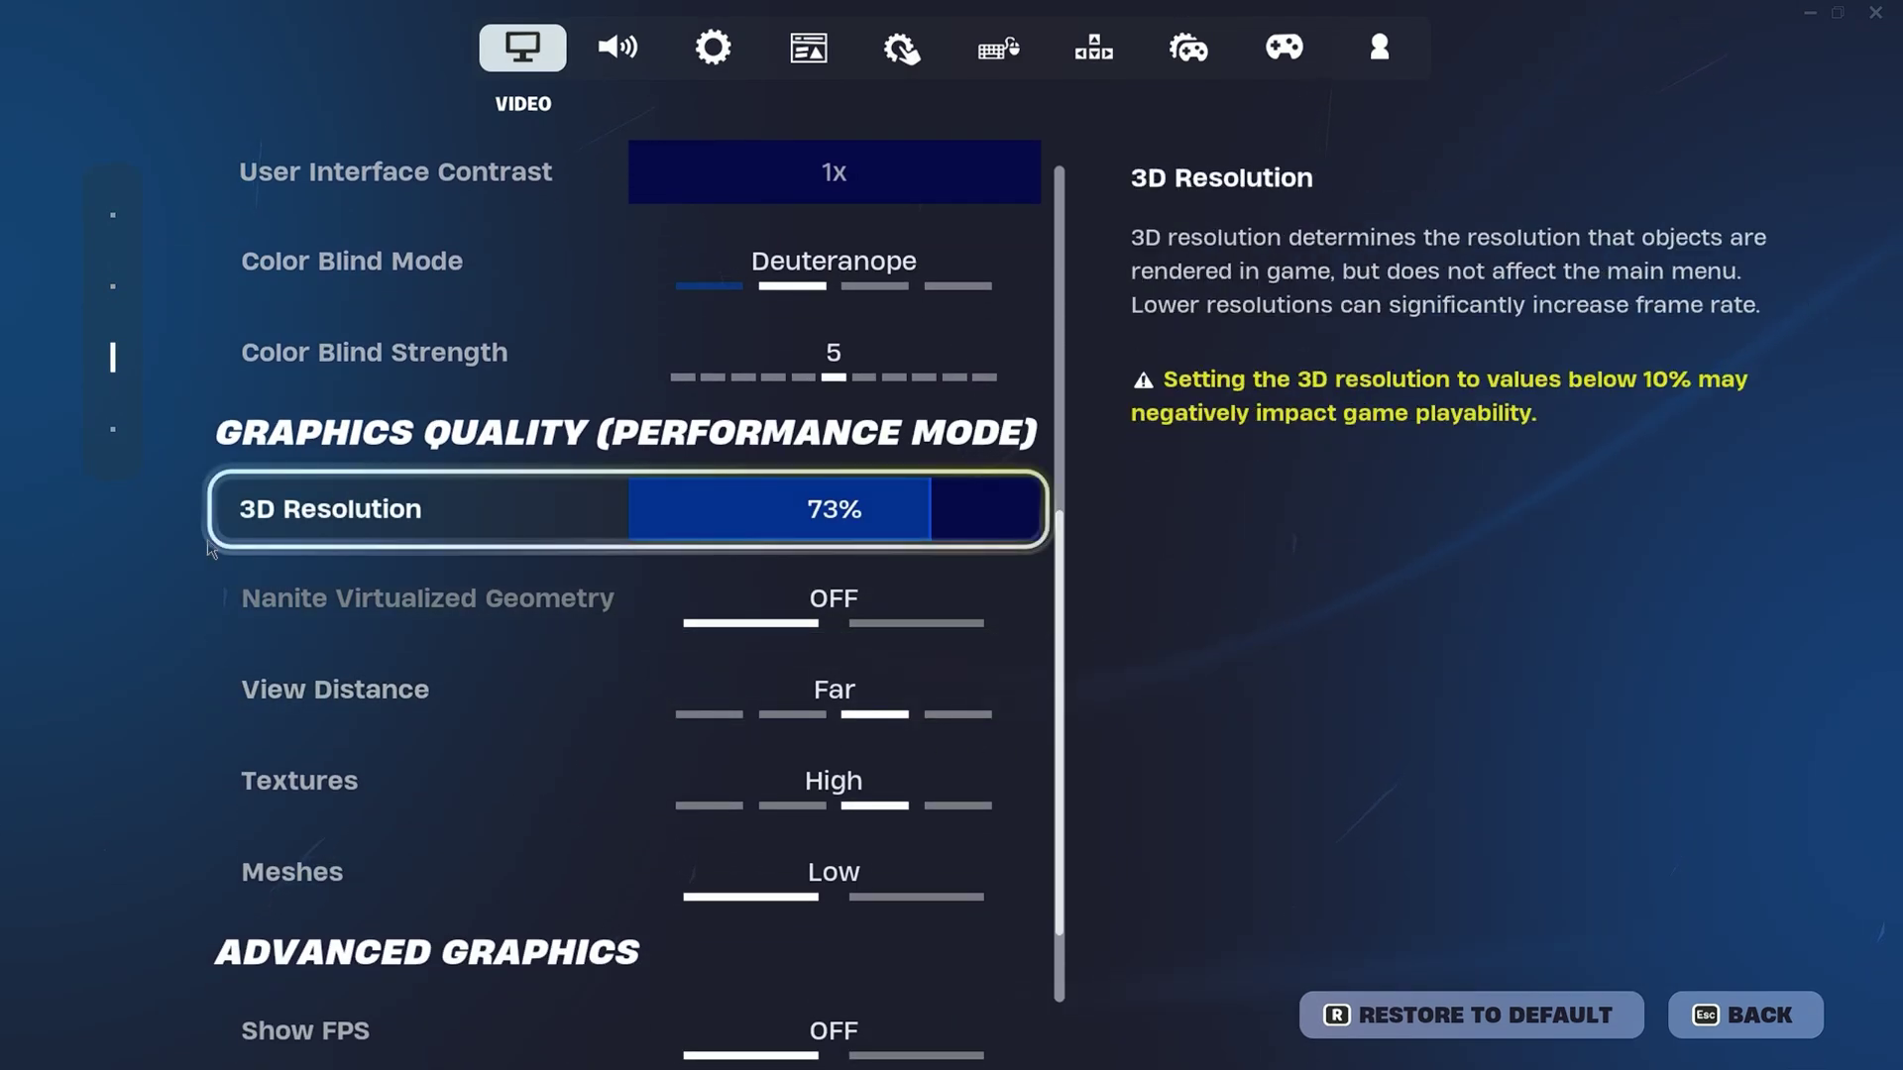
pyautogui.moveTo(907, 522); pyautogui.dragTo(1079, 527)
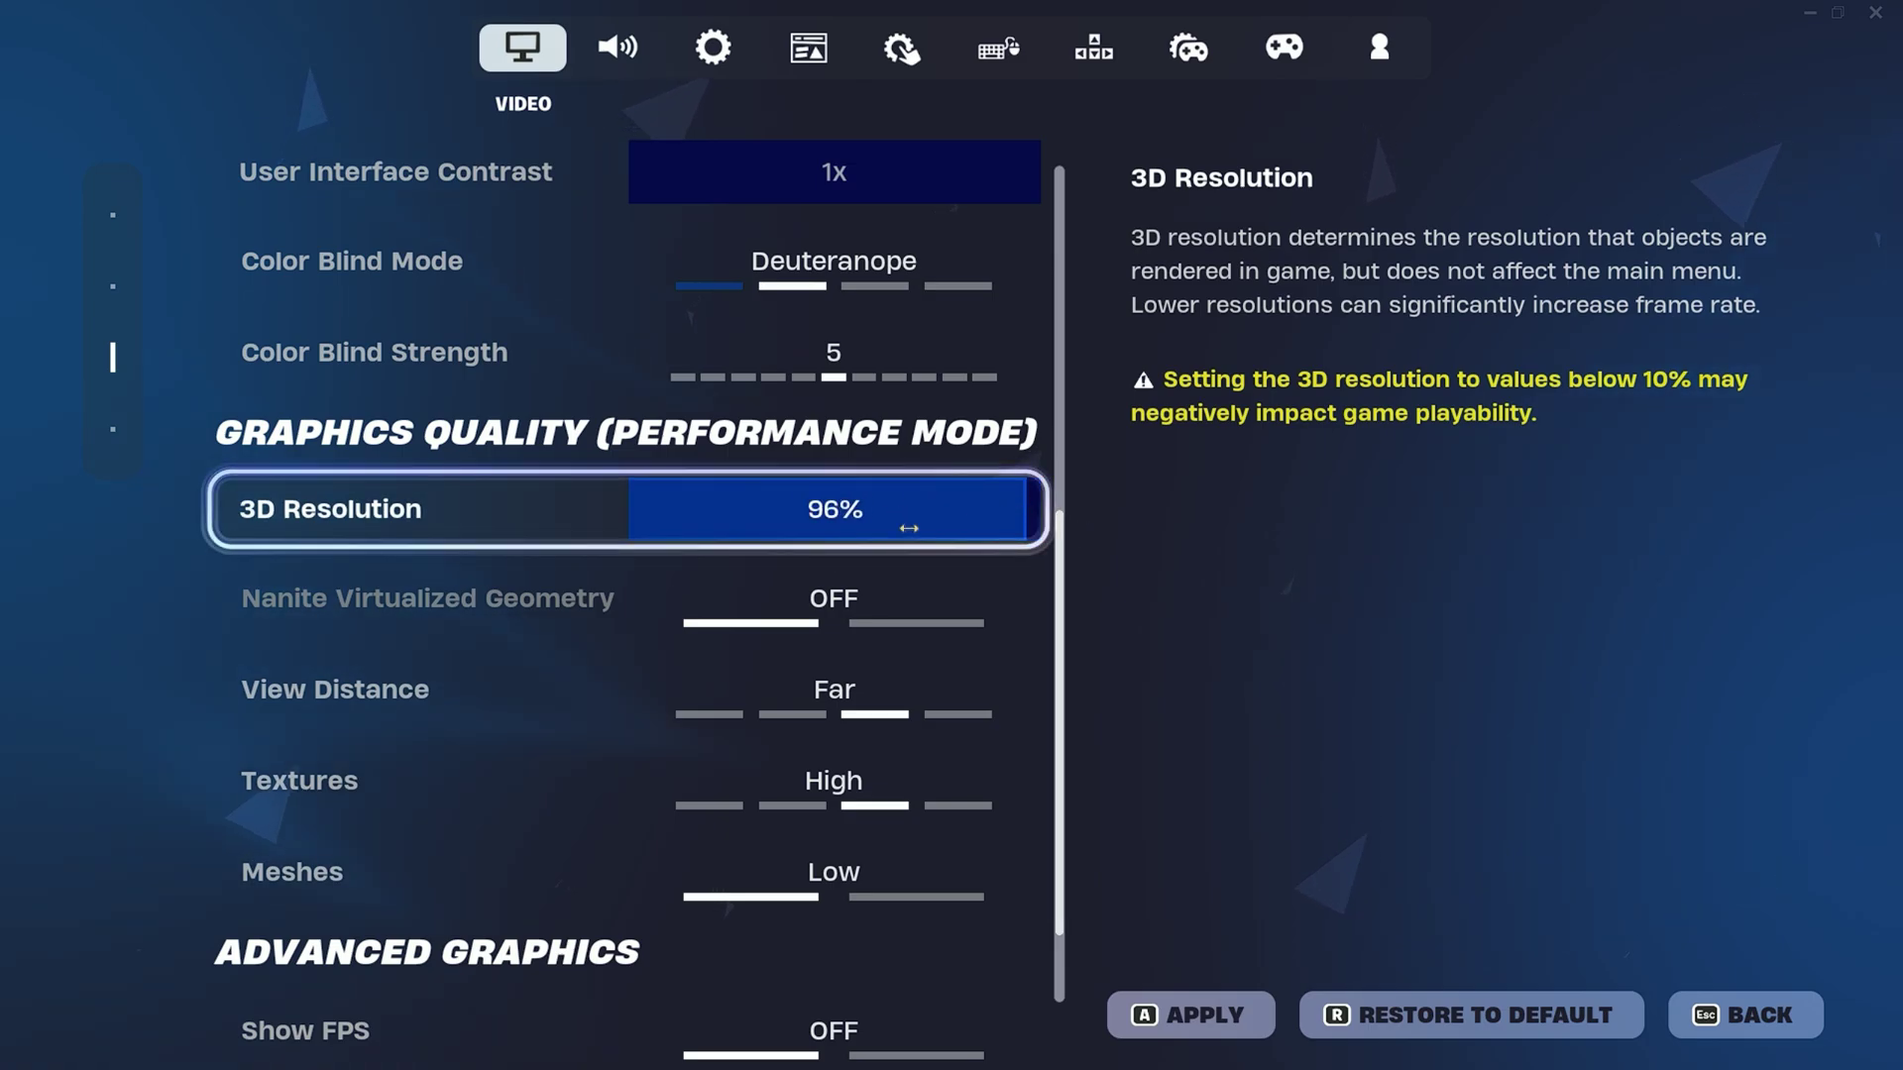
pyautogui.moveTo(908, 529); pyautogui.dragTo(970, 530)
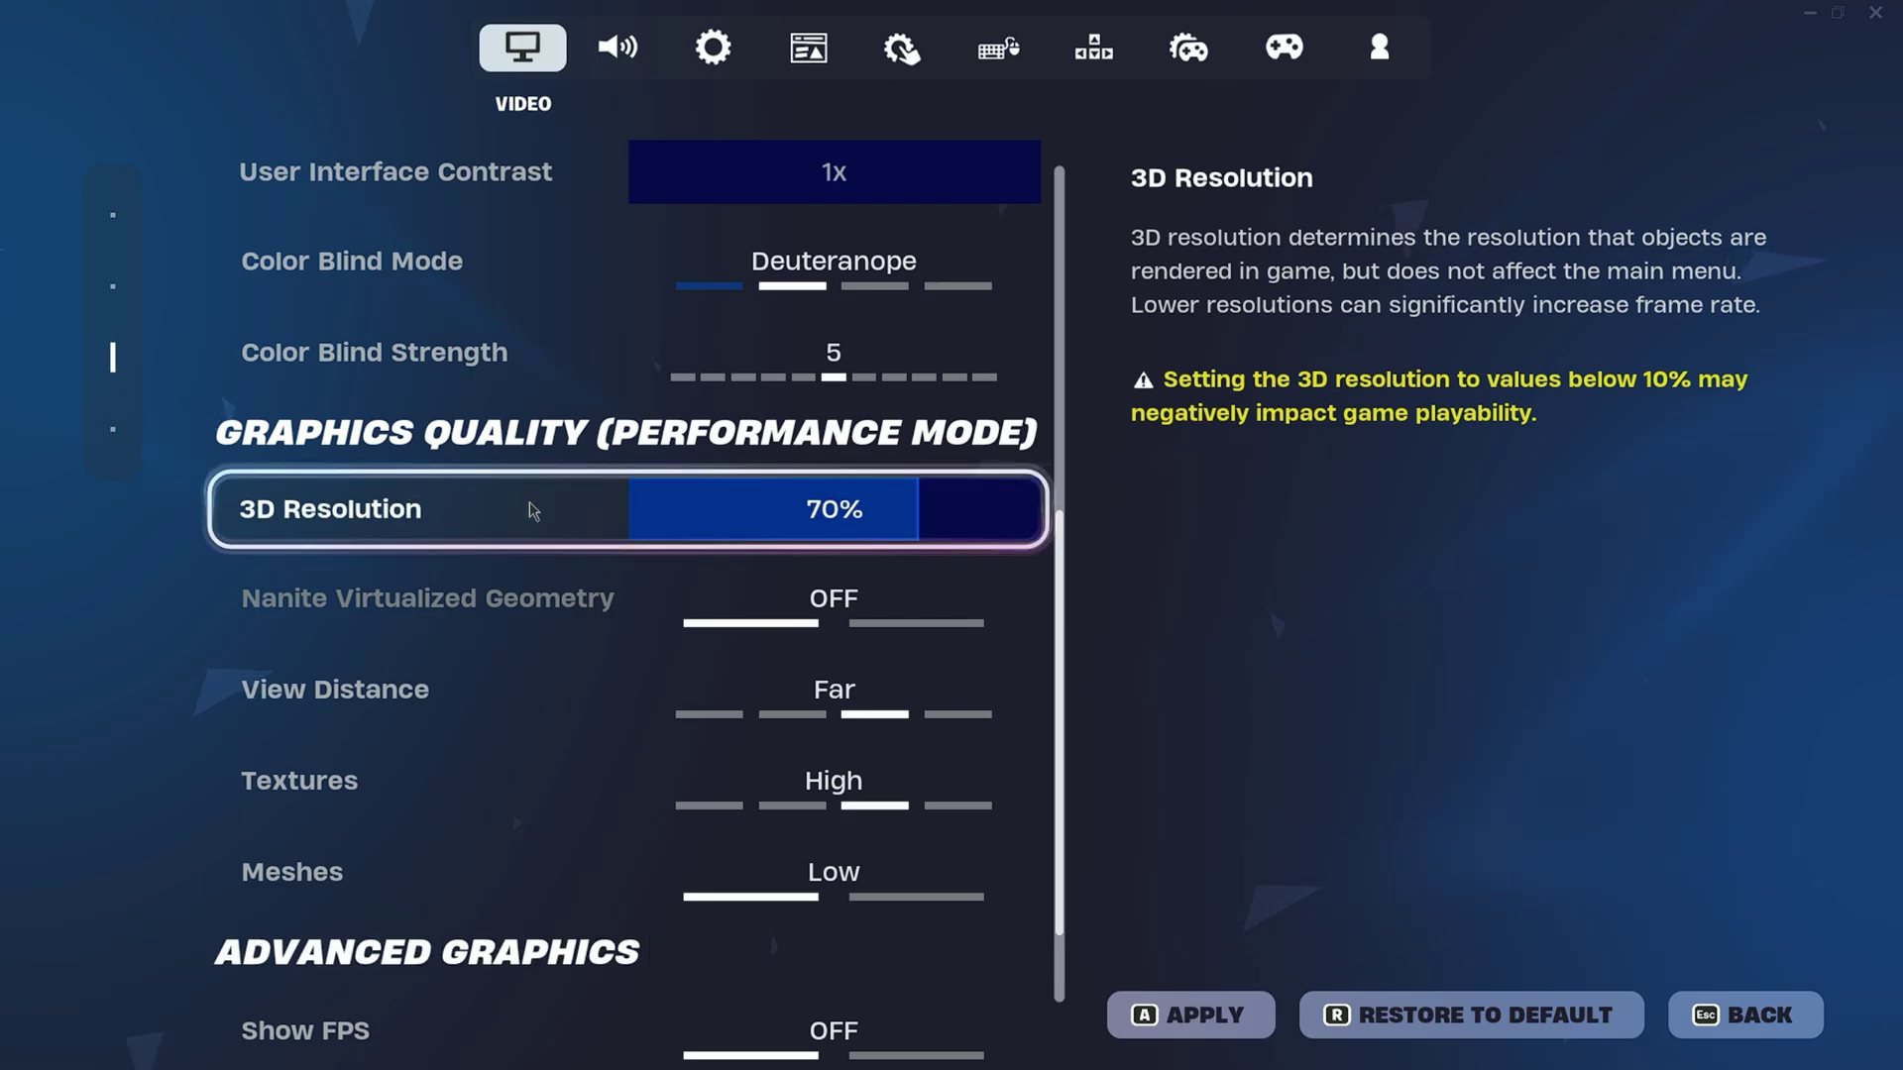
pyautogui.moveTo(914, 511); pyautogui.dragTo(1074, 506)
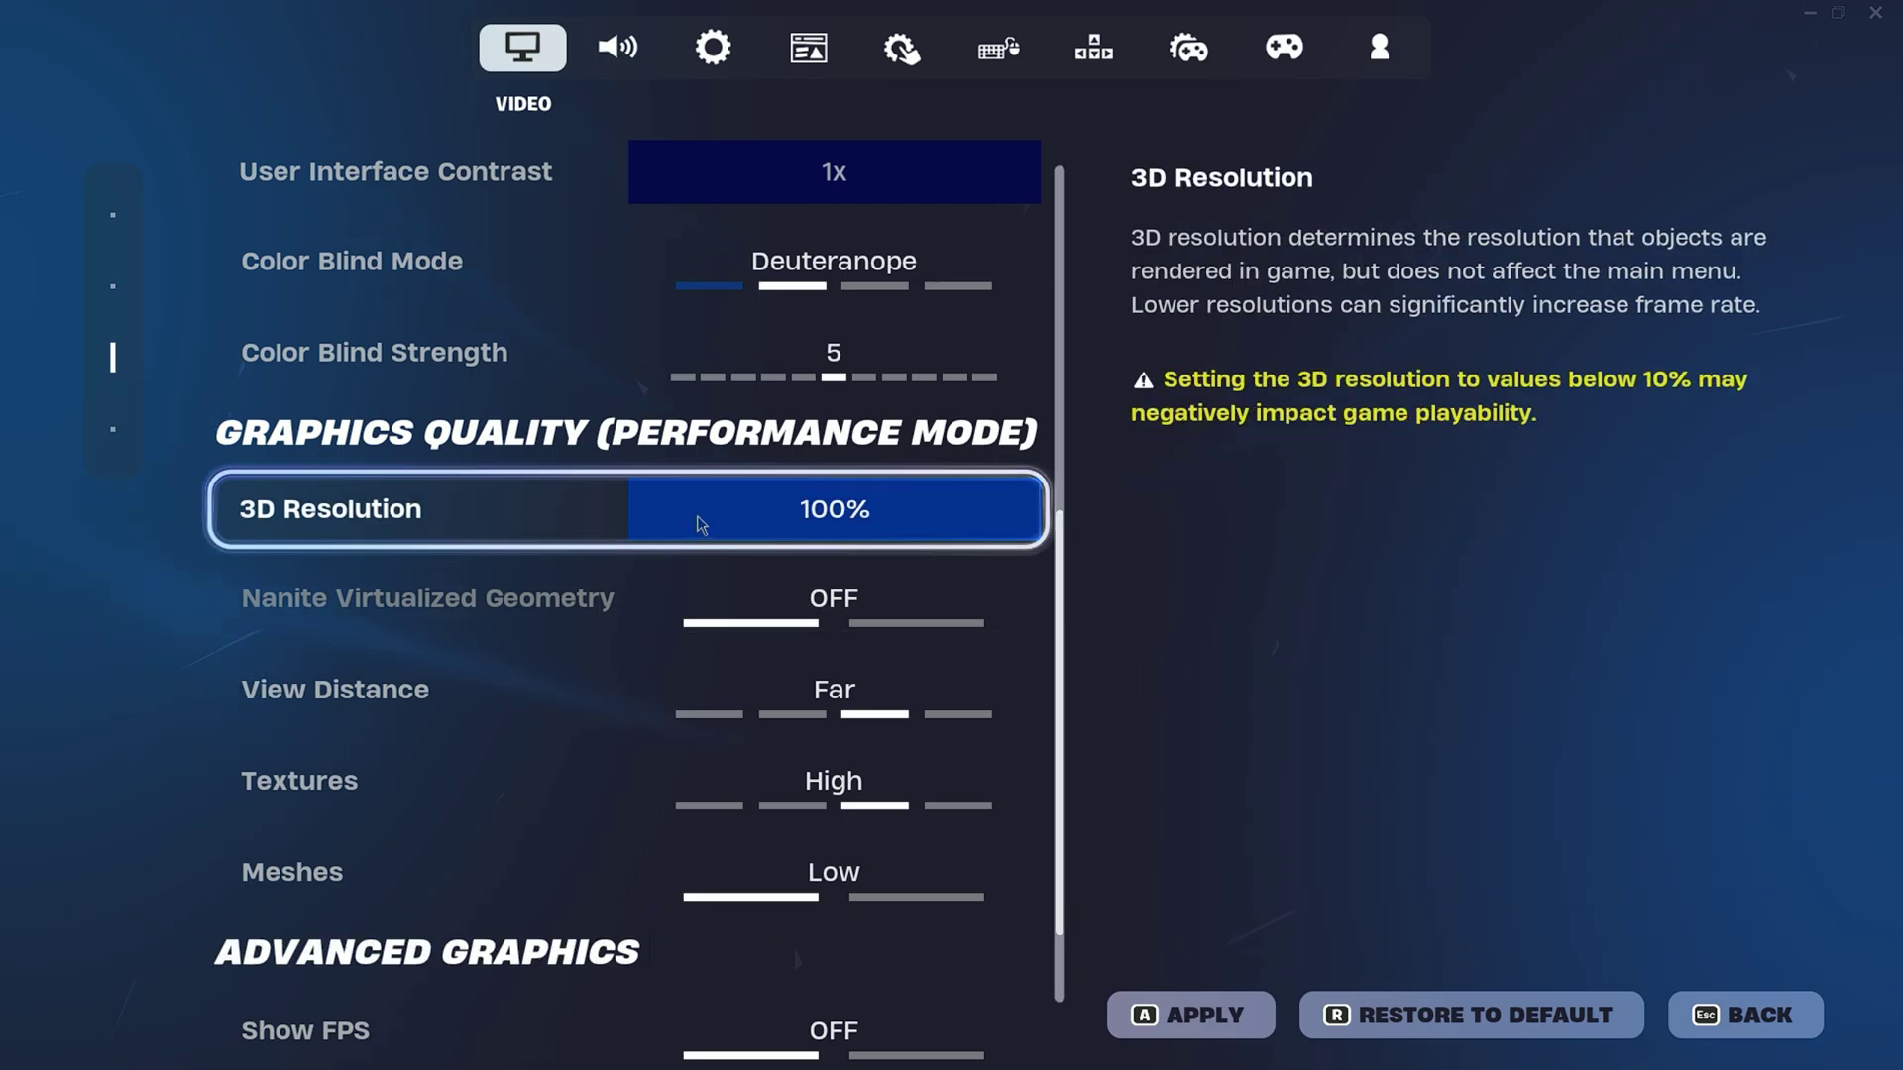
# - Lower the view distance to Medium and the textures to Low
pyautogui.scroll(-1, 700, 581)
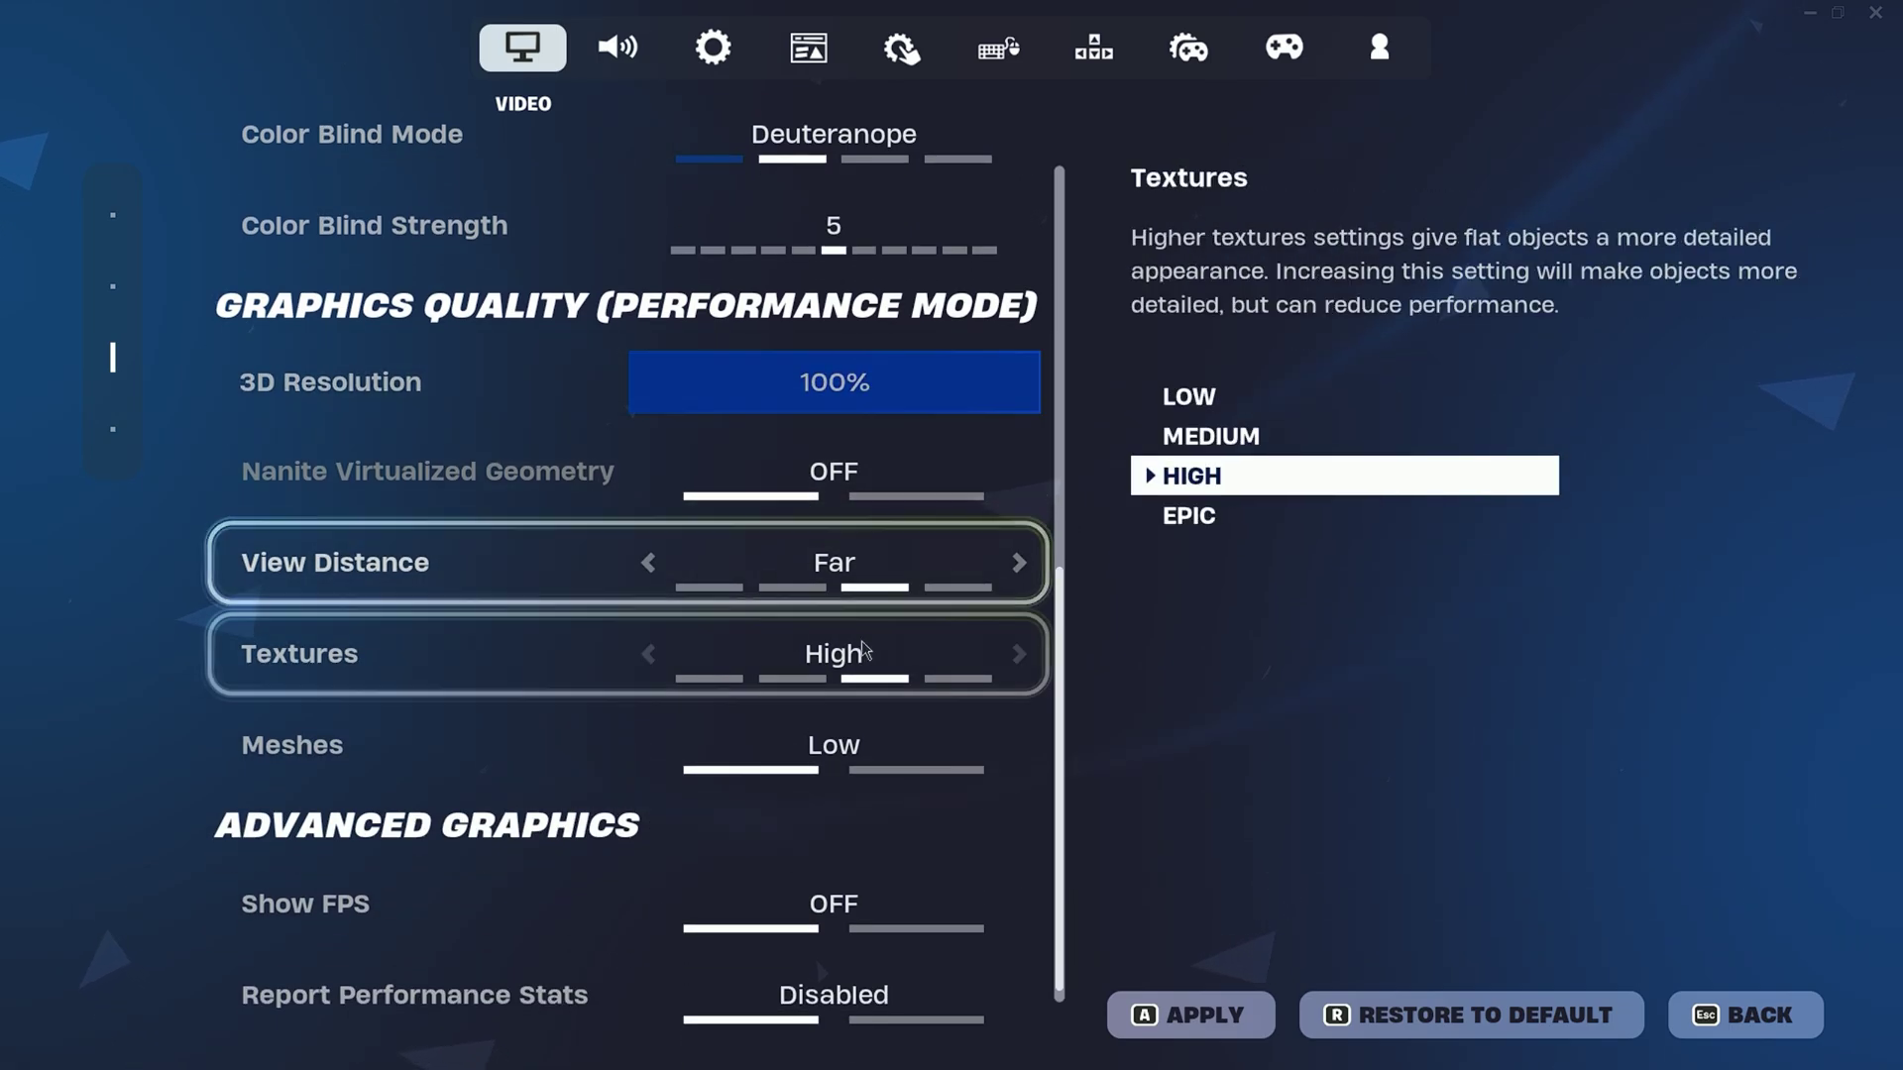
pyautogui.press('Left')
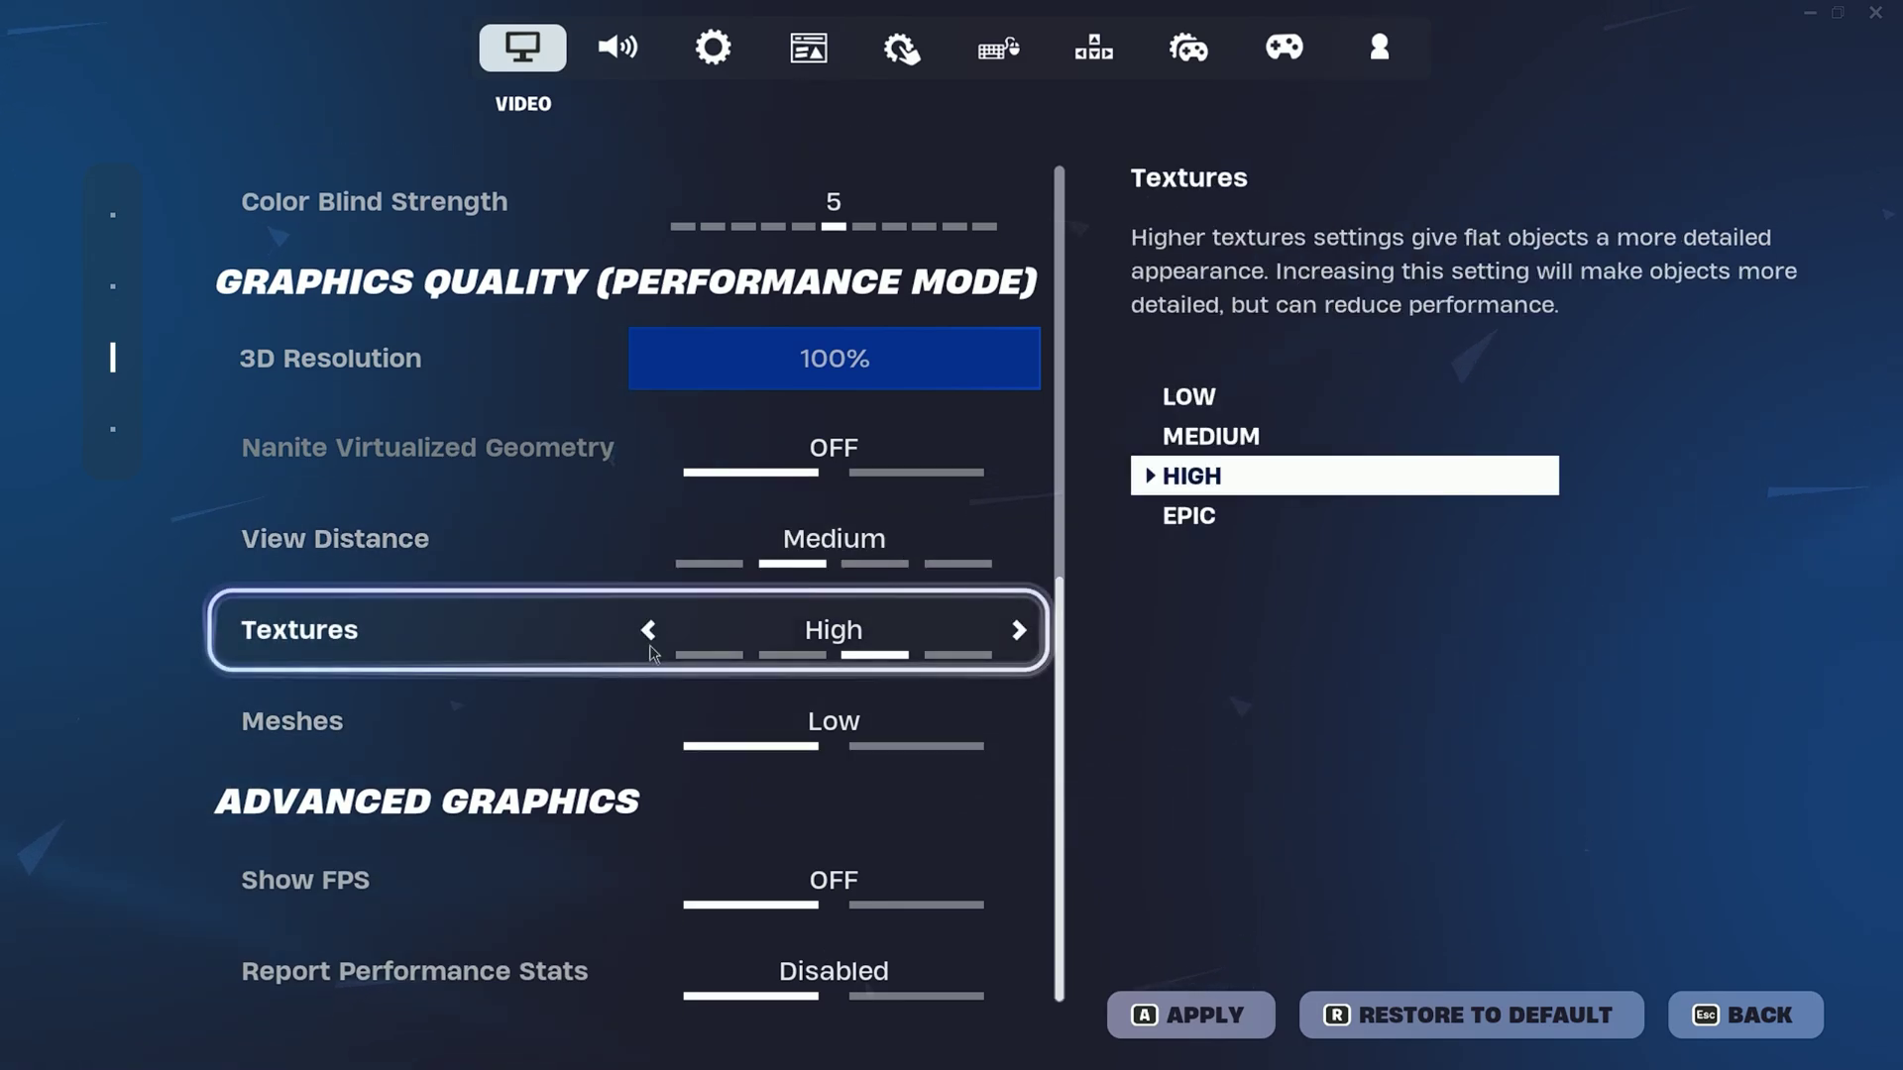
pyautogui.click(649, 647)
pyautogui.click(649, 646)
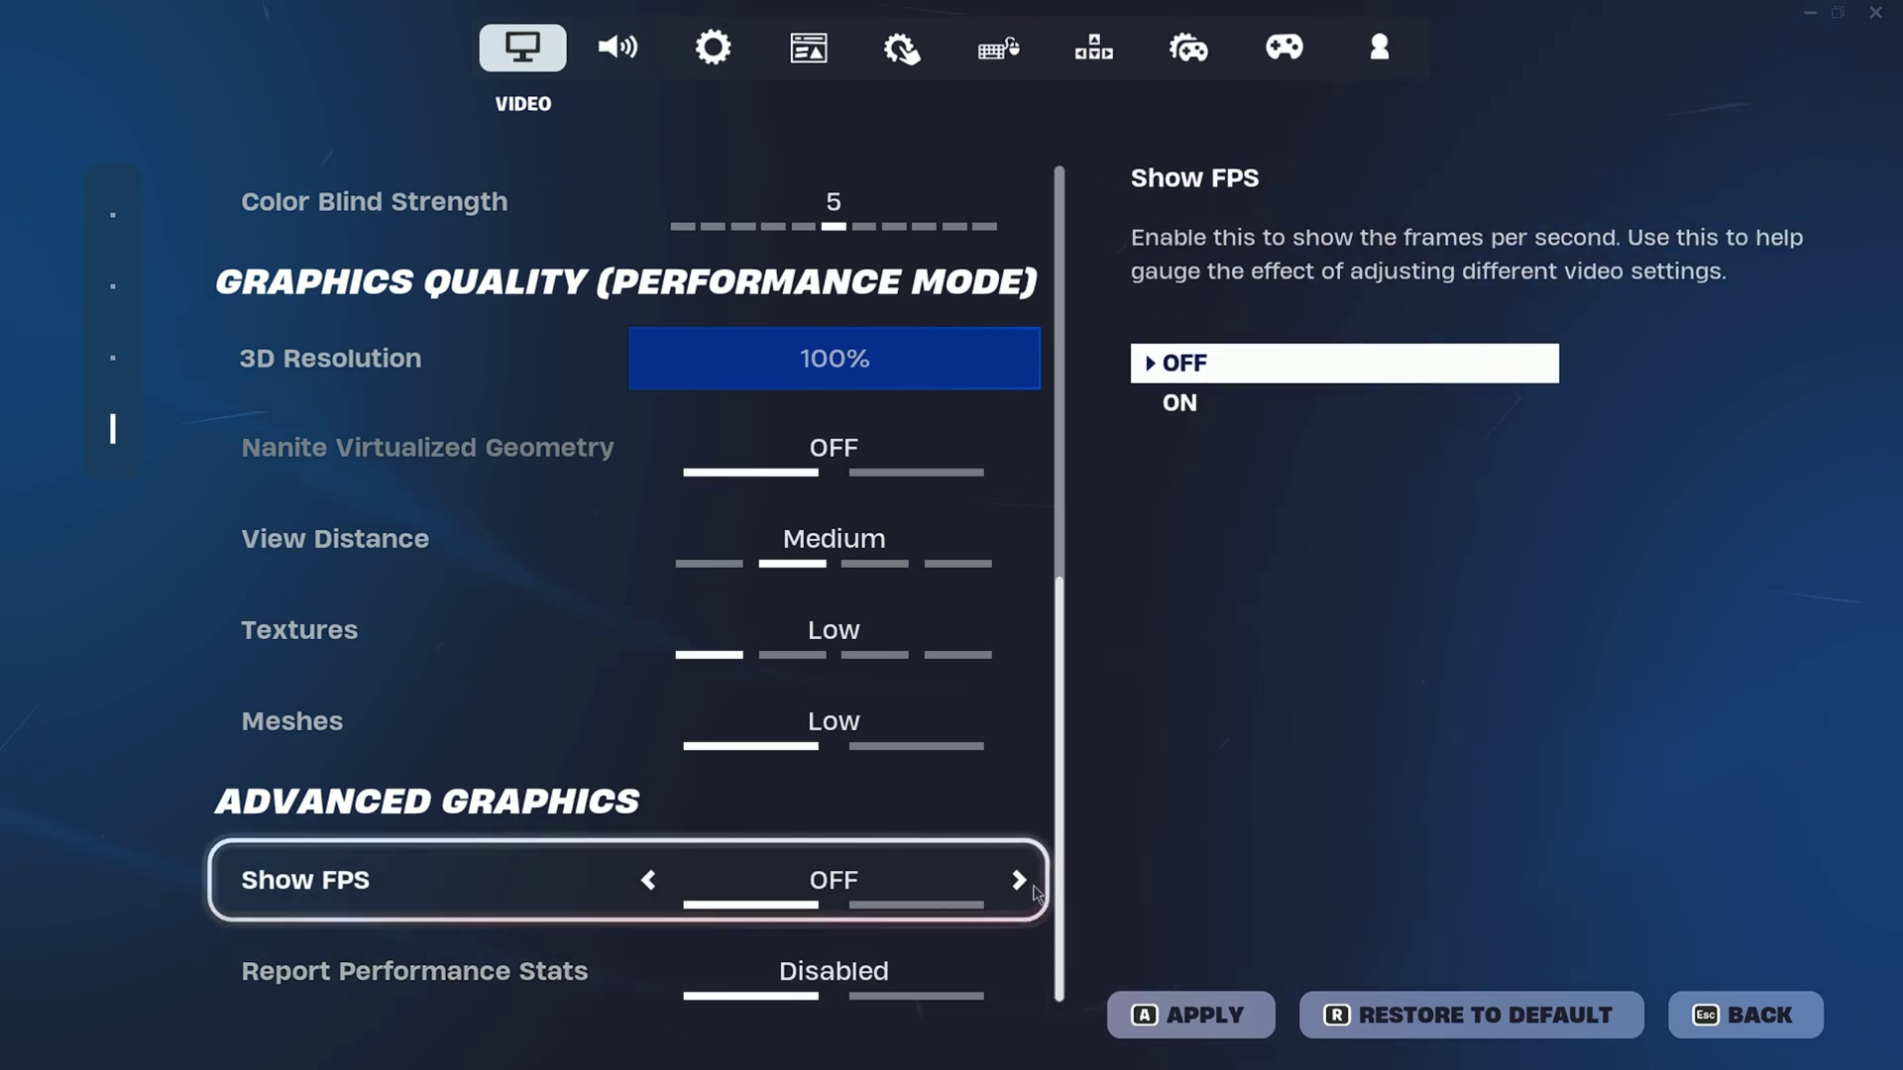
# - Turn on Show FPS under Advanced Graphics and apply the video settings
pyautogui.click(951, 903)
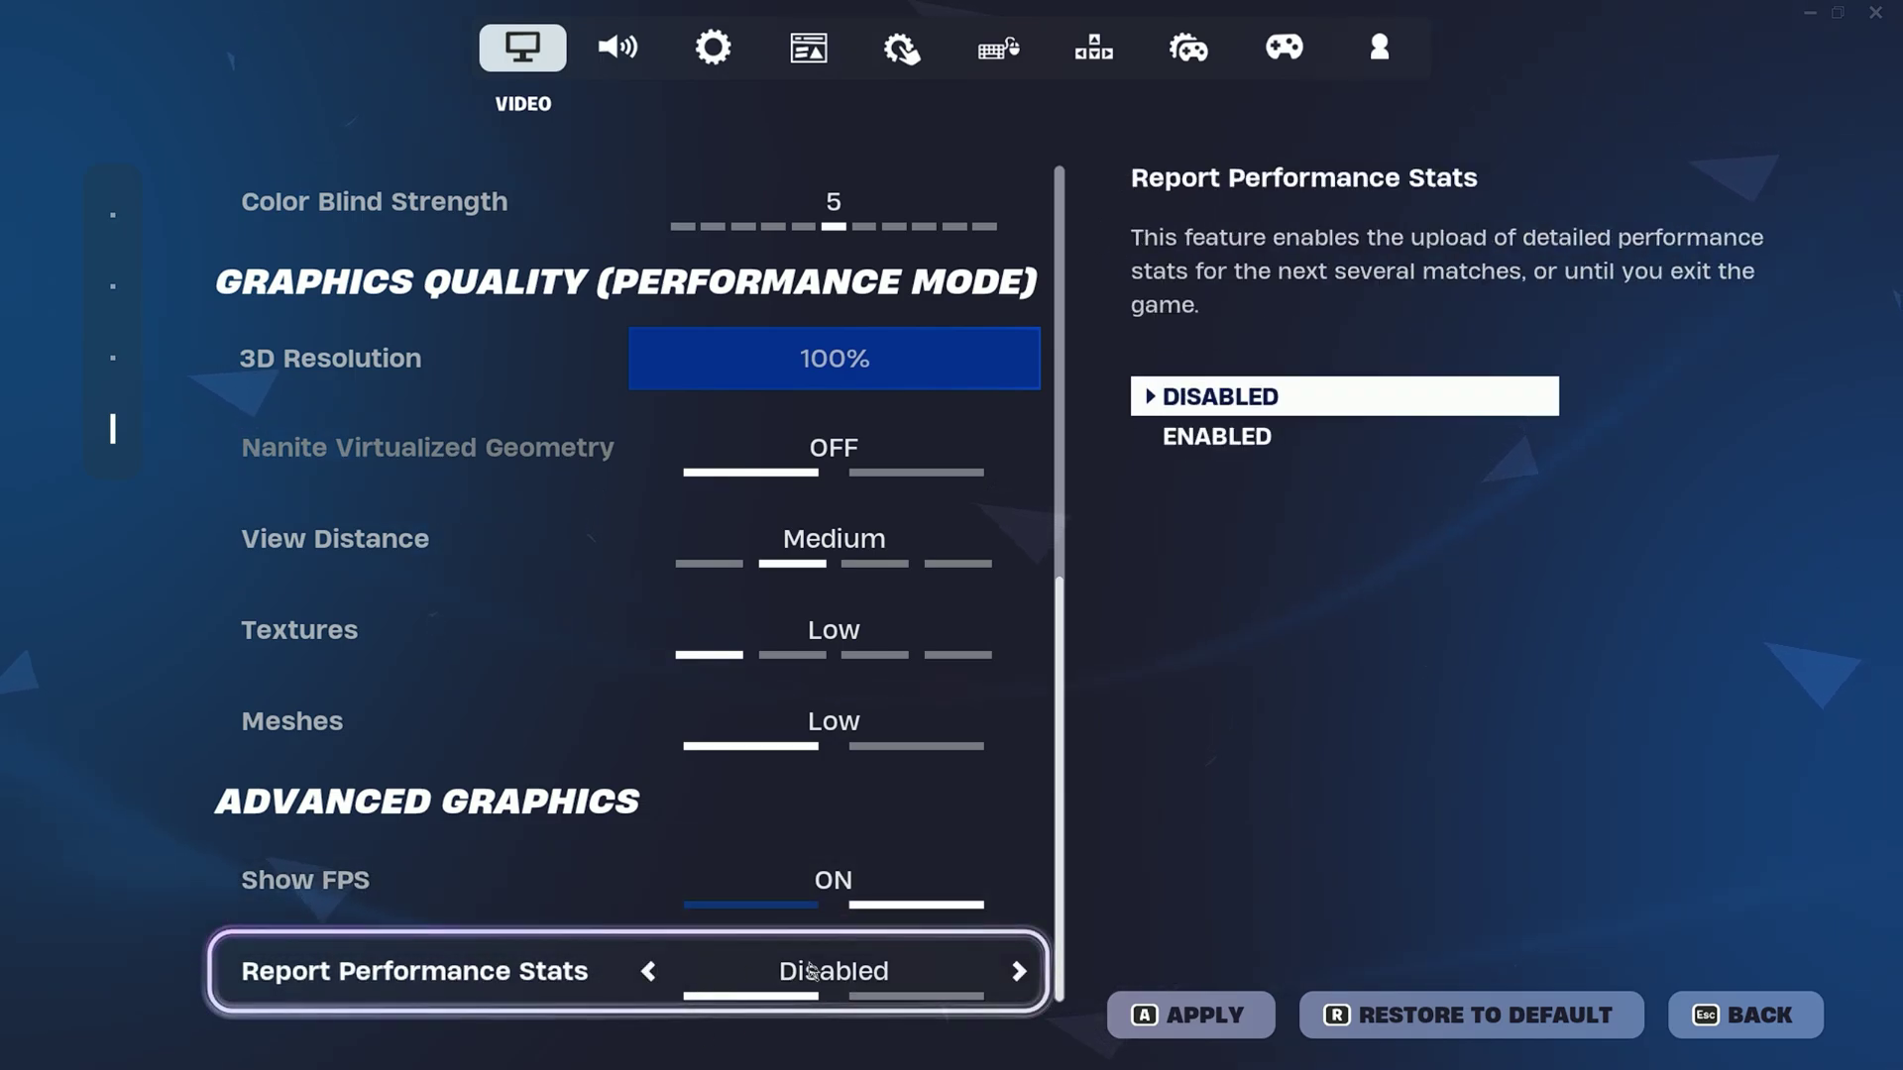
pyautogui.click(1173, 1021)
pyautogui.scroll(3, 634, 951)
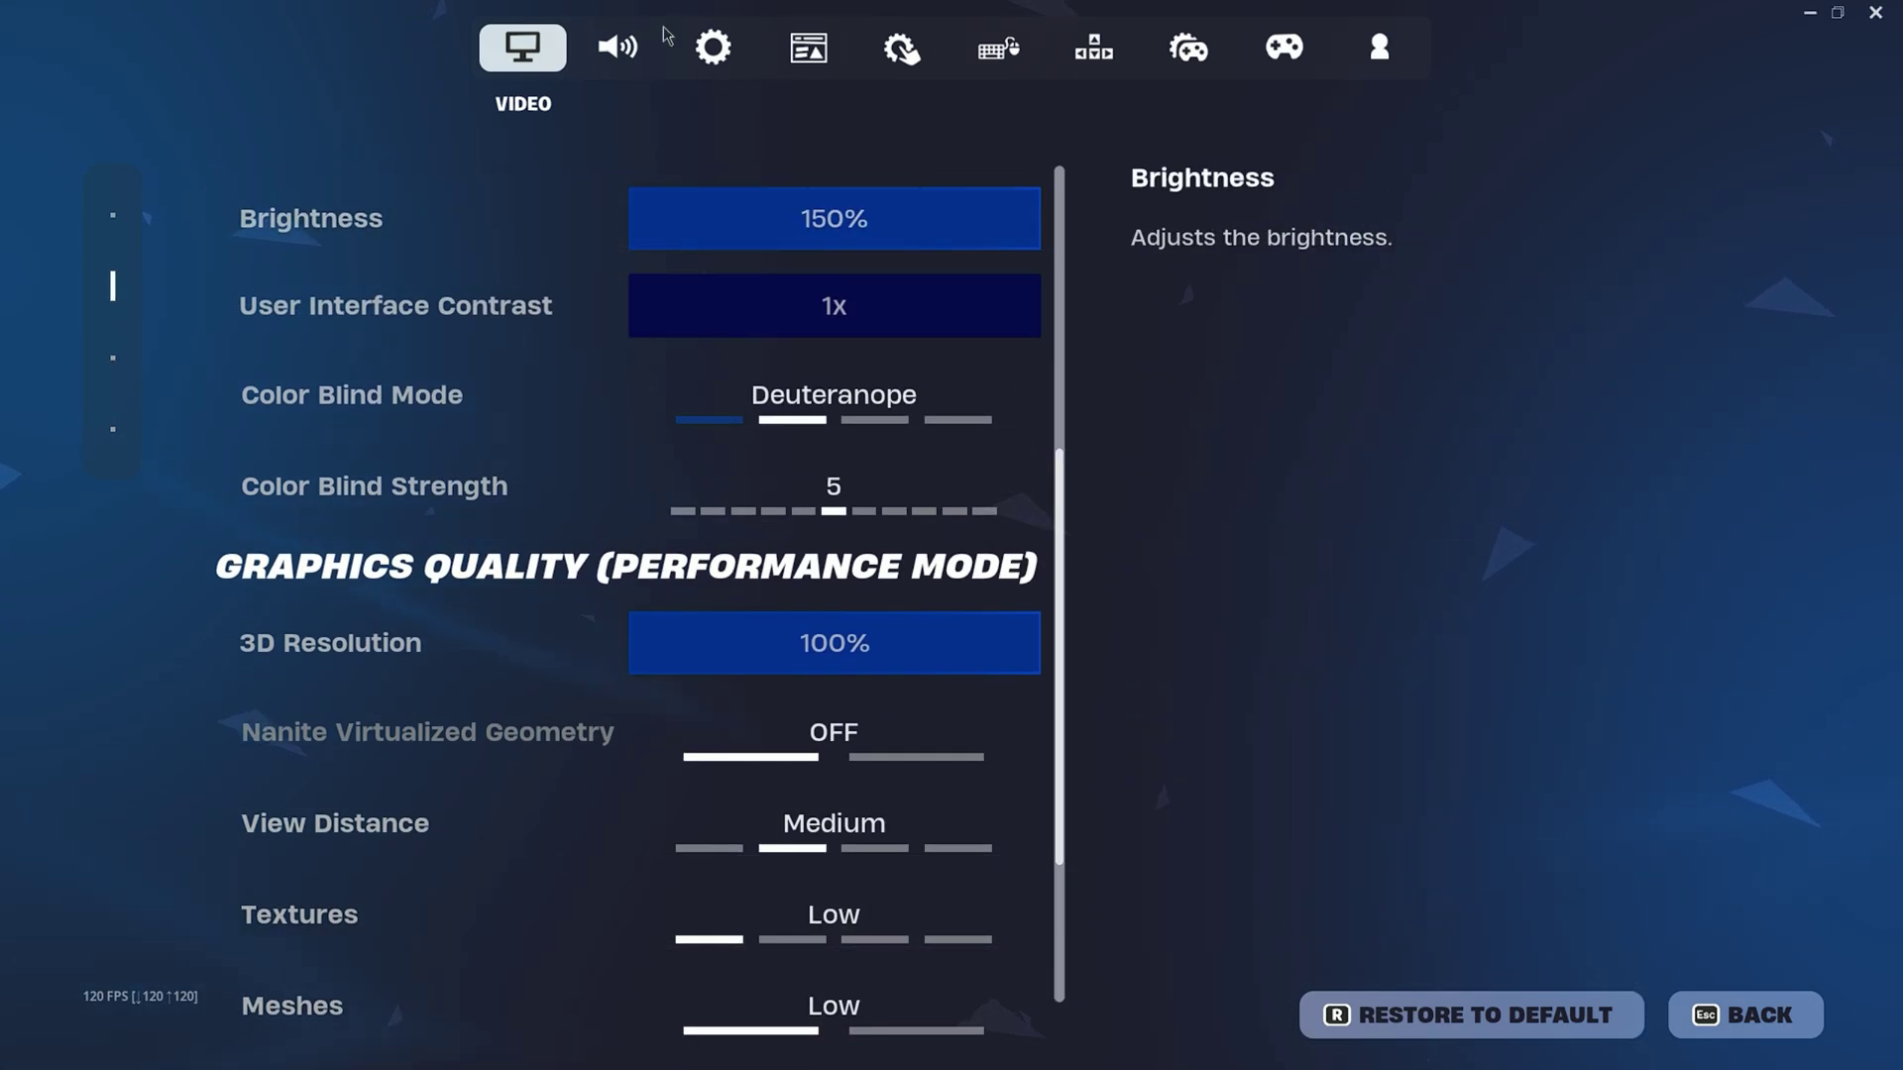
# - Open the Game settings and go to the Replays and Energy Saving options
pyautogui.click(713, 52)
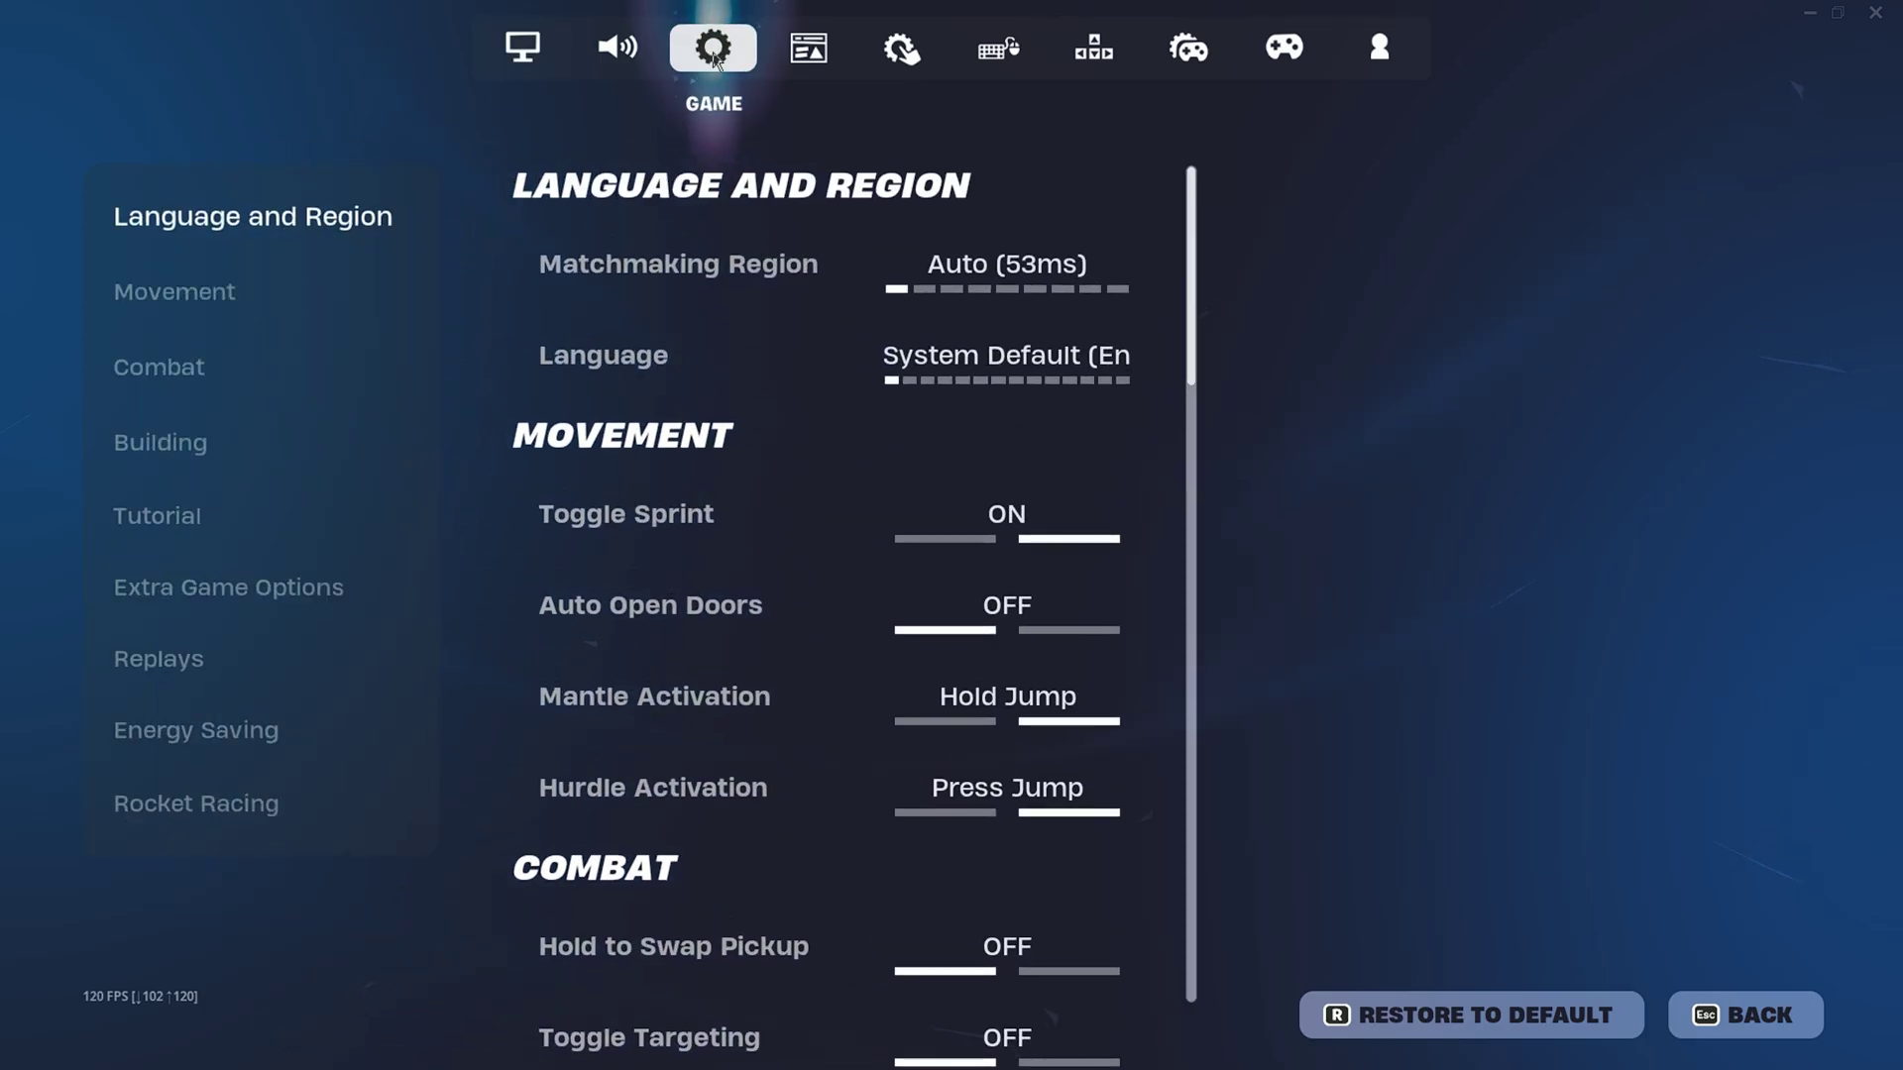
pyautogui.click(167, 729)
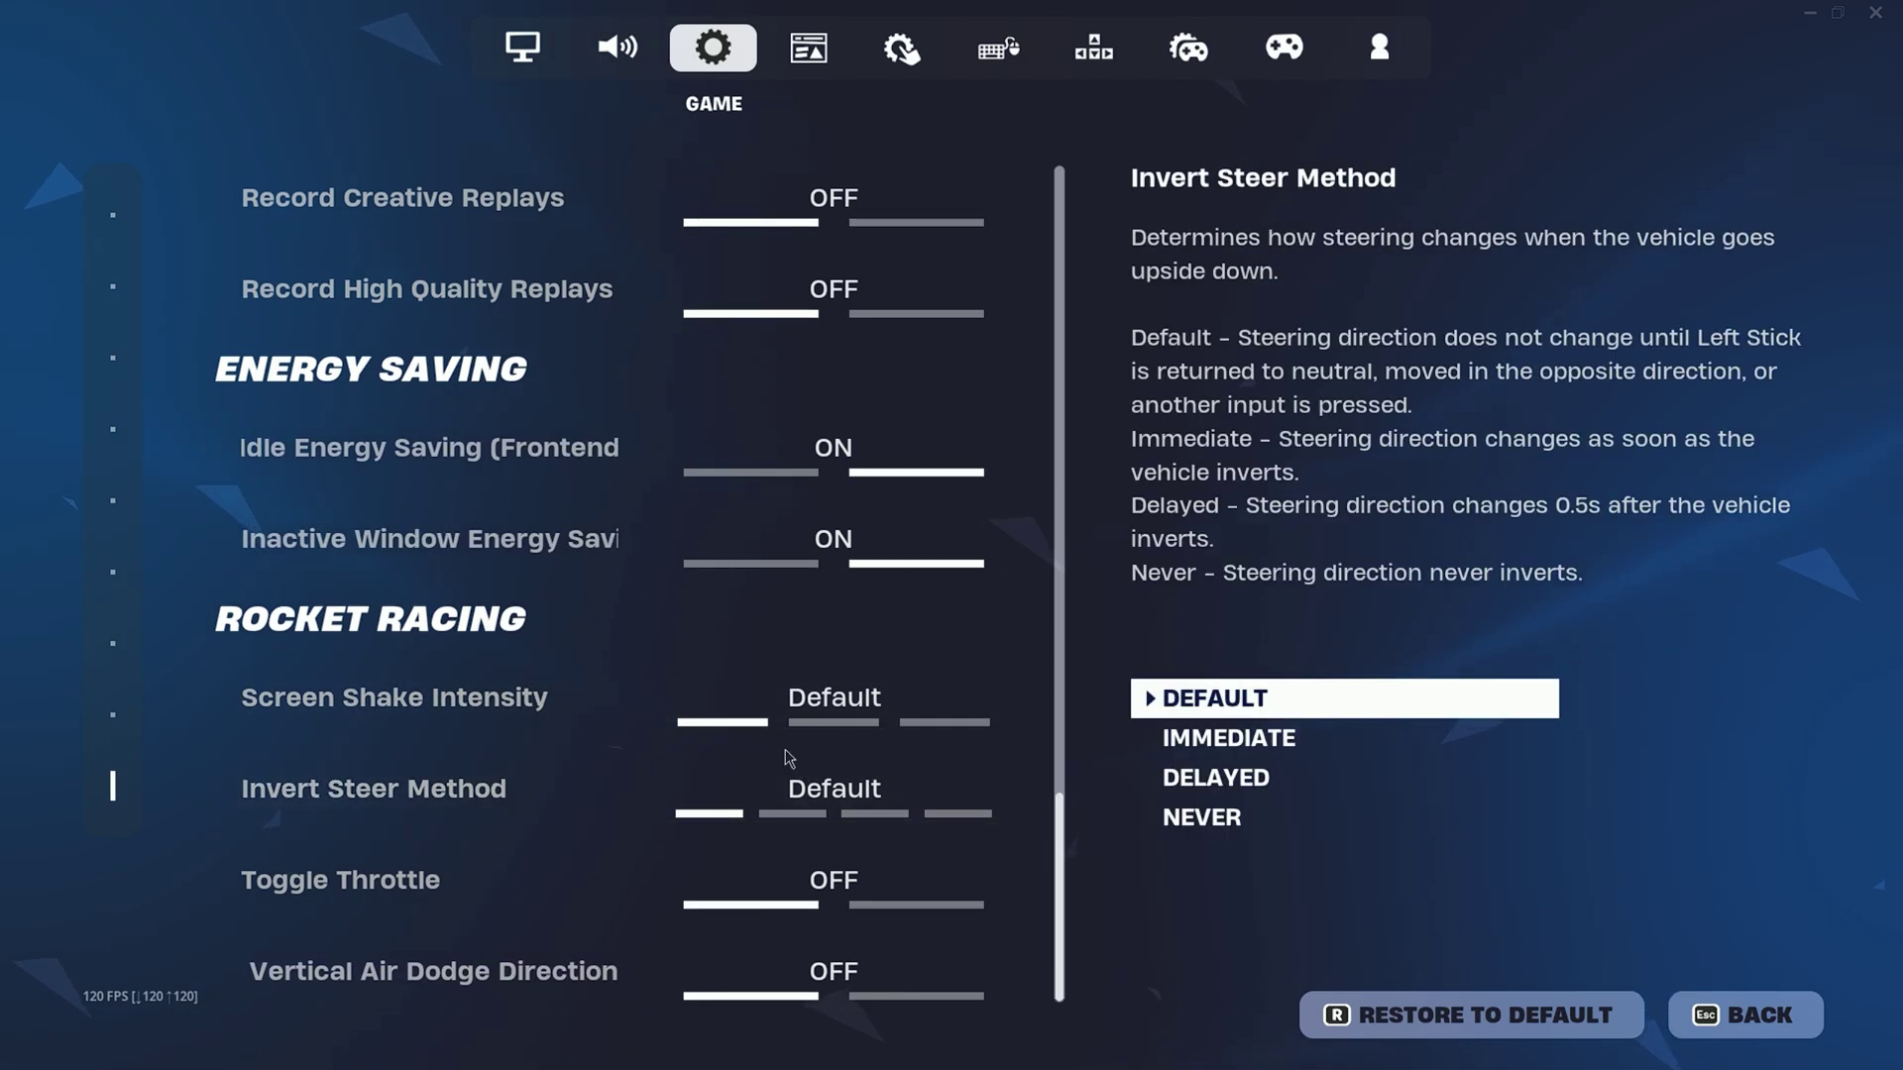
pyautogui.scroll(2, 571, 643)
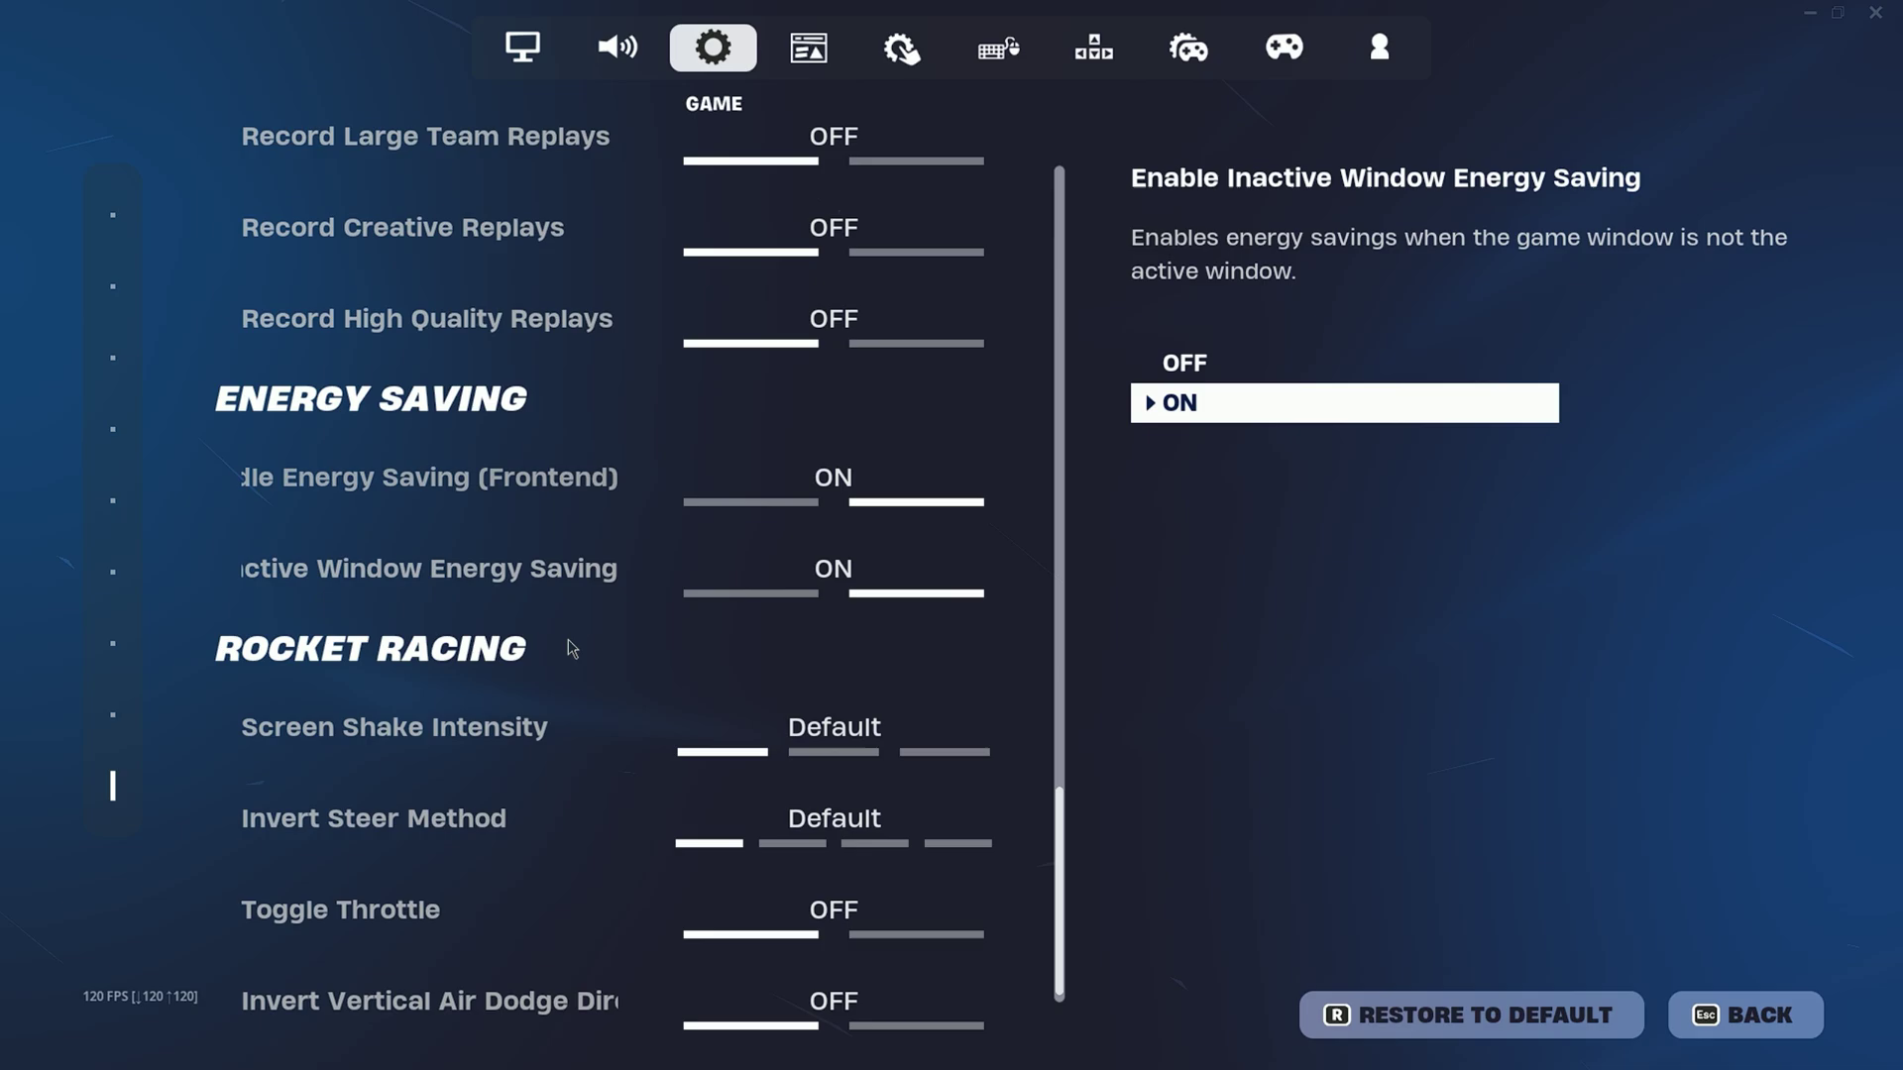
pyautogui.scroll(5, 577, 721)
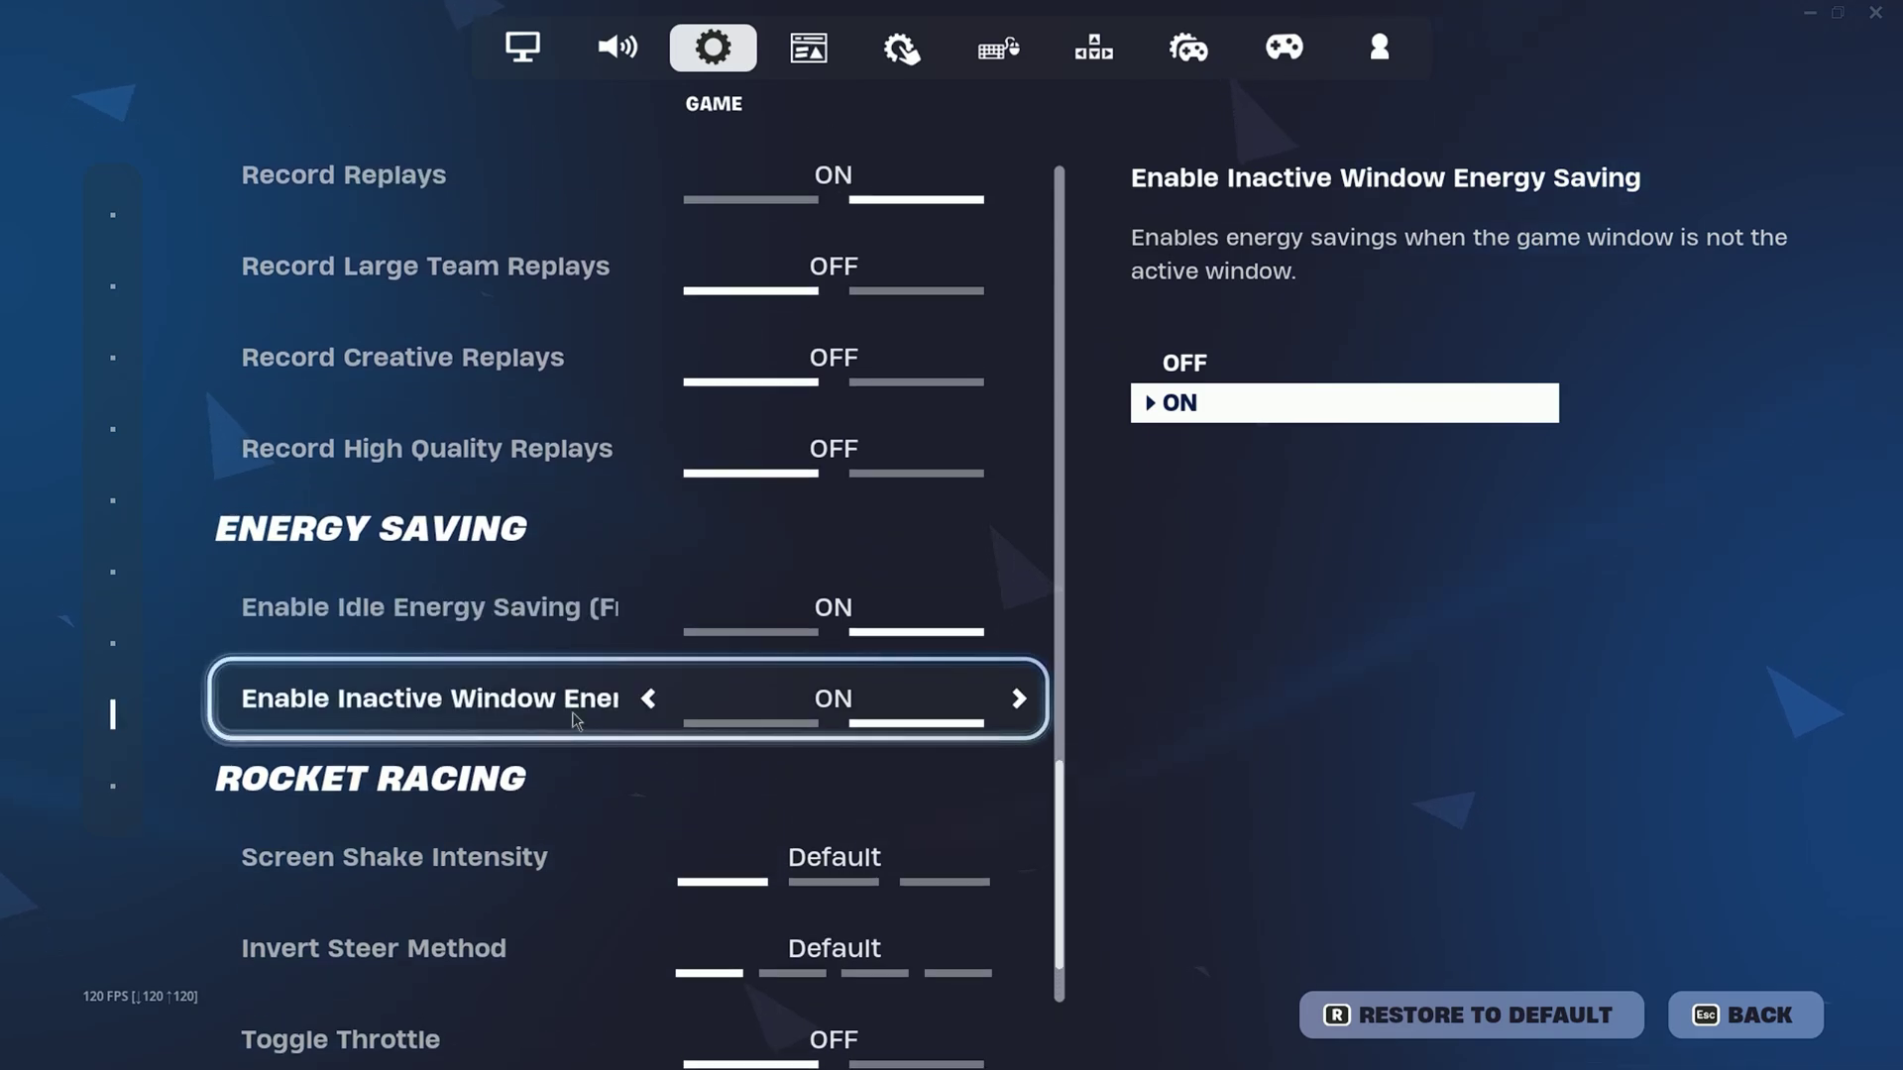